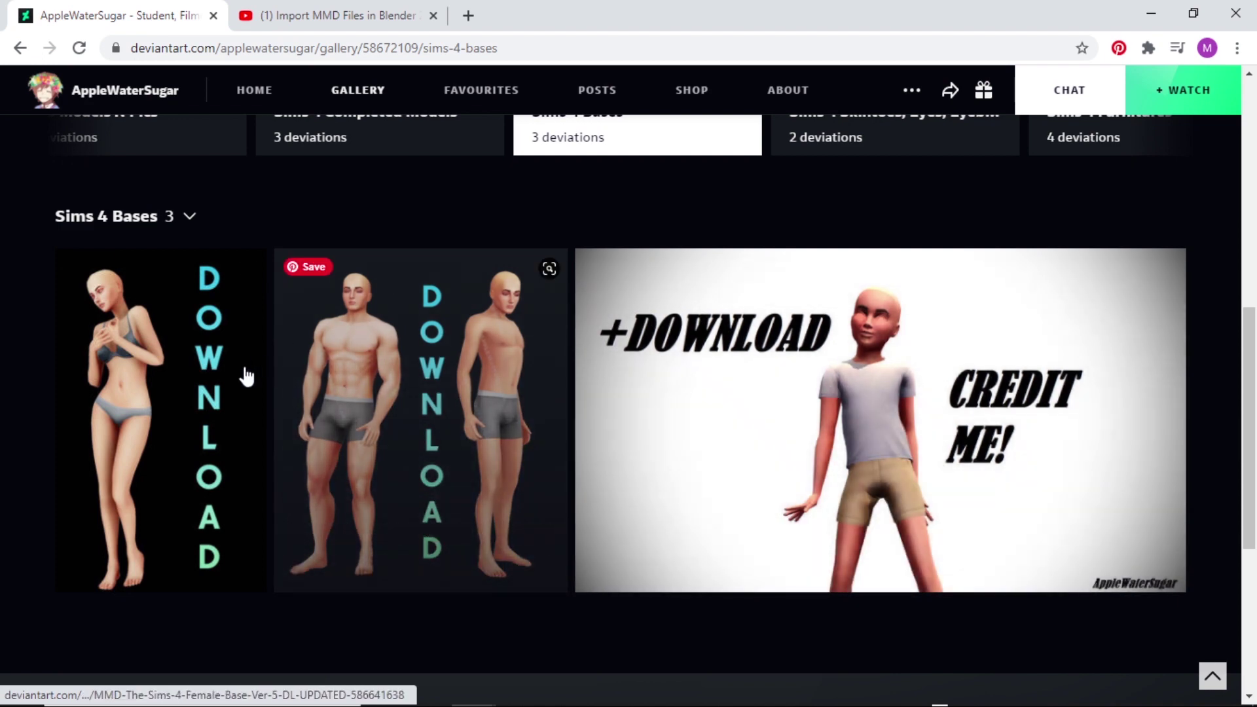
# Download the 5.6 MB zip of The Sims 4 Female Base Ver. 5 from its DeviantArt page
pyautogui.click(192, 450)
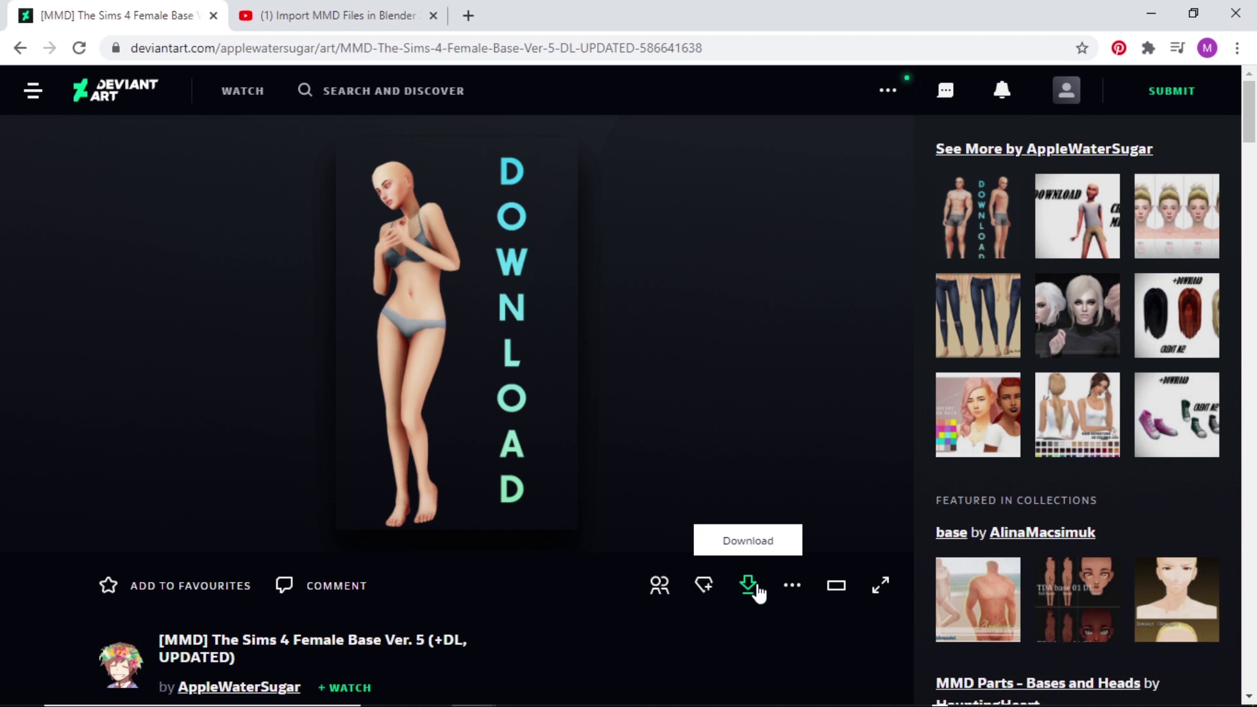
pyautogui.click(746, 584)
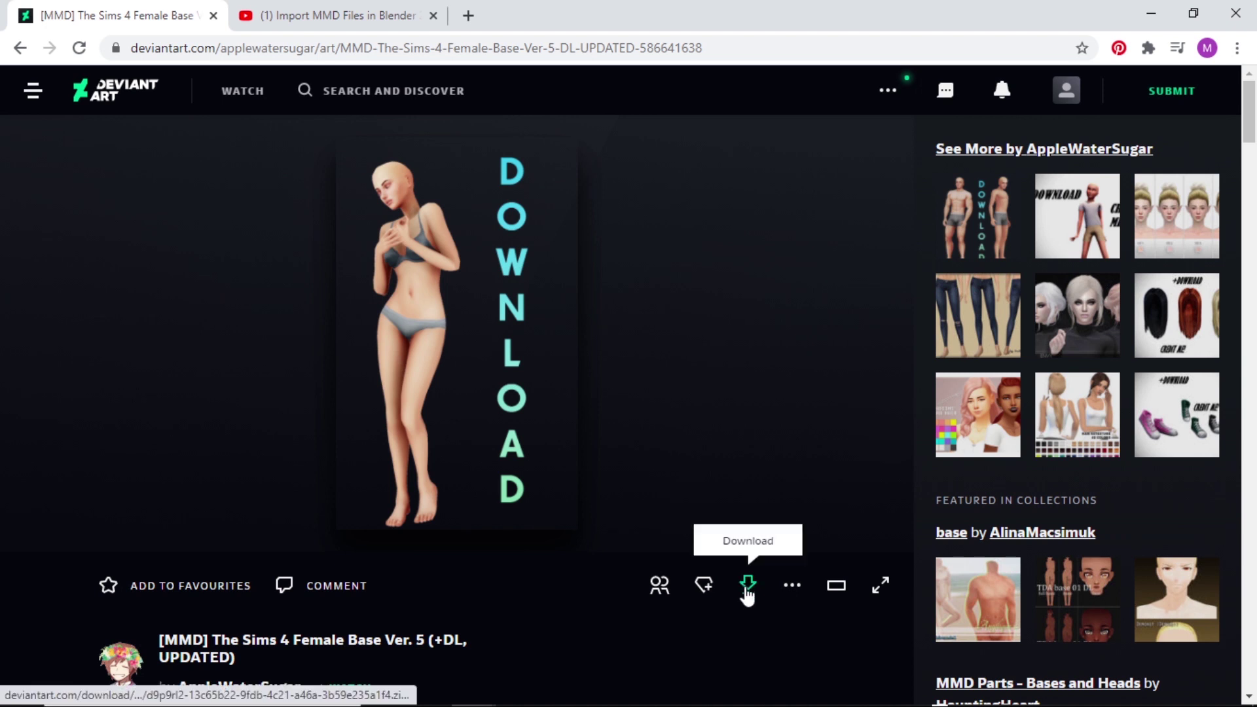
pyautogui.click(746, 586)
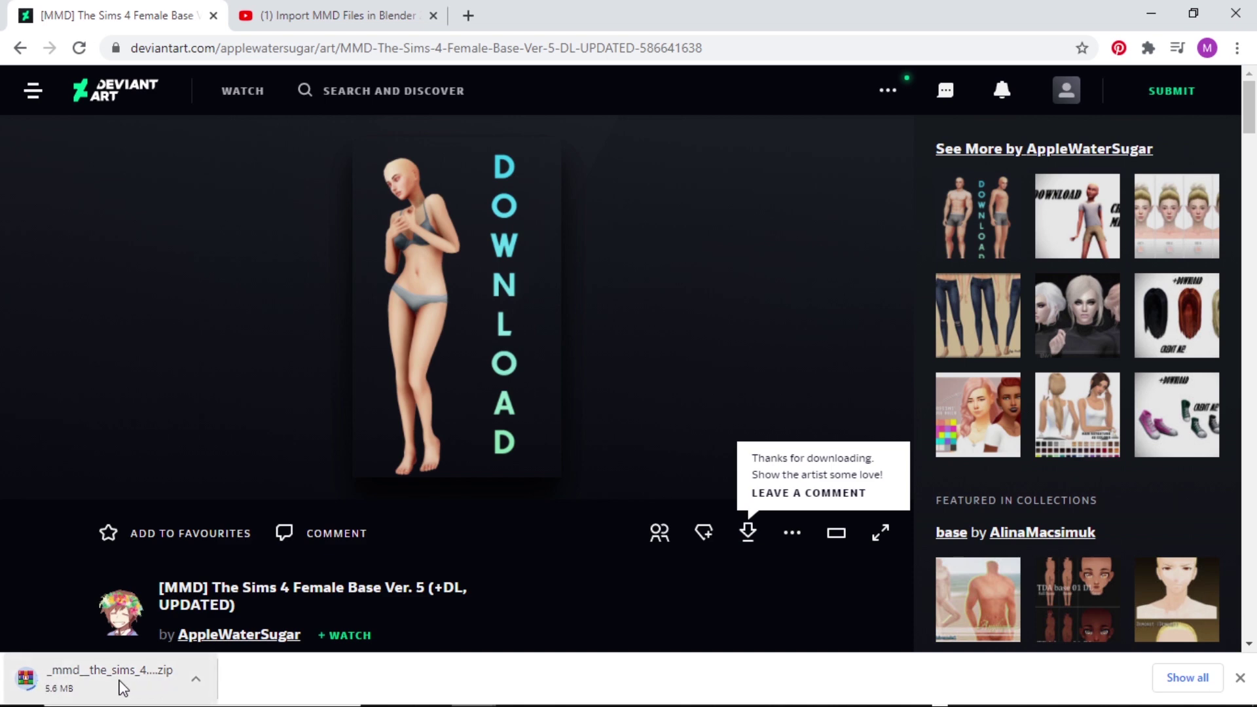
# Go to the MMD import tutorial and scroll to its description with the MMD tools GitHub link
pyautogui.hotkey('ctrl', 'Tab')
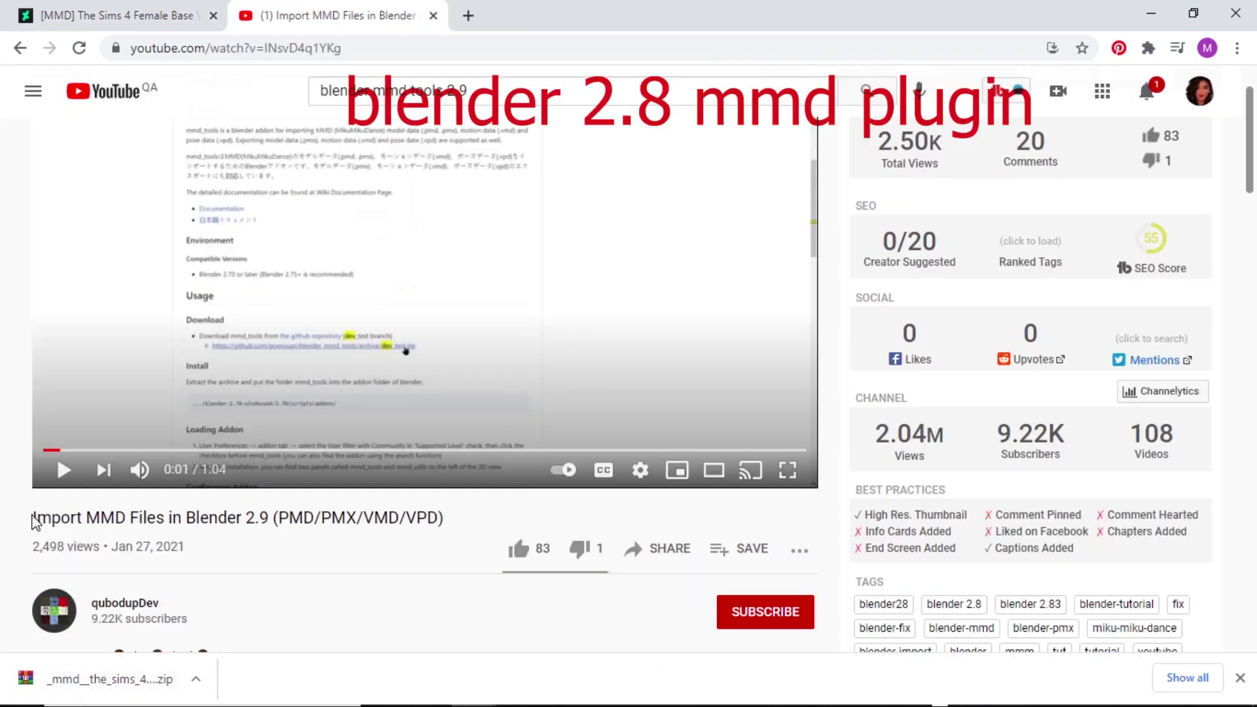
pyautogui.moveTo(32, 524); pyautogui.dragTo(248, 593)
pyautogui.click(294, 601)
pyautogui.scroll(2, 459, 412)
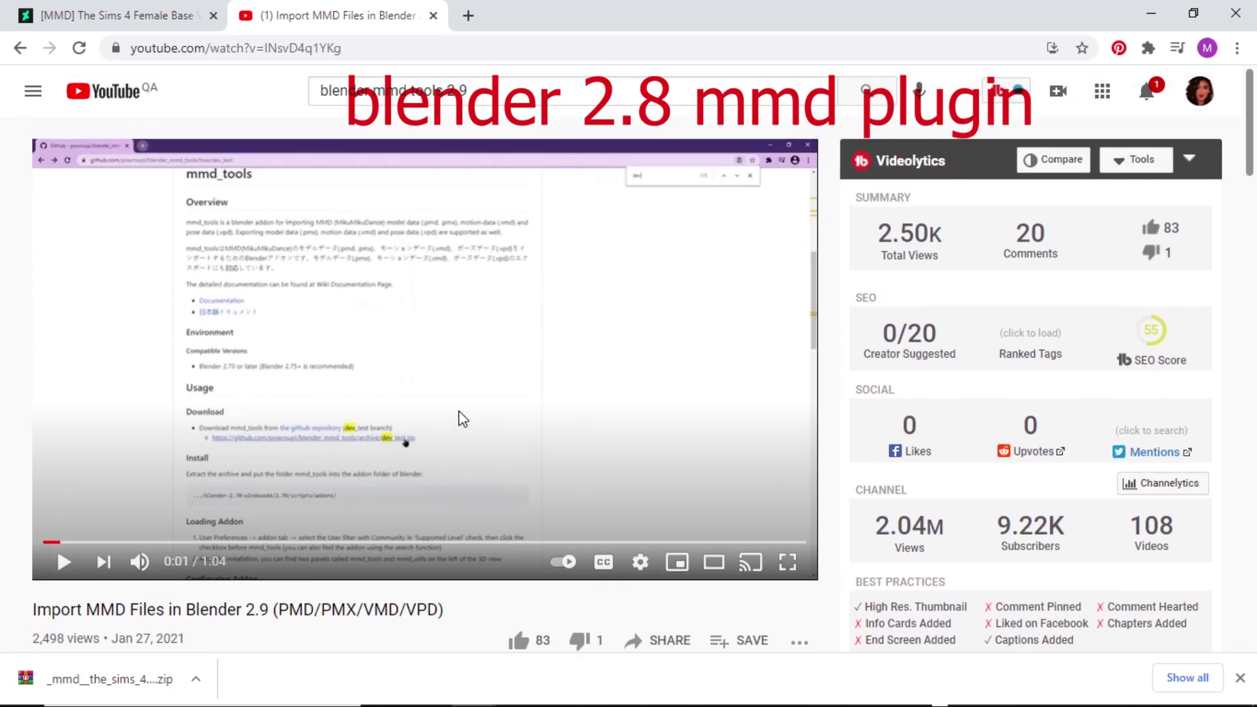
pyautogui.scroll(-10, 463, 570)
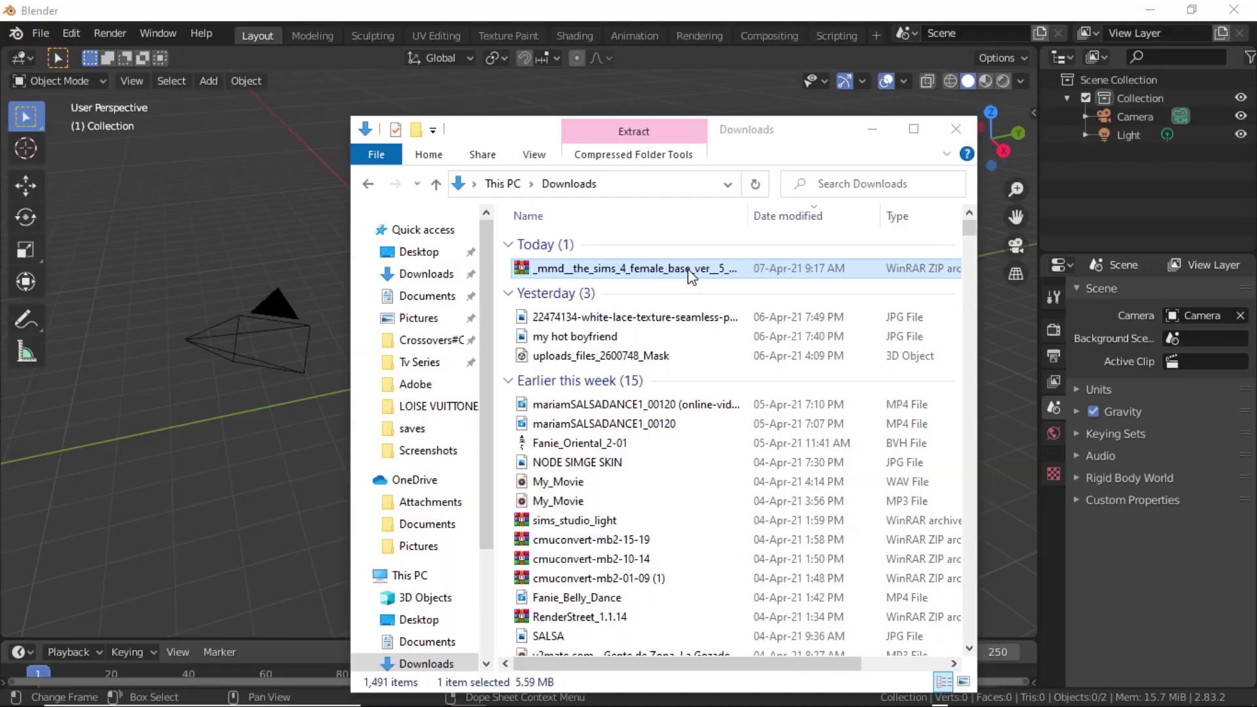
# Open the female base zip in WinRAR, dismiss the licence reminder, and restore the window down
pyautogui.doubleClick(691, 276)
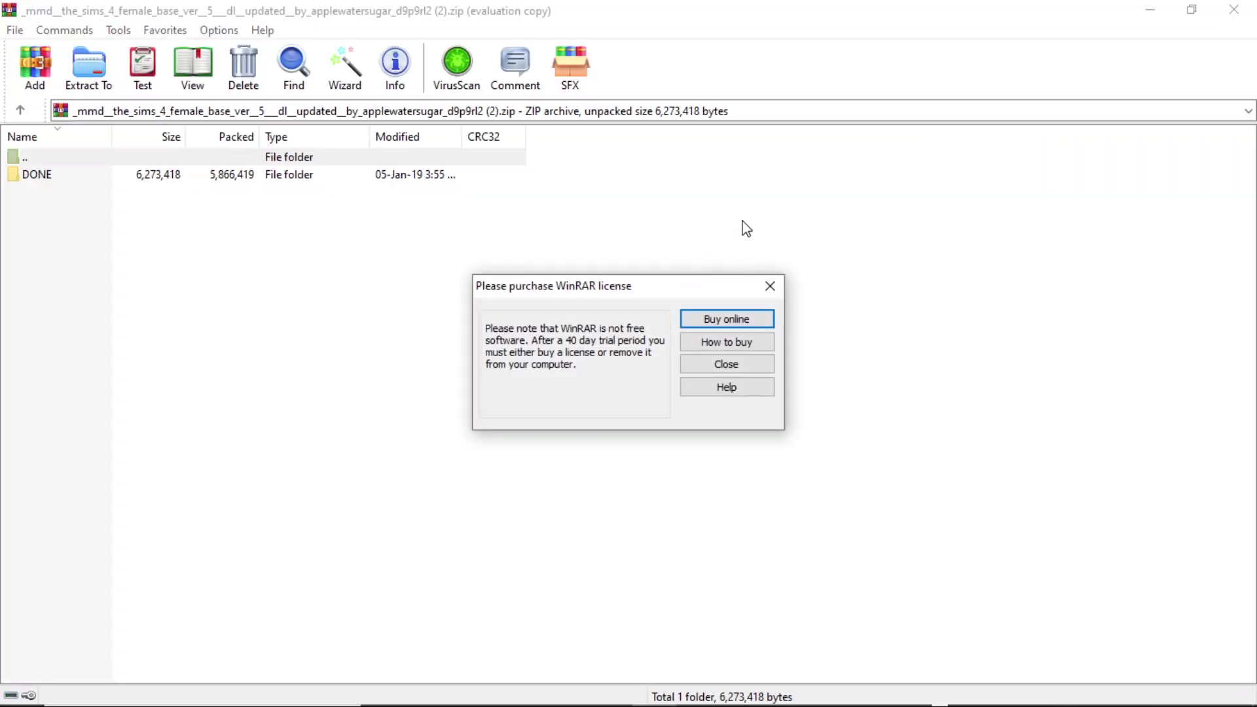
pyautogui.click(770, 286)
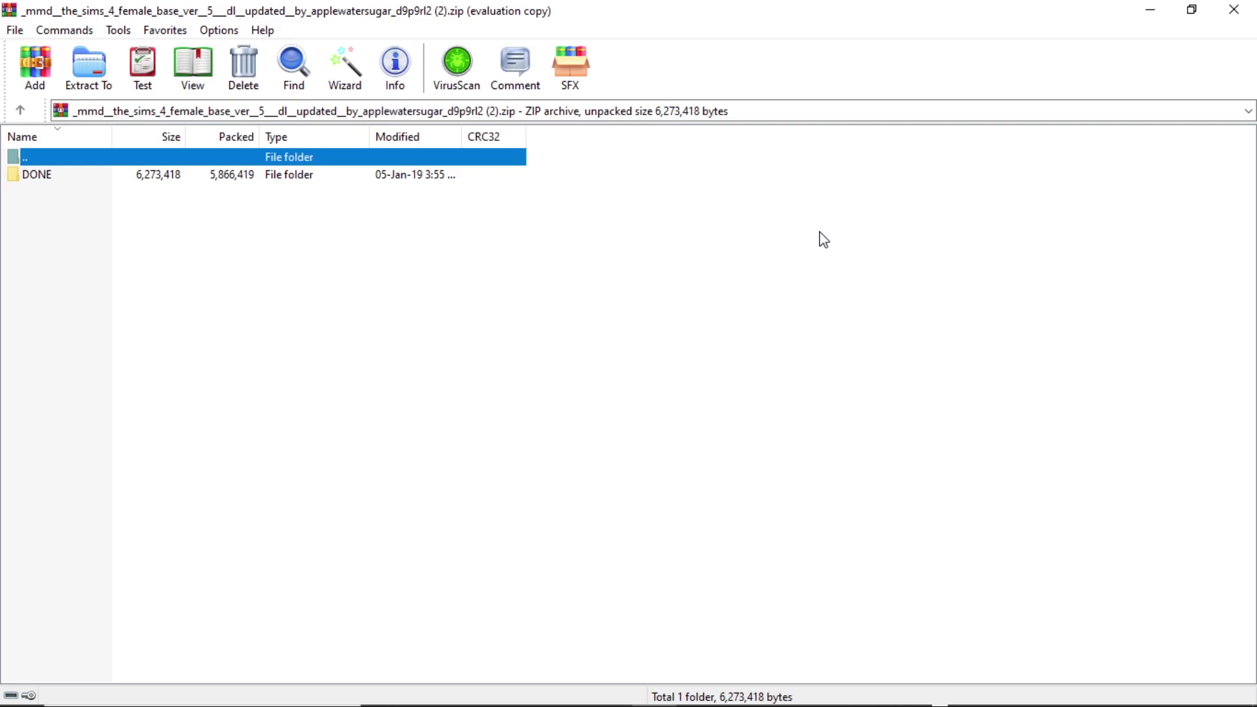
pyautogui.click(1192, 10)
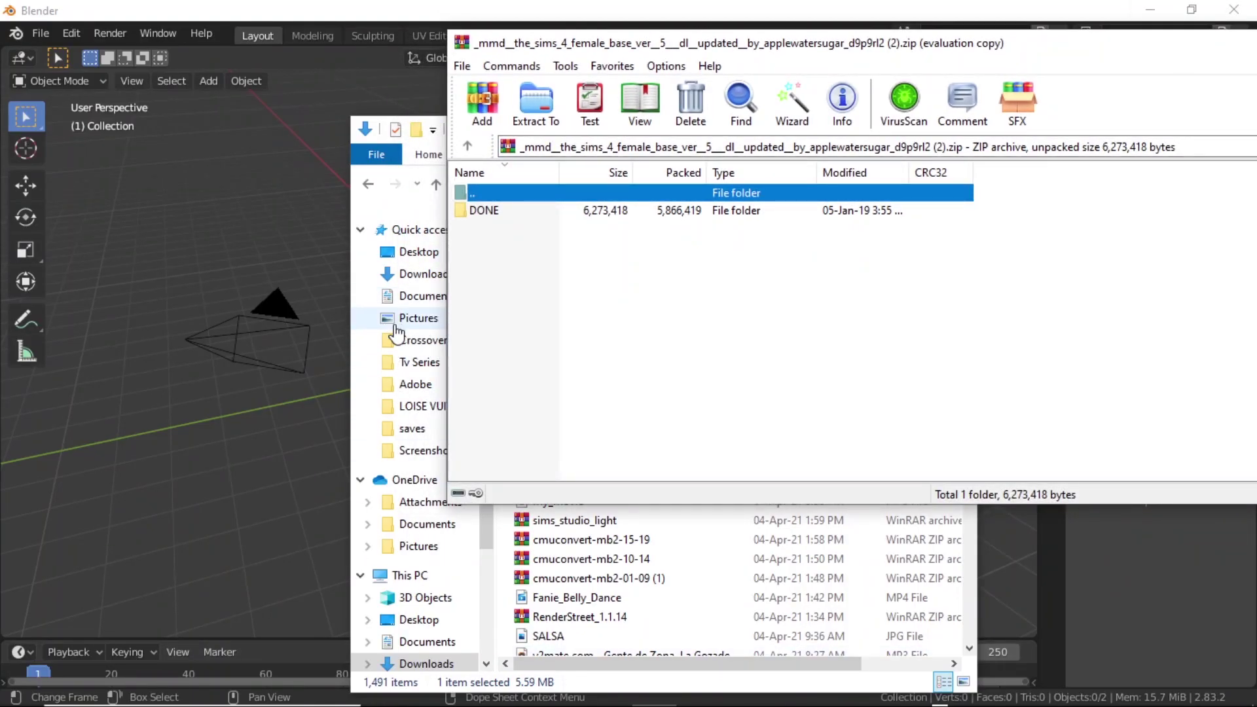
# Select SIMS Adult female rig.blend in Documents with Load UI unchecked
pyautogui.click(51, 33)
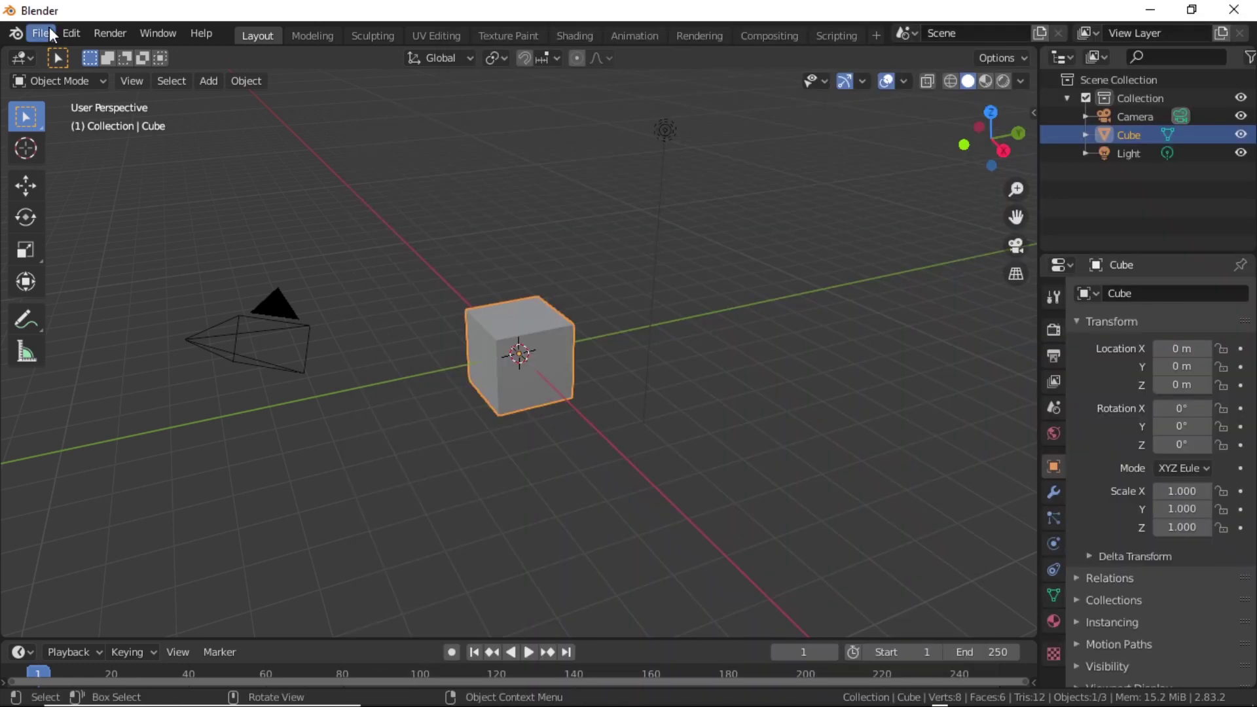
pyautogui.click(49, 32)
pyautogui.click(63, 72)
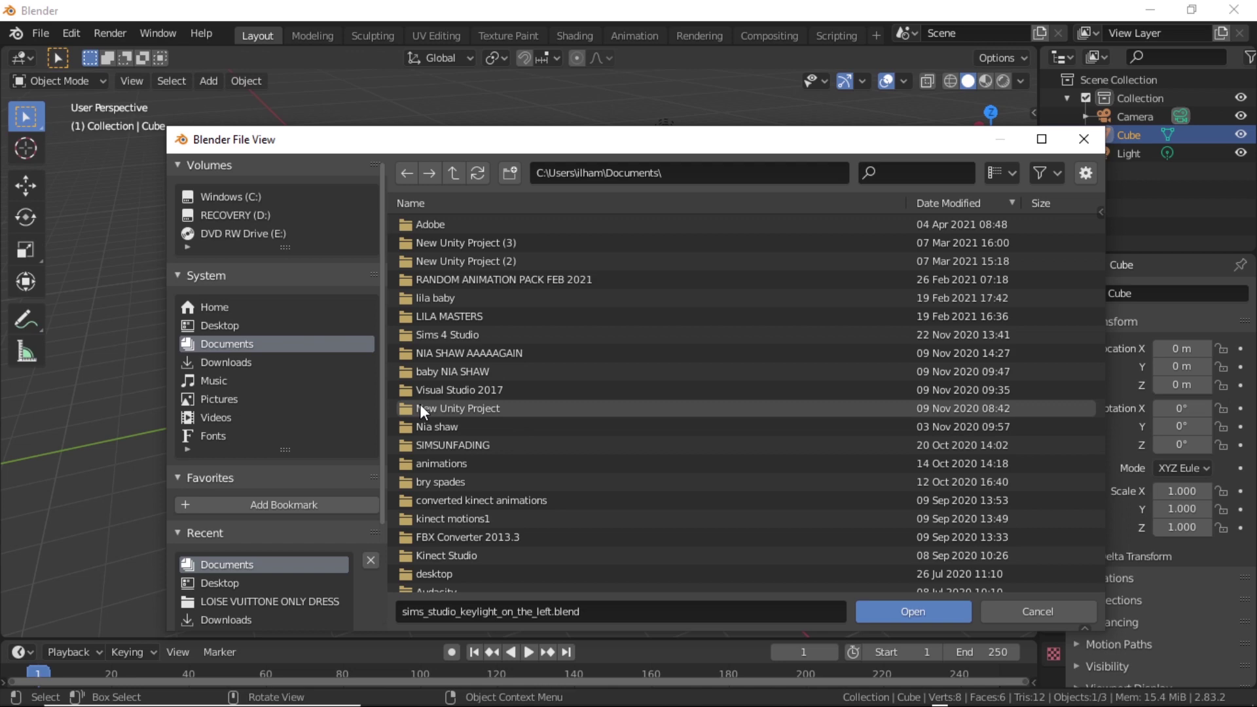
pyautogui.scroll(-12, 419, 408)
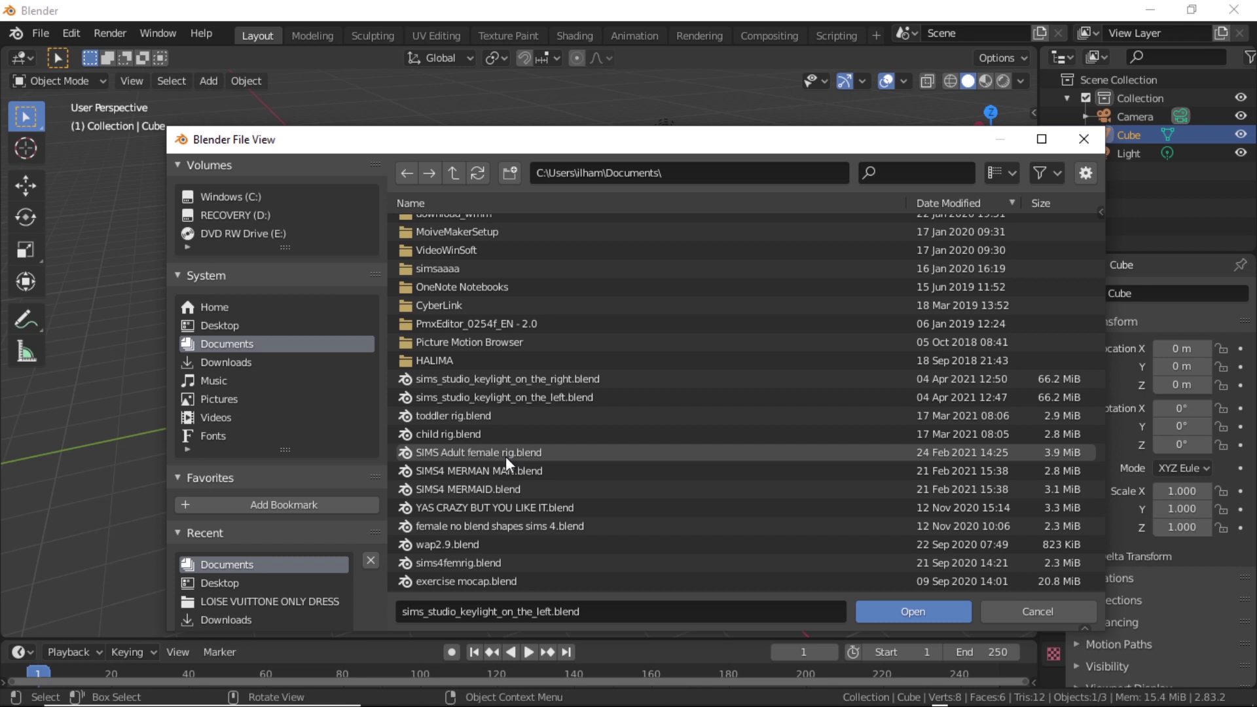
pyautogui.click(503, 455)
pyautogui.click(1087, 174)
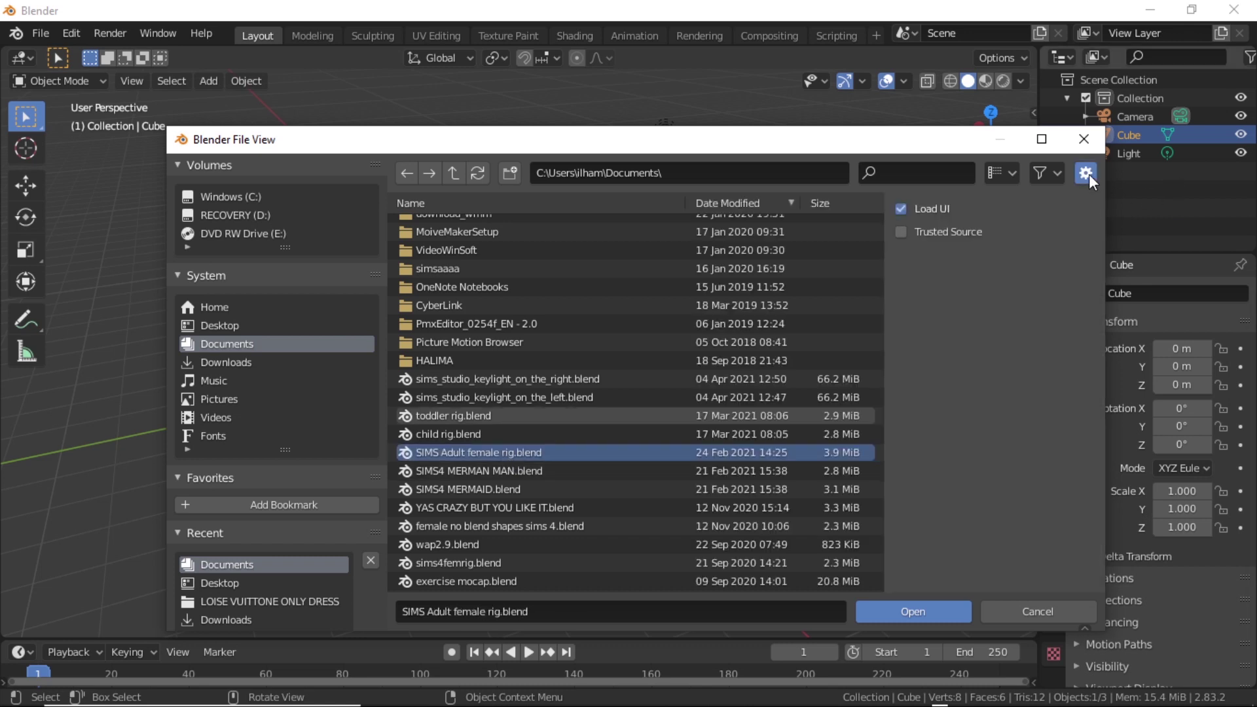
pyautogui.click(902, 208)
# Load the rig file and switch it from Pose Mode to Object Mode
pyautogui.click(938, 616)
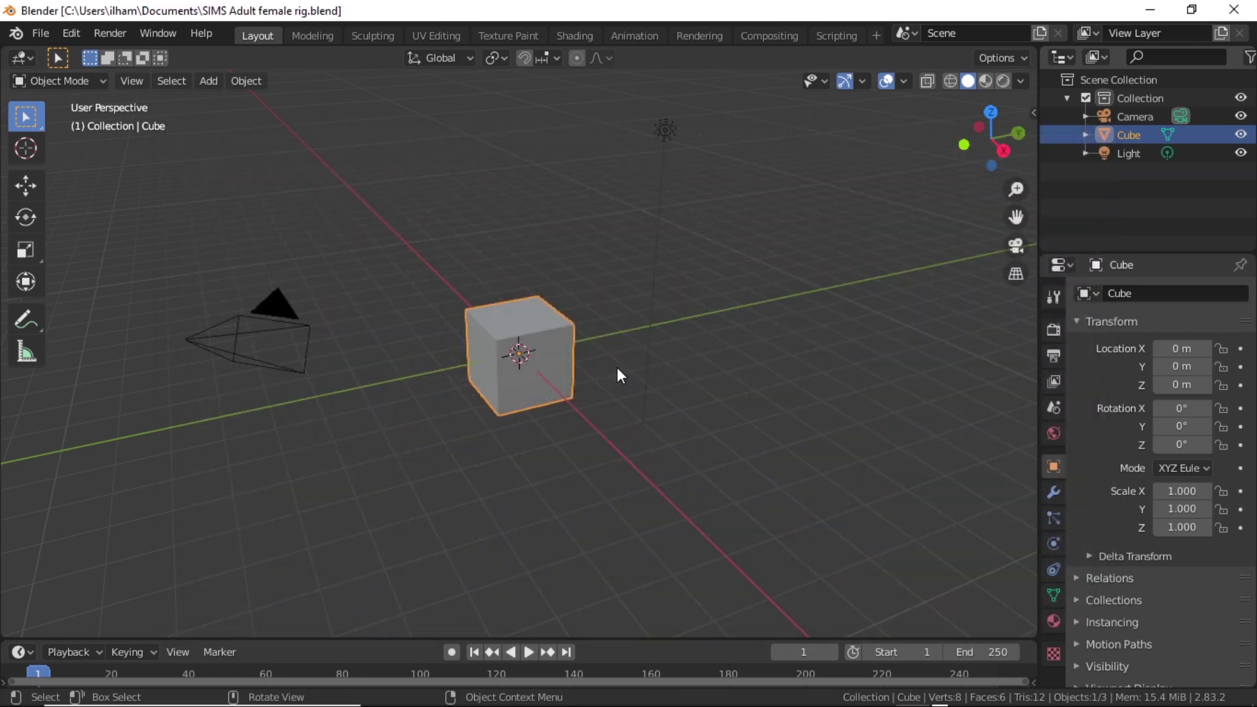
pyautogui.scroll(6, 616, 366)
pyautogui.moveTo(608, 359); pyautogui.dragTo(702, 368, button='middle')
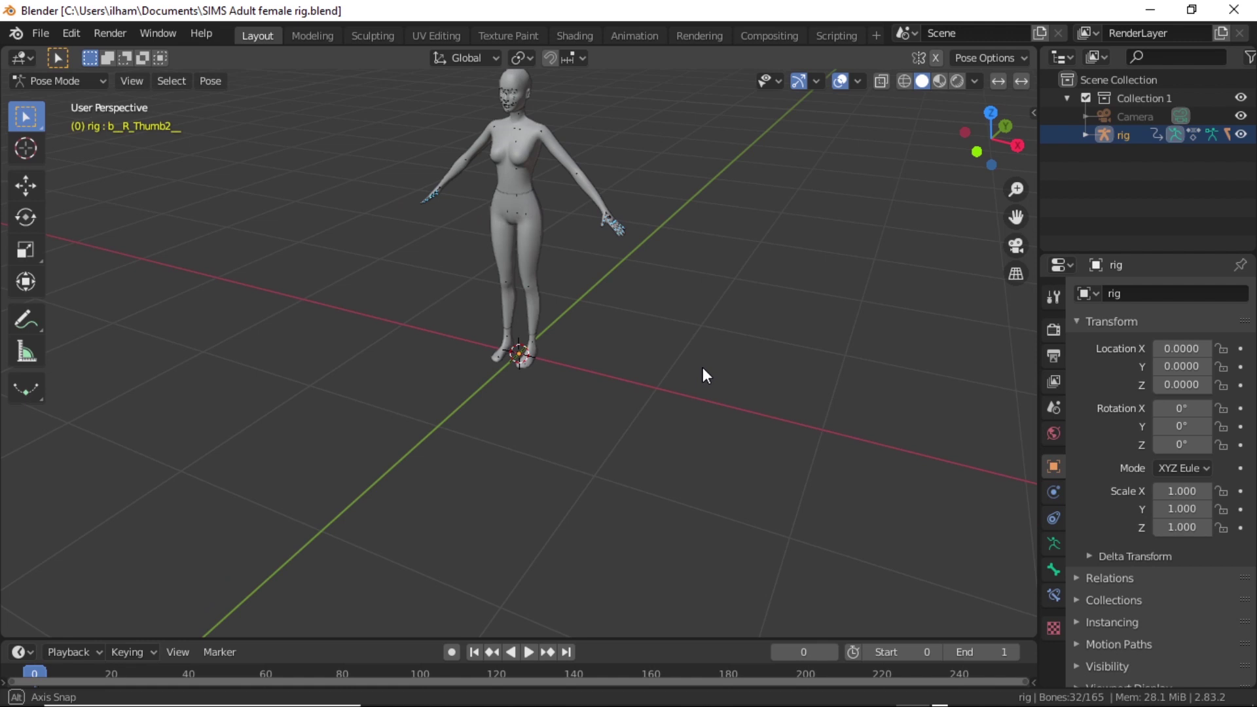
pyautogui.click(97, 81)
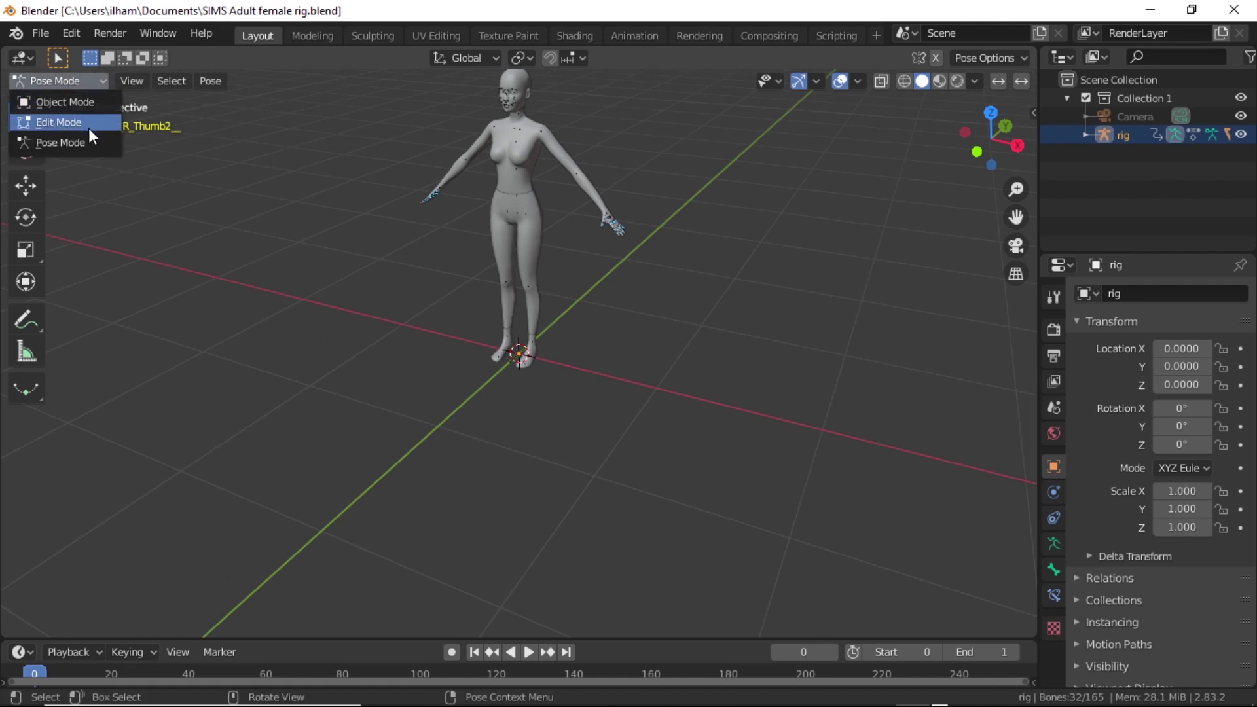
pyautogui.click(84, 104)
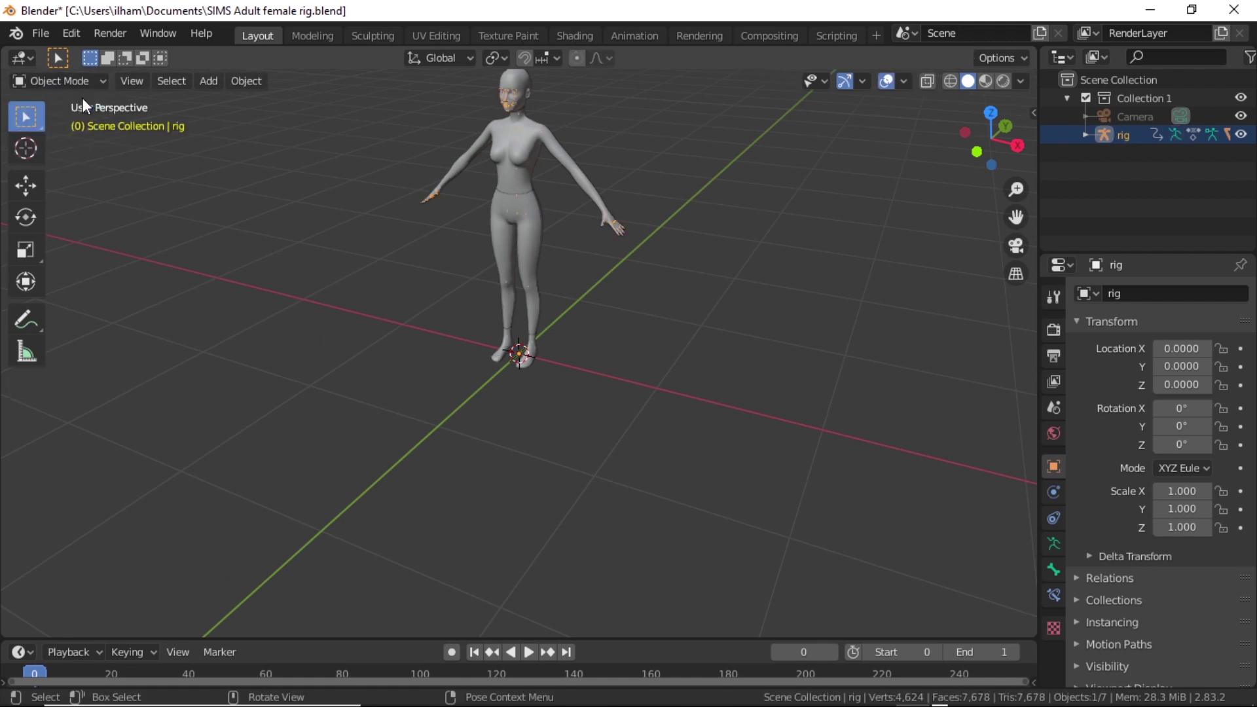
# Show the MMD tools tab in the 3D view sidebar
pyautogui.moveTo(596, 190); pyautogui.dragTo(753, 197, button='middle')
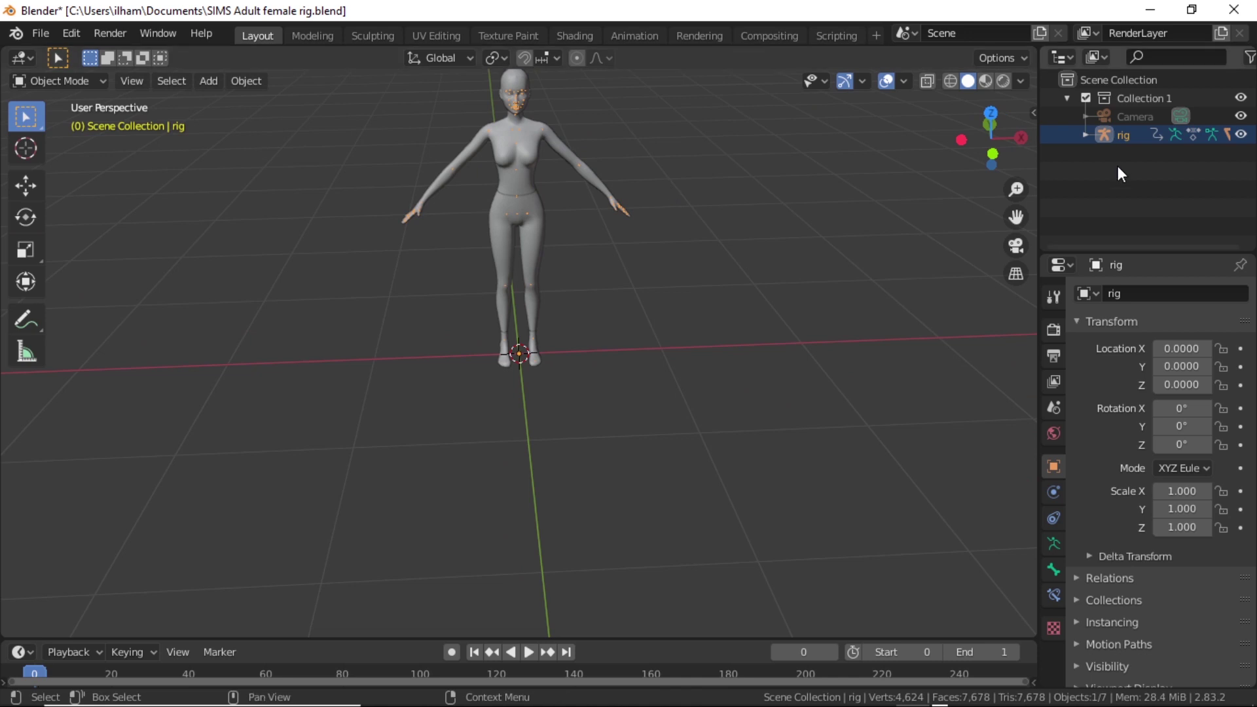
pyautogui.click(1031, 113)
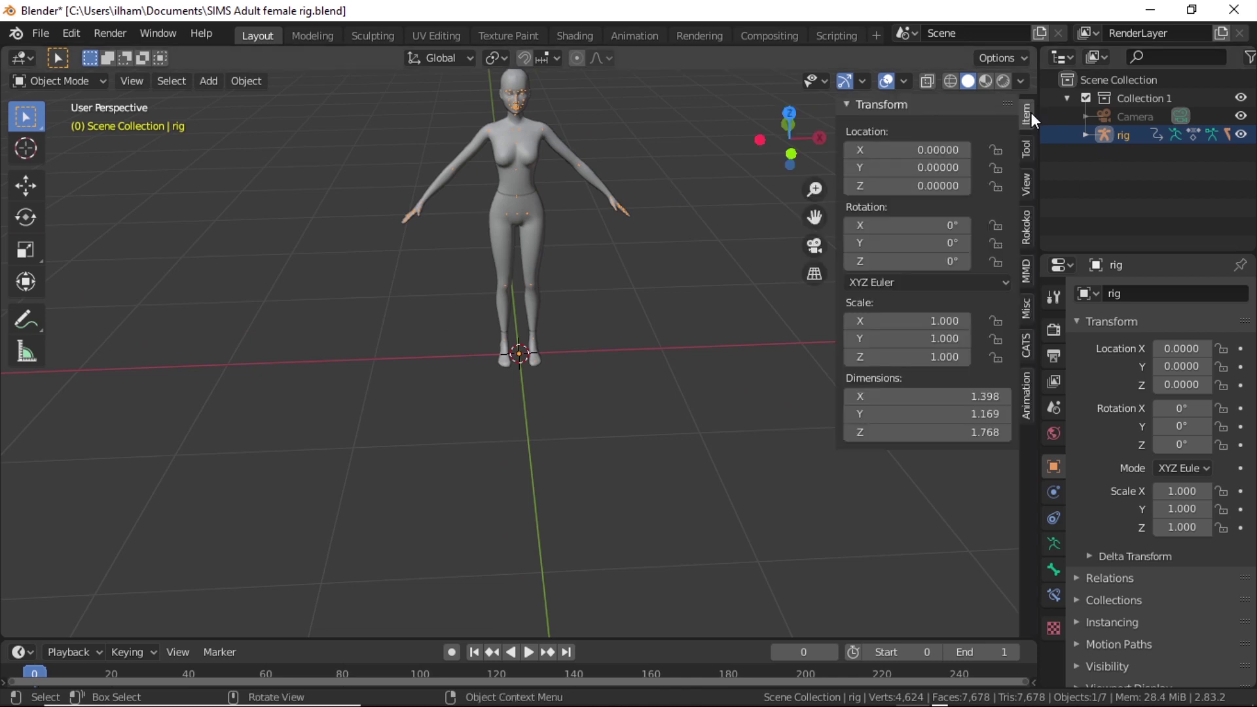
pyautogui.click(1026, 278)
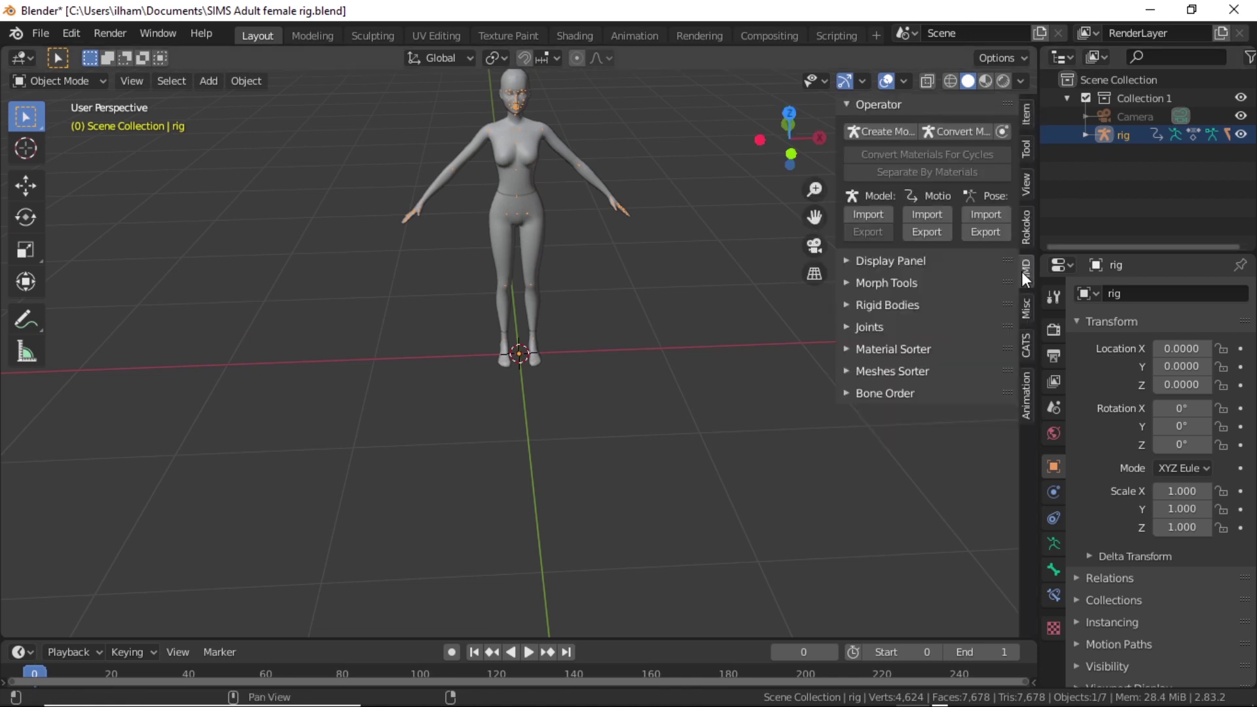
# Import S4 Female Base.pmx from the Desktop DONE folder at 0.10 scale
pyautogui.click(870, 216)
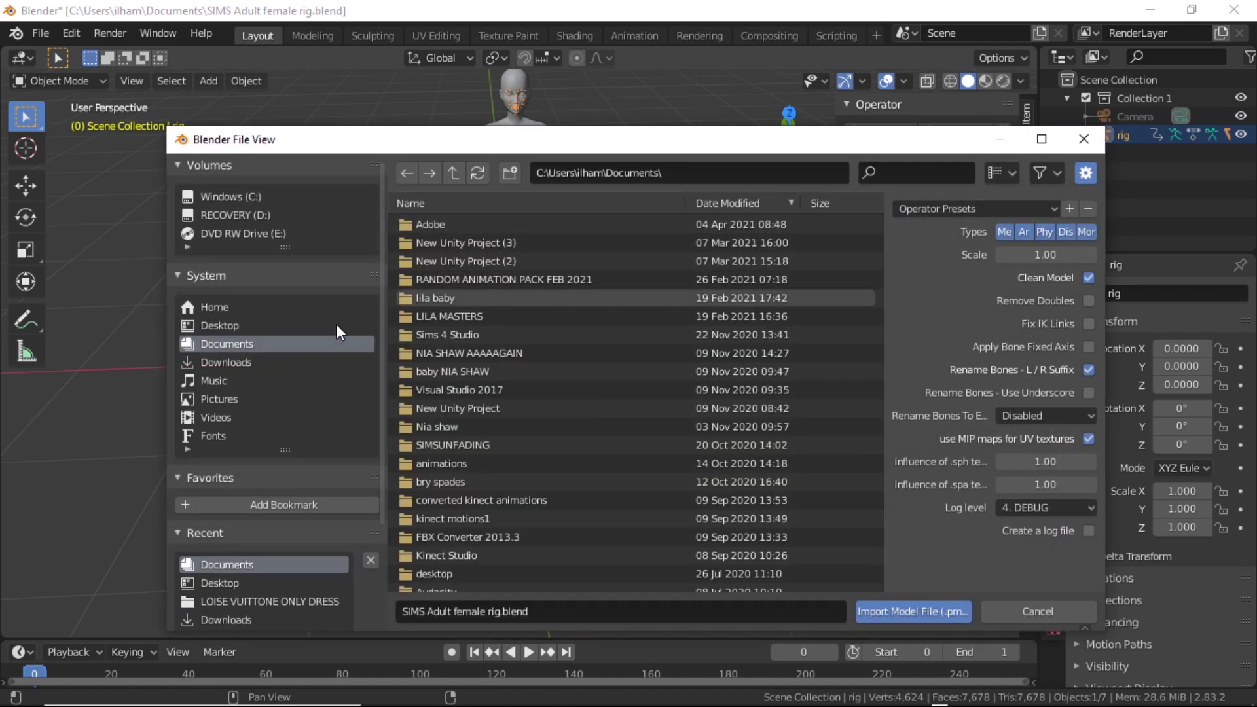
pyautogui.click(214, 326)
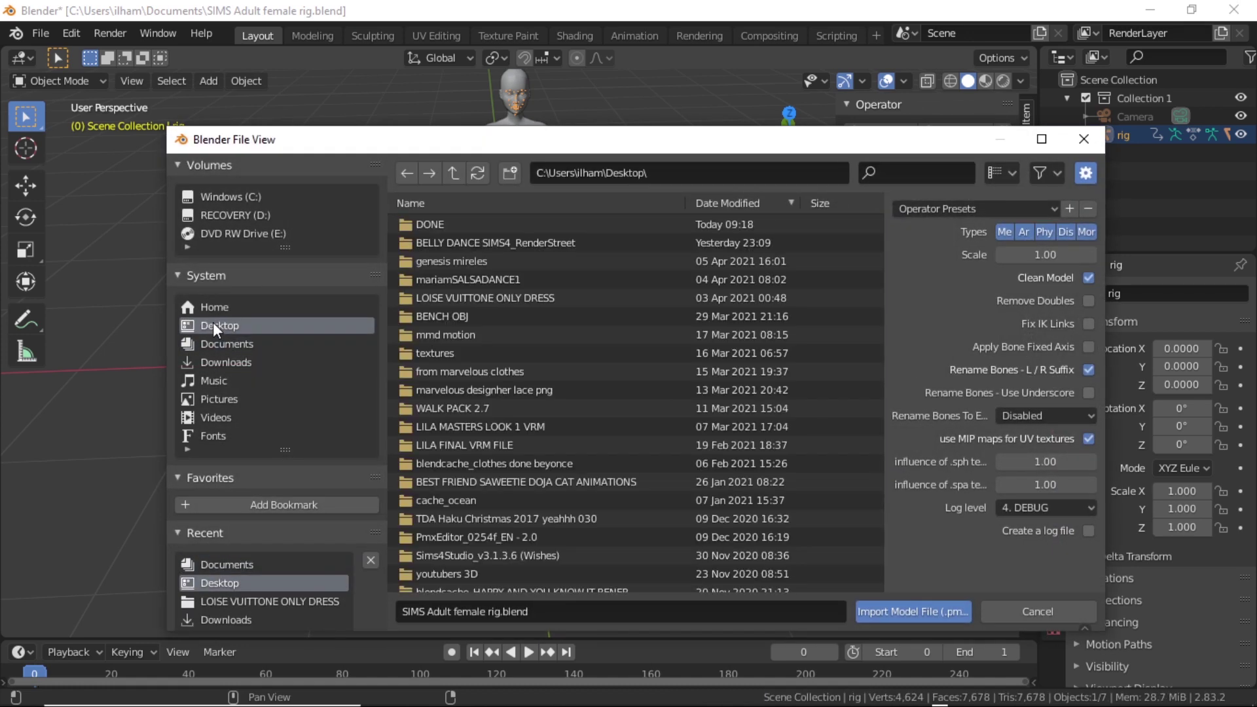
pyautogui.click(528, 225)
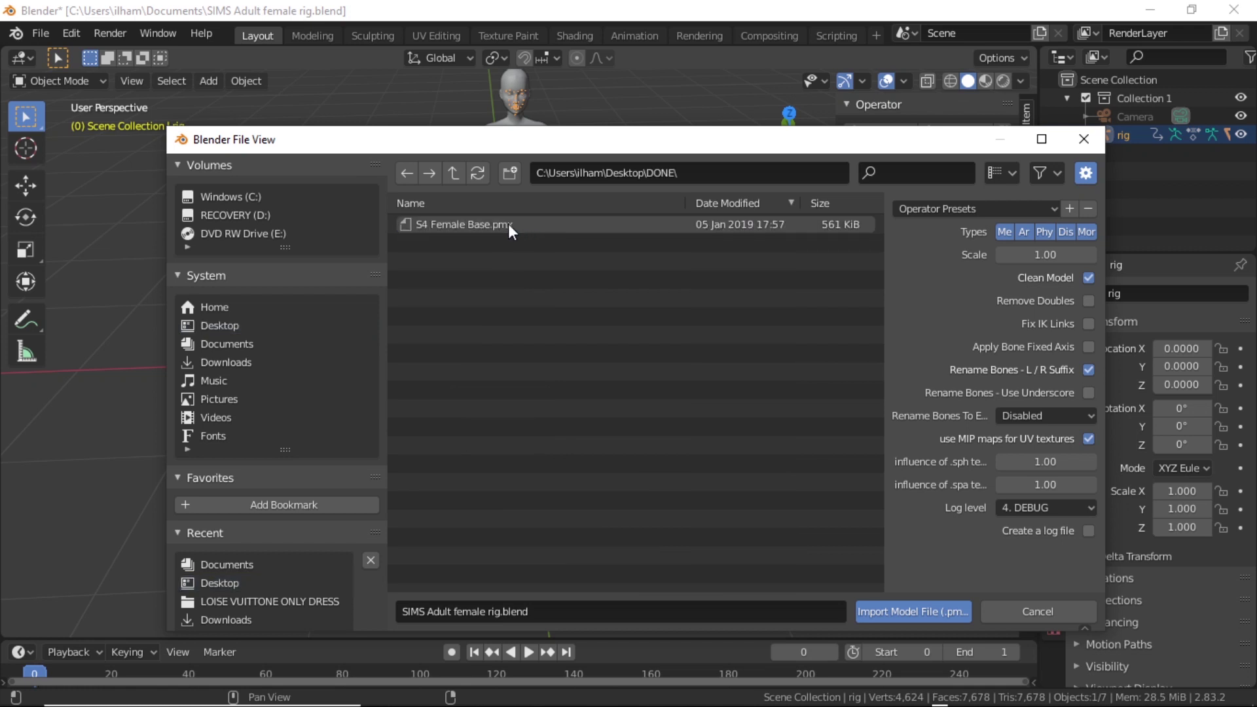
pyautogui.click(429, 226)
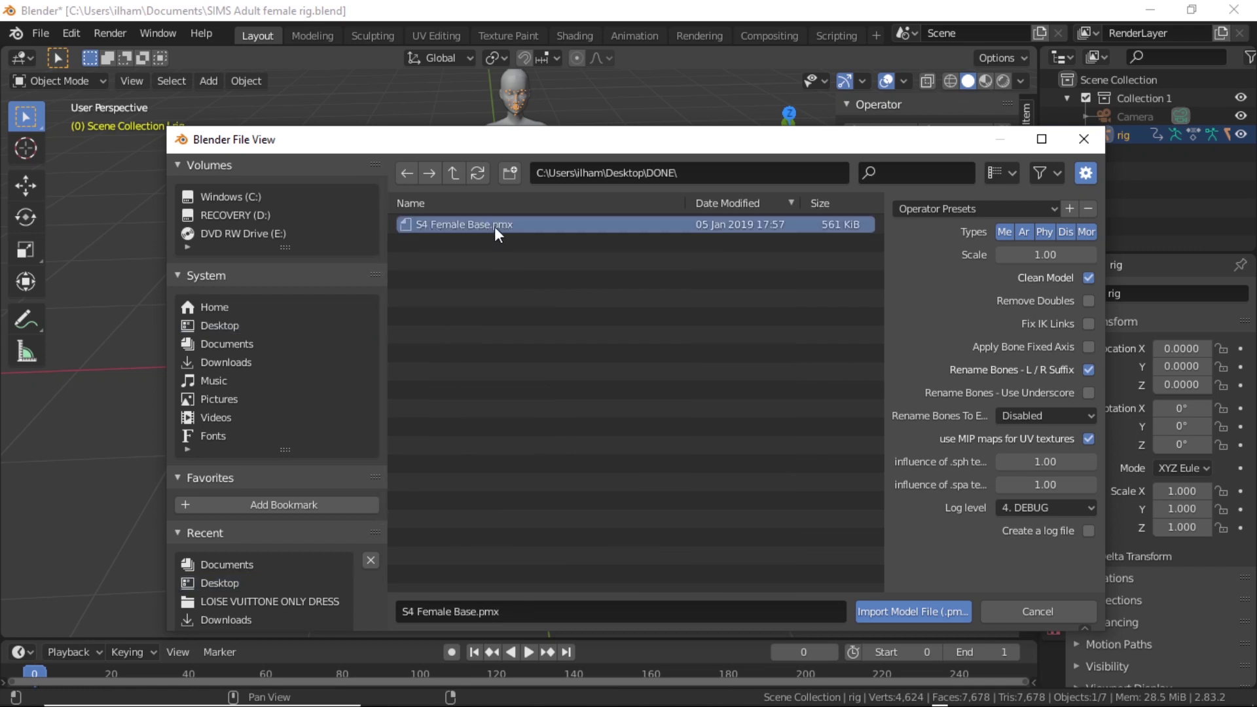
pyautogui.click(1049, 257)
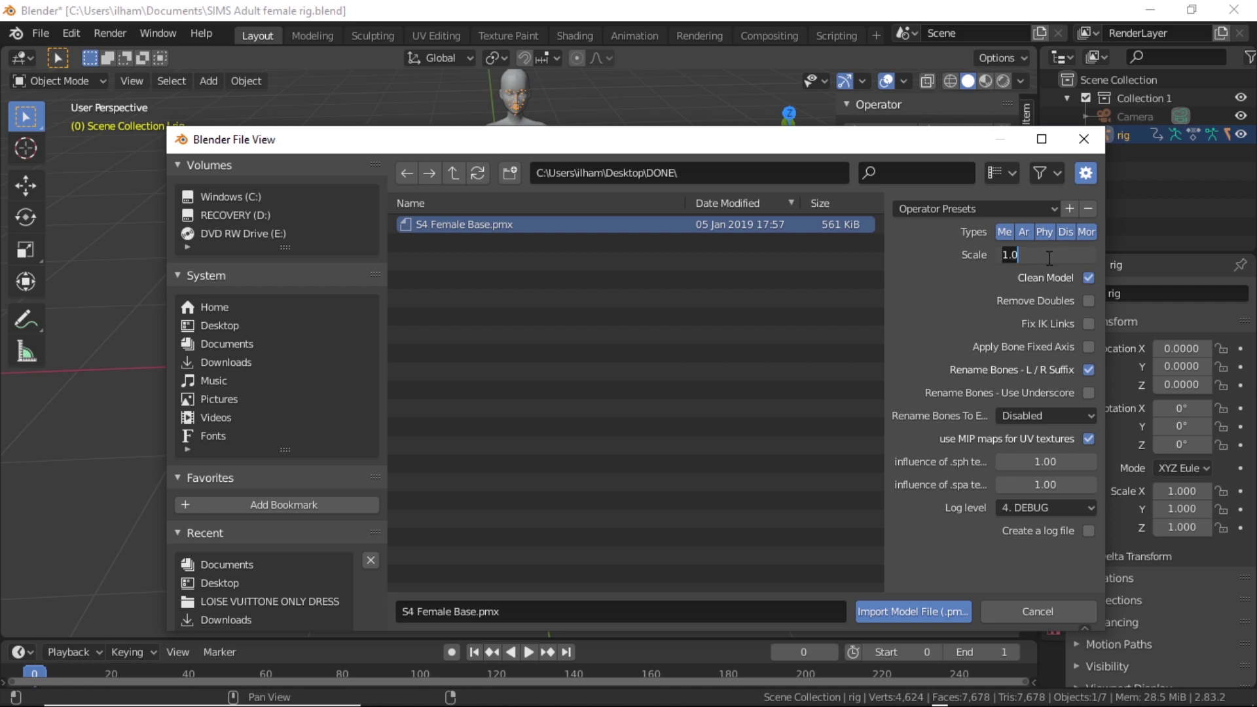
pyautogui.press('BackSpace')
pyautogui.write('.1')
pyautogui.press('Return')
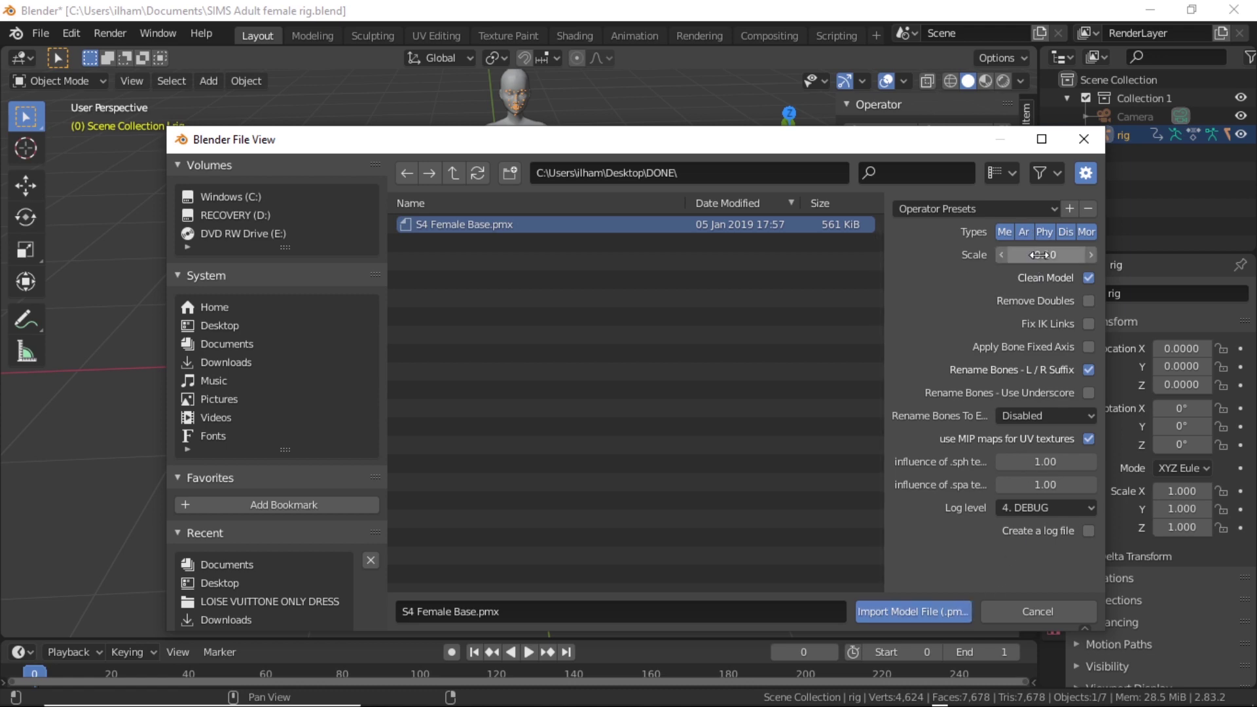
pyautogui.click(946, 612)
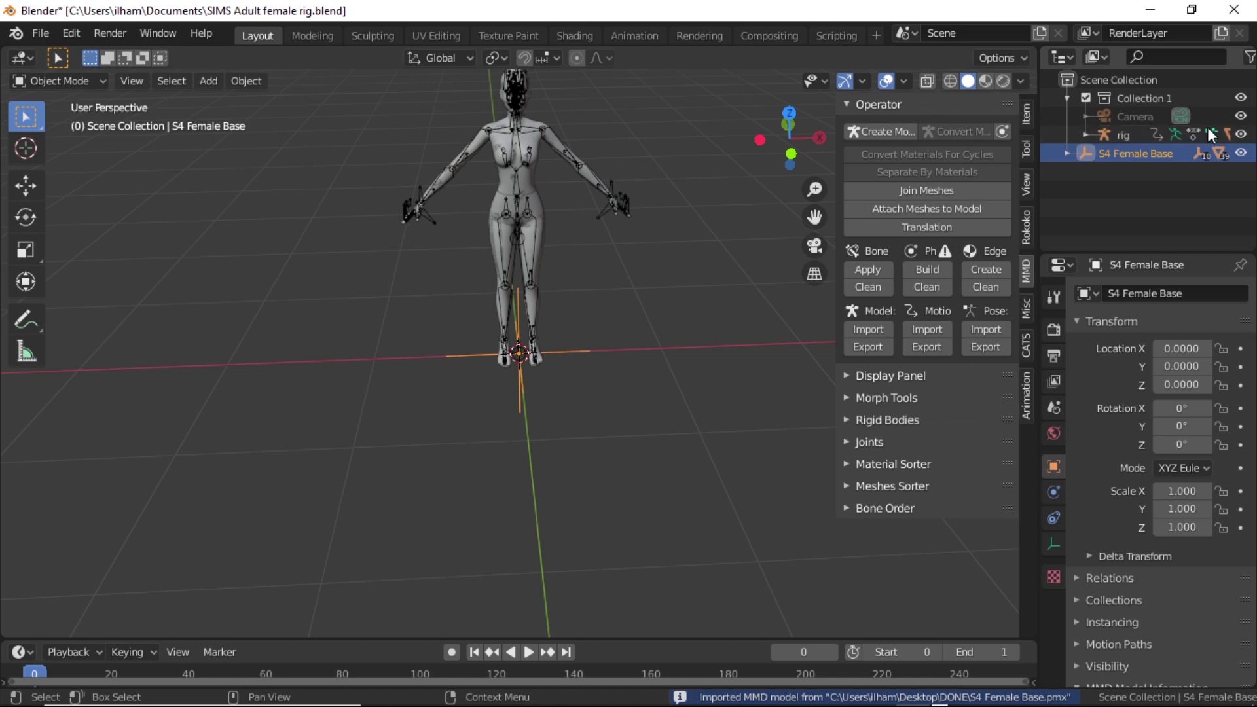
# Toggle the rig and S4 Female Base visibility in the Outliner, leaving both visible
pyautogui.click(1241, 135)
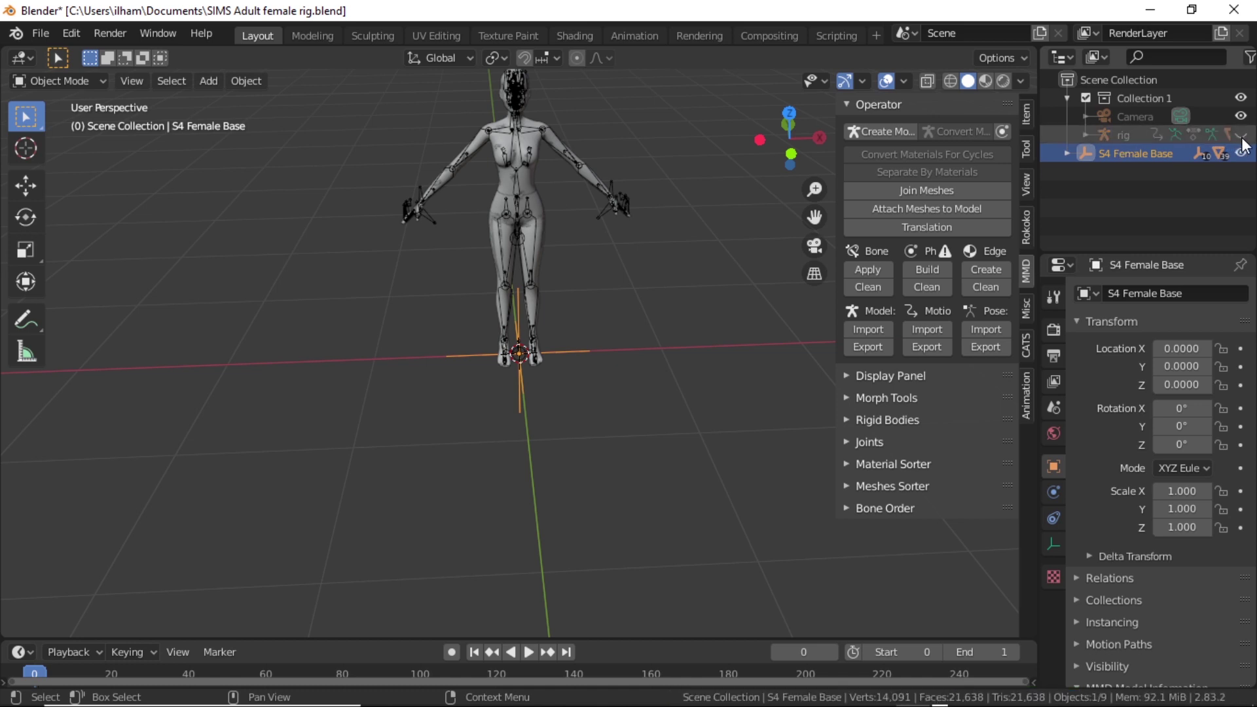
pyautogui.click(1241, 135)
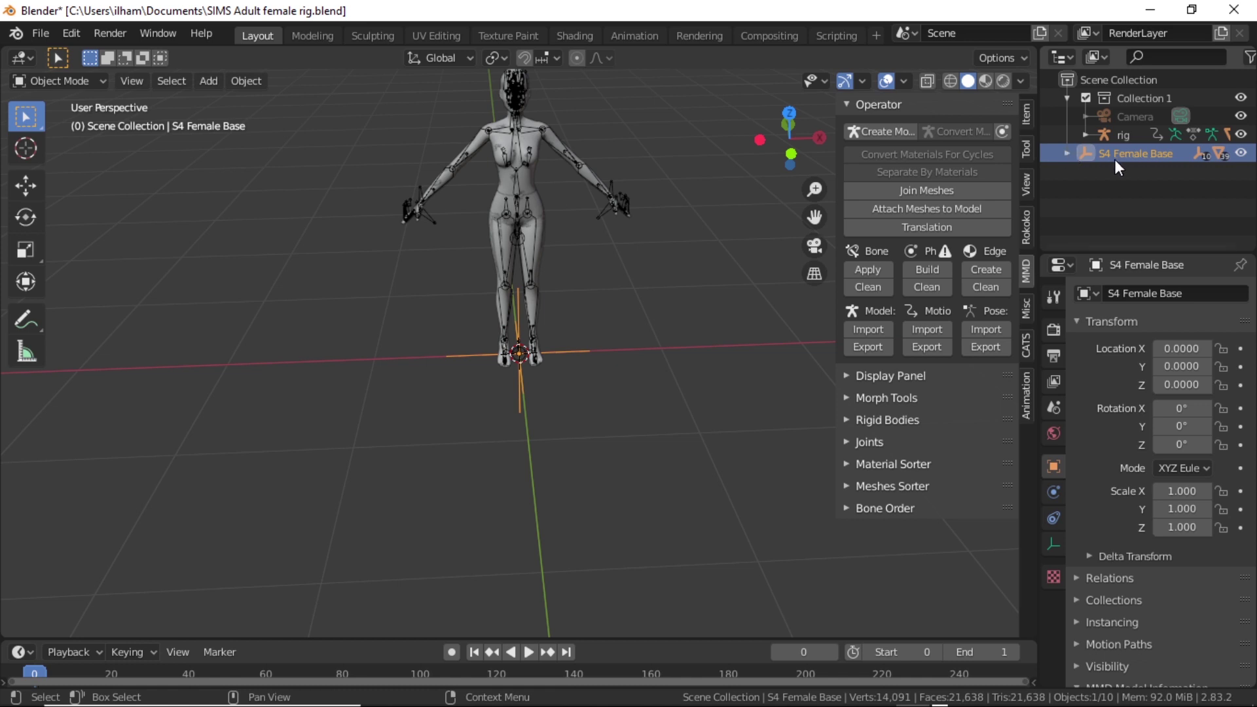
pyautogui.click(1086, 134)
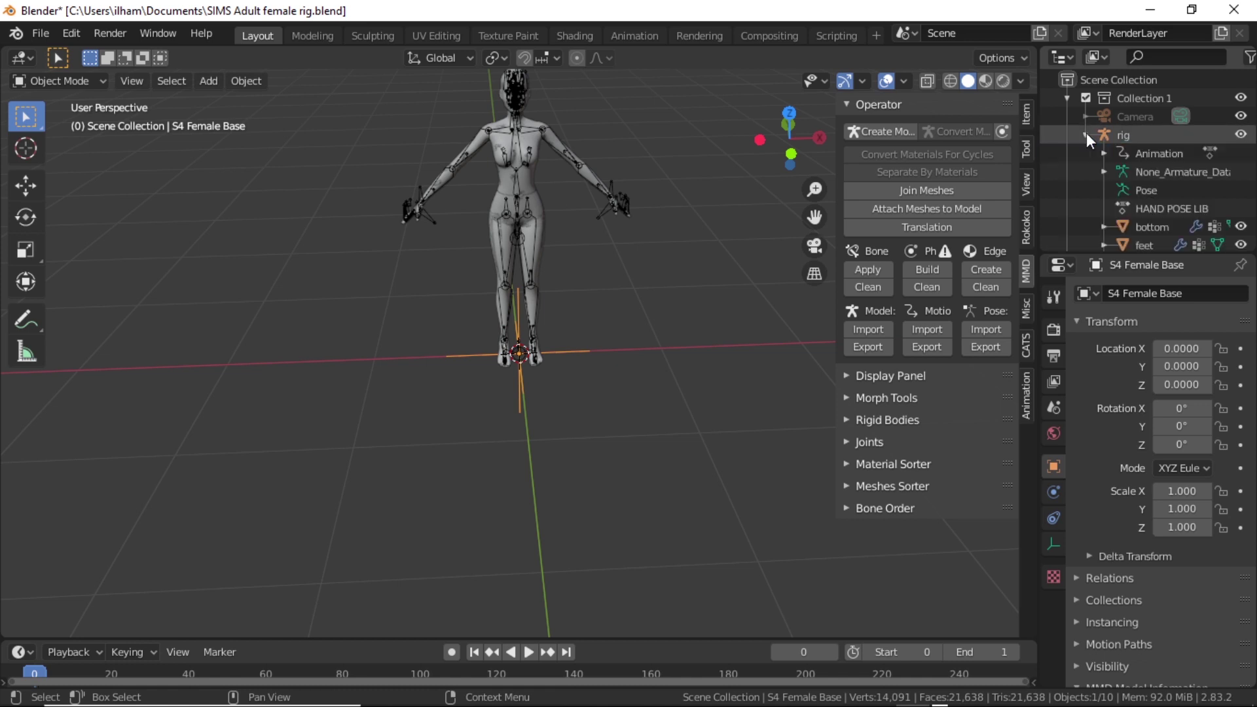
pyautogui.click(1085, 135)
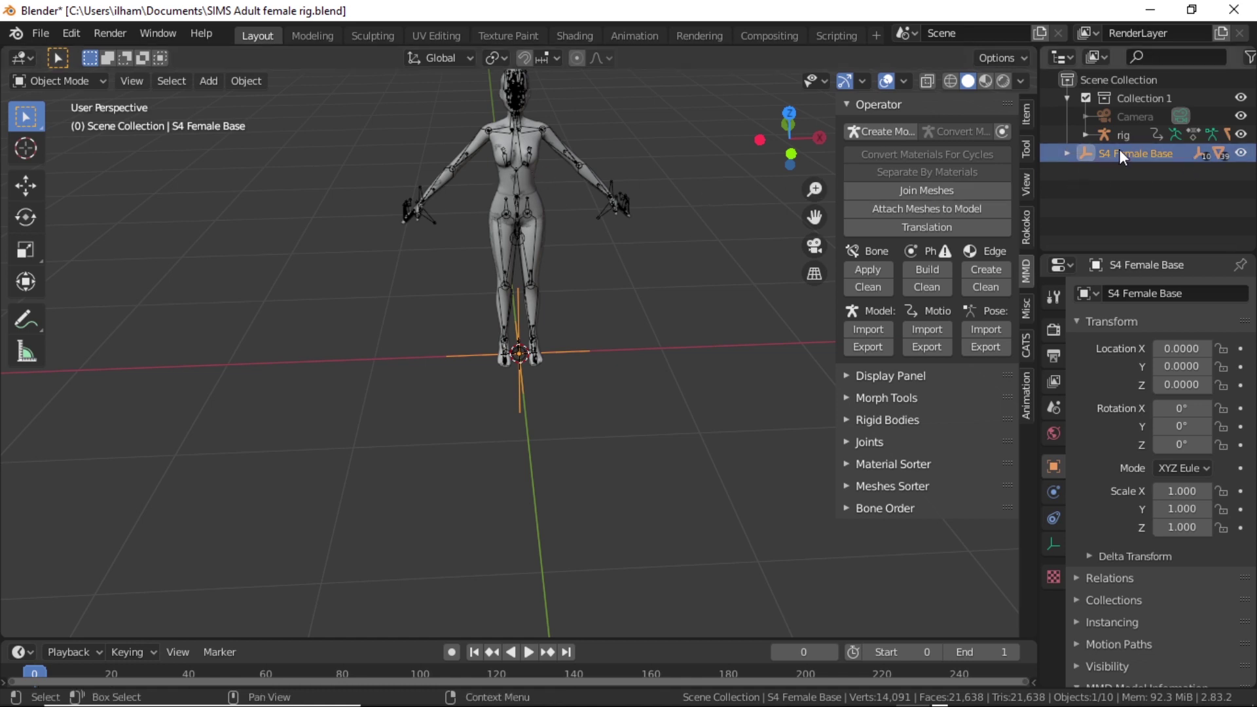
pyautogui.click(1242, 154)
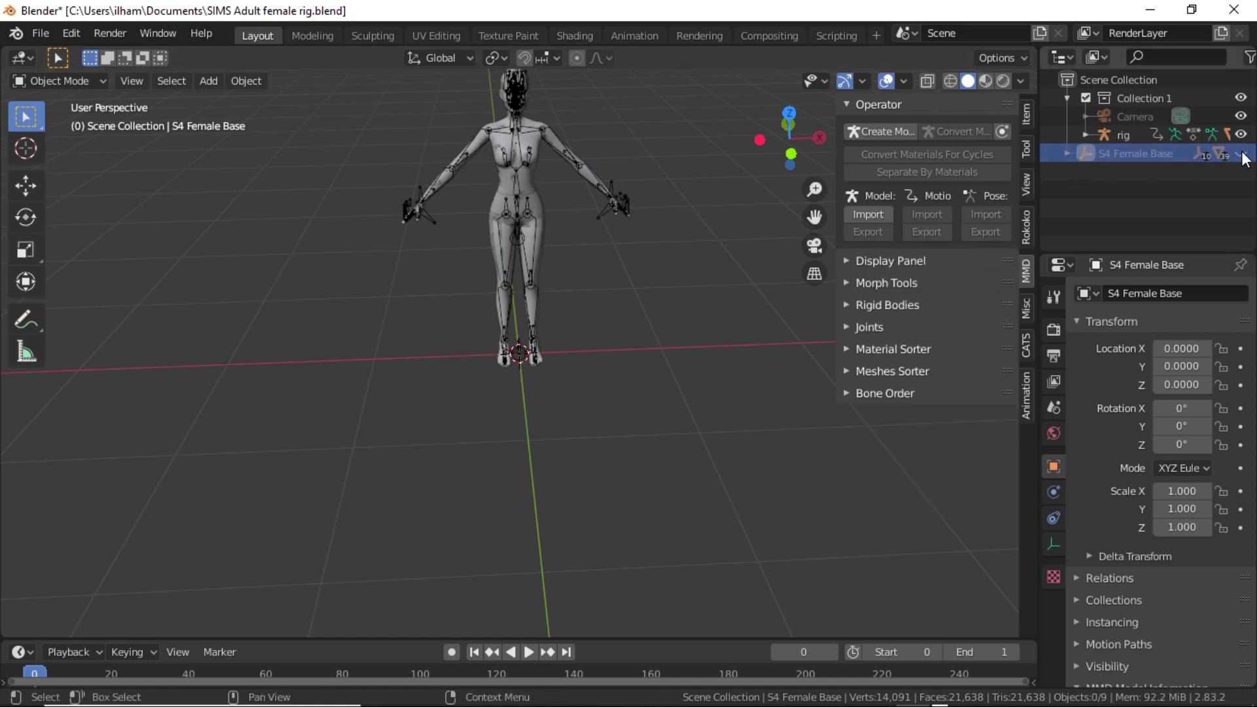
pyautogui.click(1241, 154)
pyautogui.click(1241, 154)
pyautogui.click(1241, 154)
# Select the S4 Female Base_arm armature and widen the side panel
pyautogui.scroll(5, 642, 234)
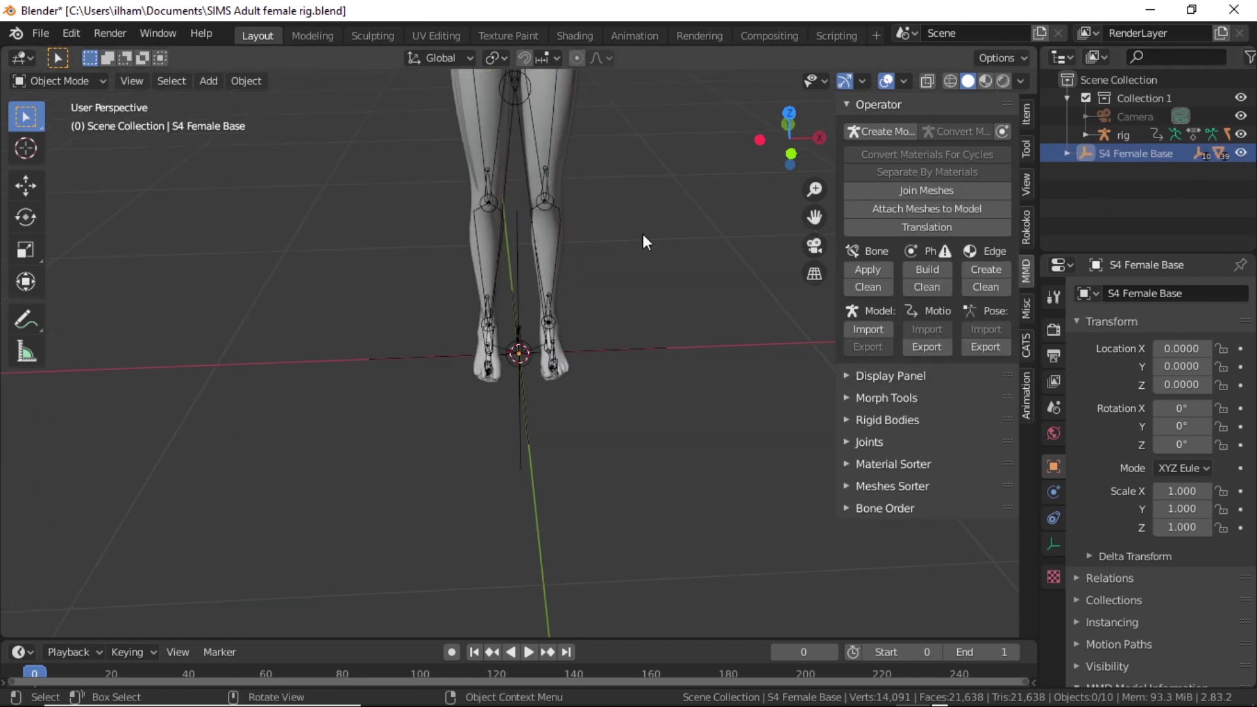
pyautogui.scroll(-5, 670, 291)
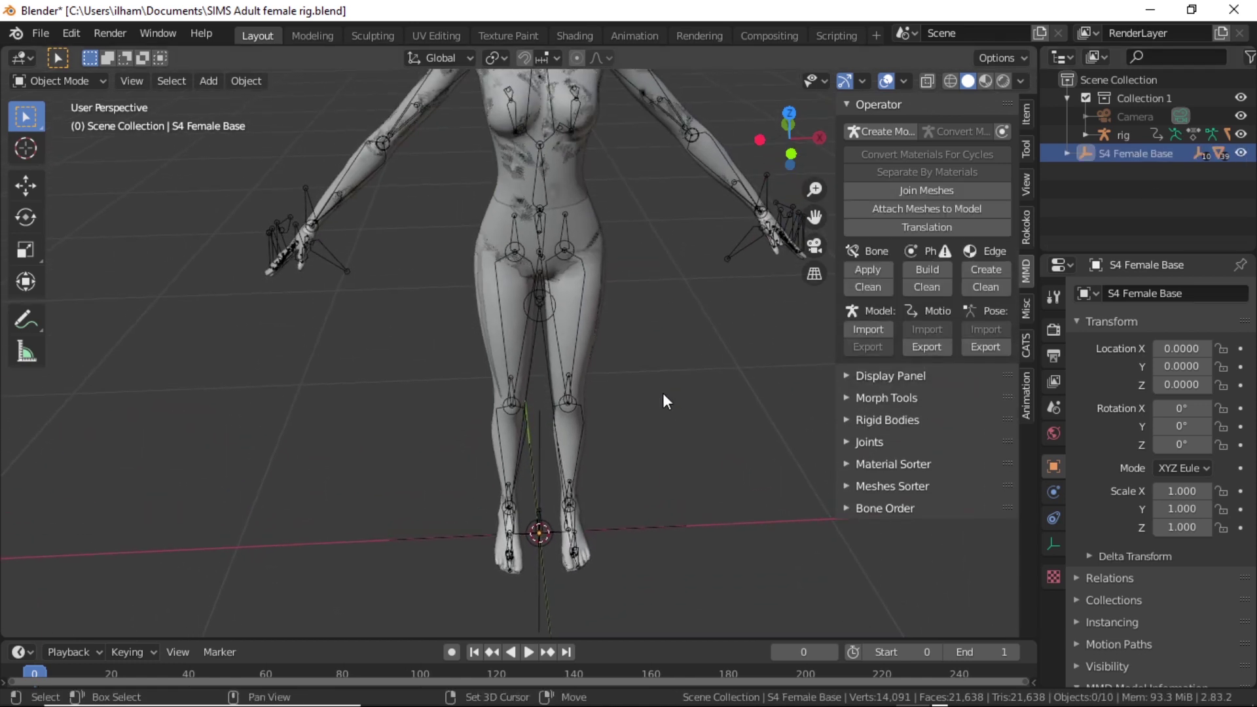
pyautogui.click(576, 330)
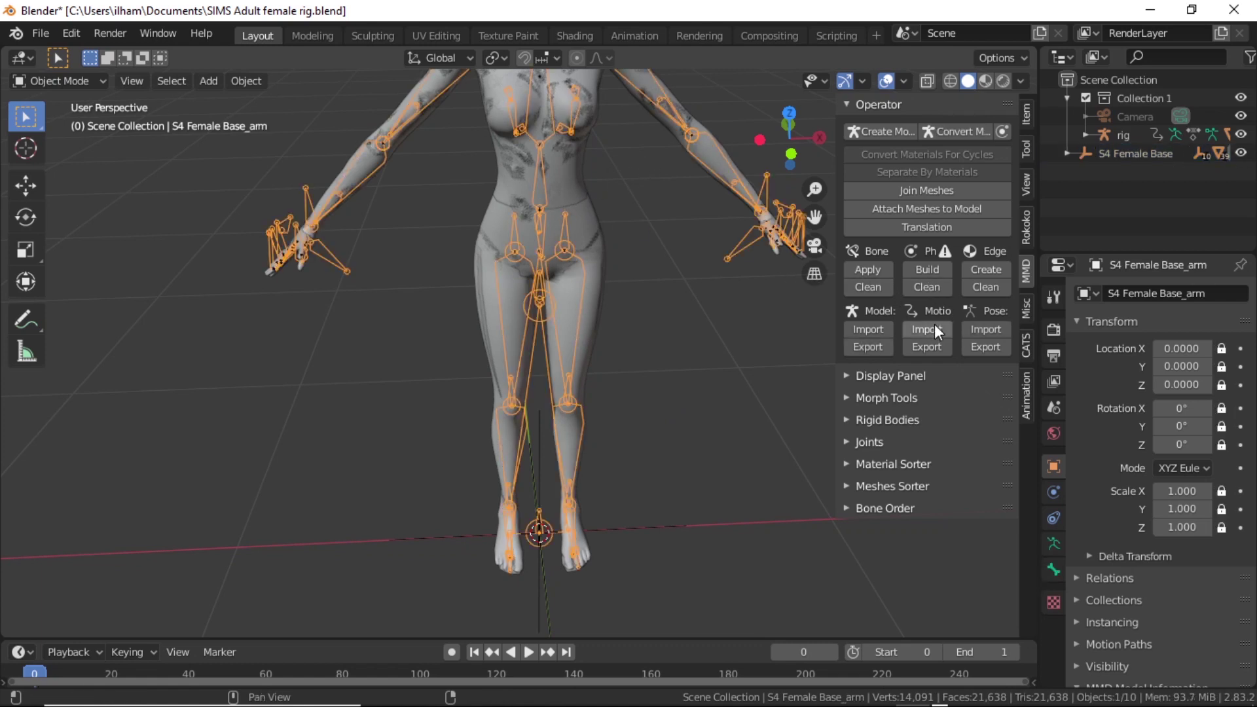
pyautogui.moveTo(835, 307); pyautogui.dragTo(791, 307)
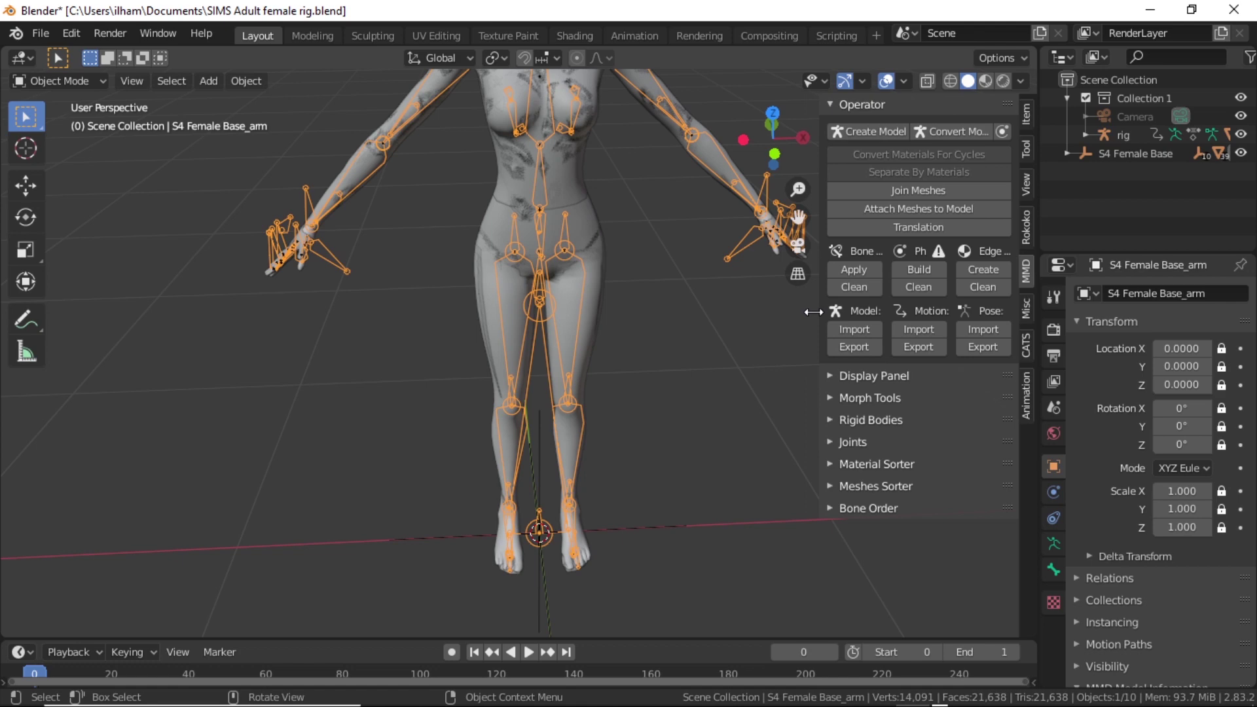
# Import Motion.vmd from mmd motion\strawberr shortcake onto the armature at 0.10 scale
pyautogui.click(905, 329)
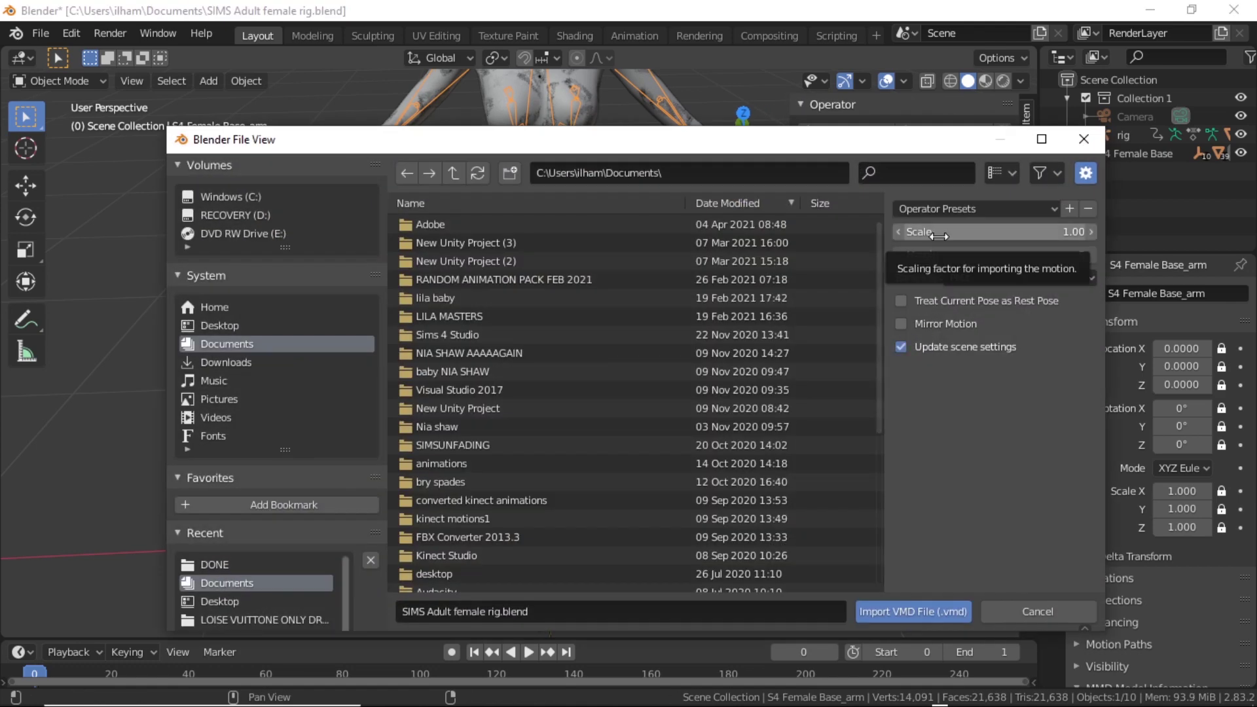
pyautogui.click(939, 233)
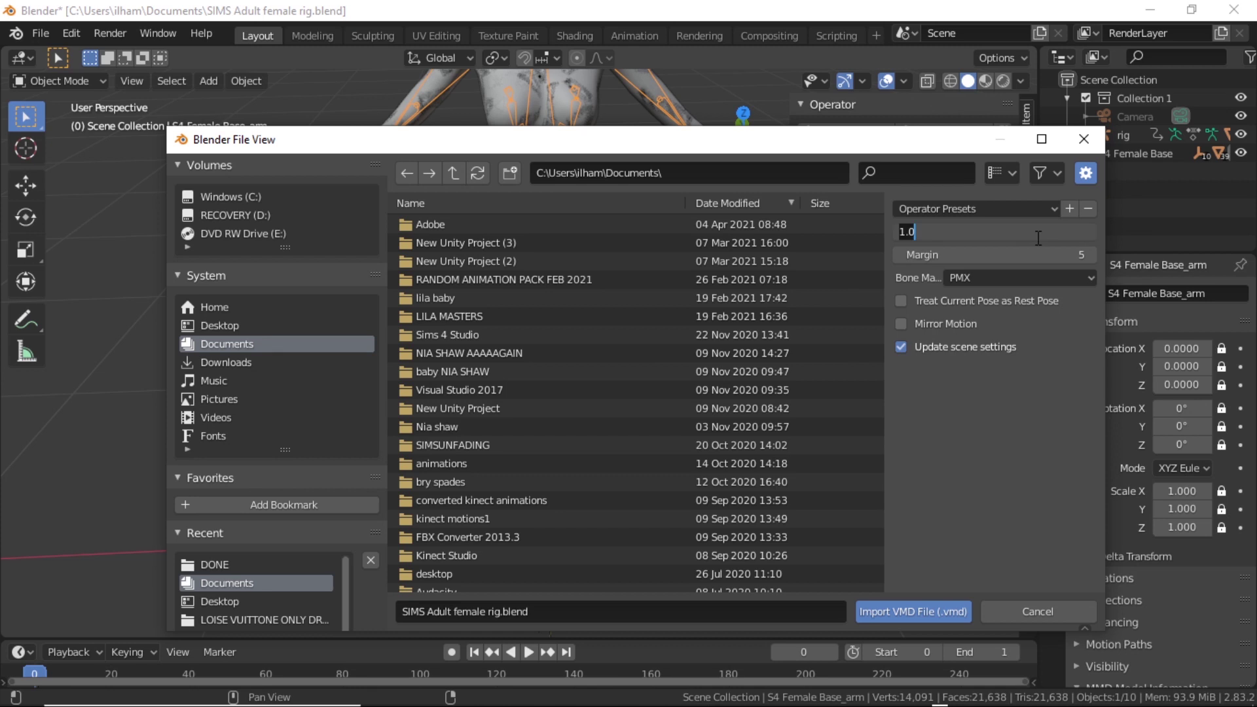
pyautogui.press('BackSpace')
pyautogui.press('Return')
pyautogui.write('C:\\Users\\ilham\\Desktop\\mmd motion\\')
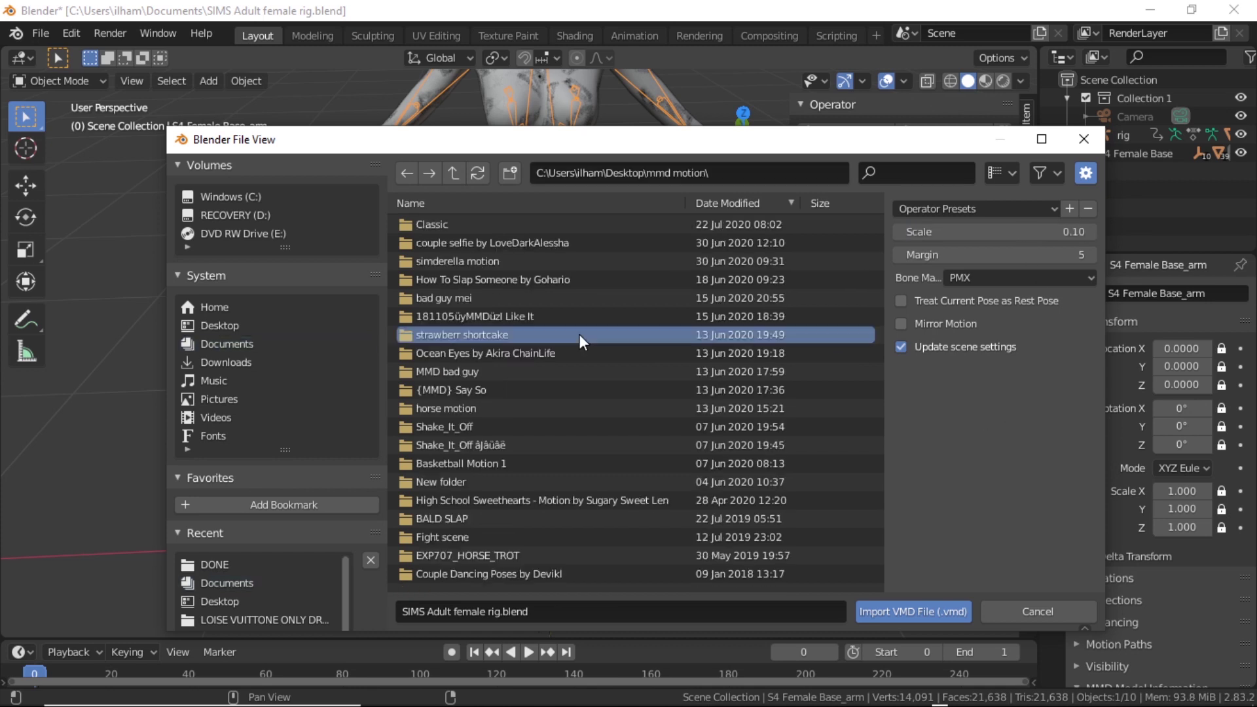
pyautogui.doubleClick(579, 334)
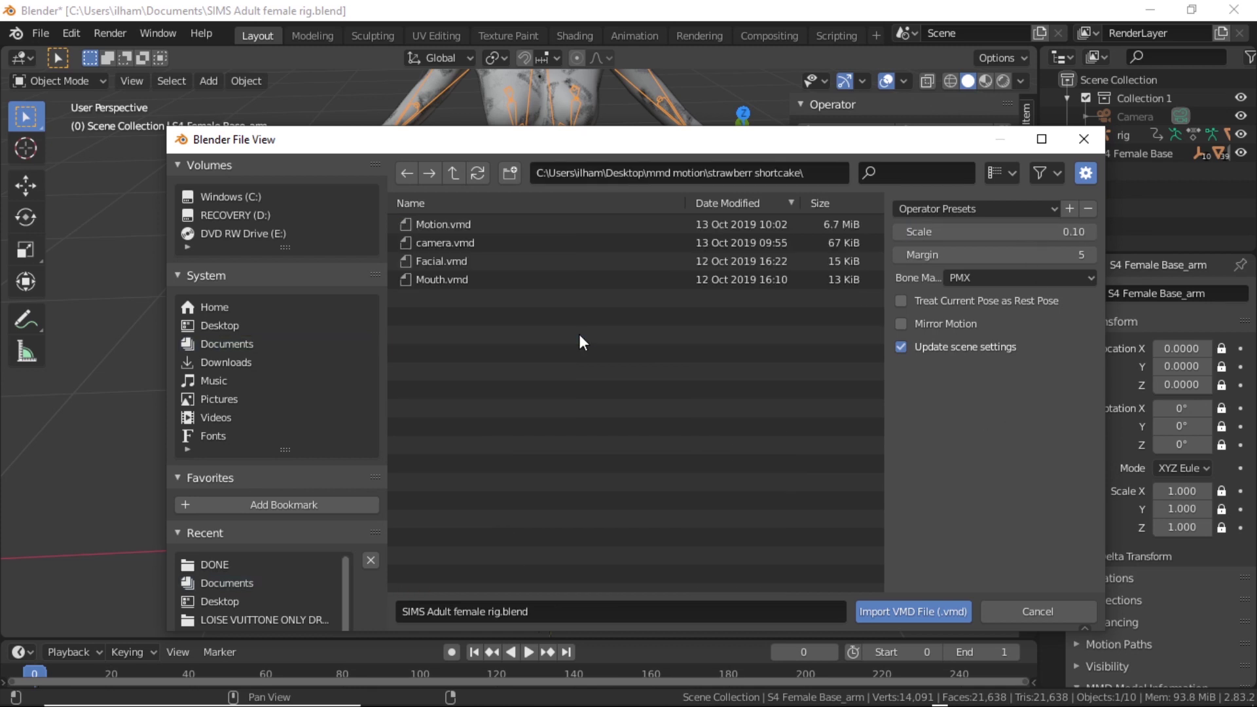
pyautogui.click(514, 230)
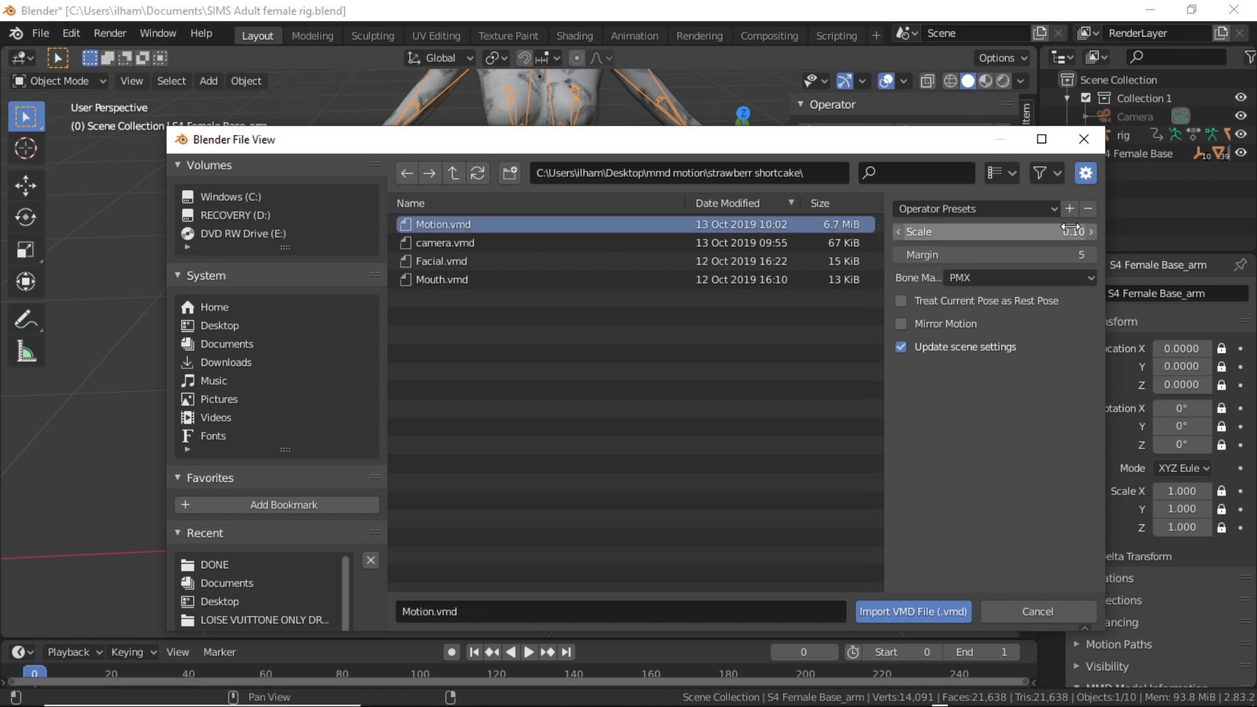
pyautogui.click(934, 612)
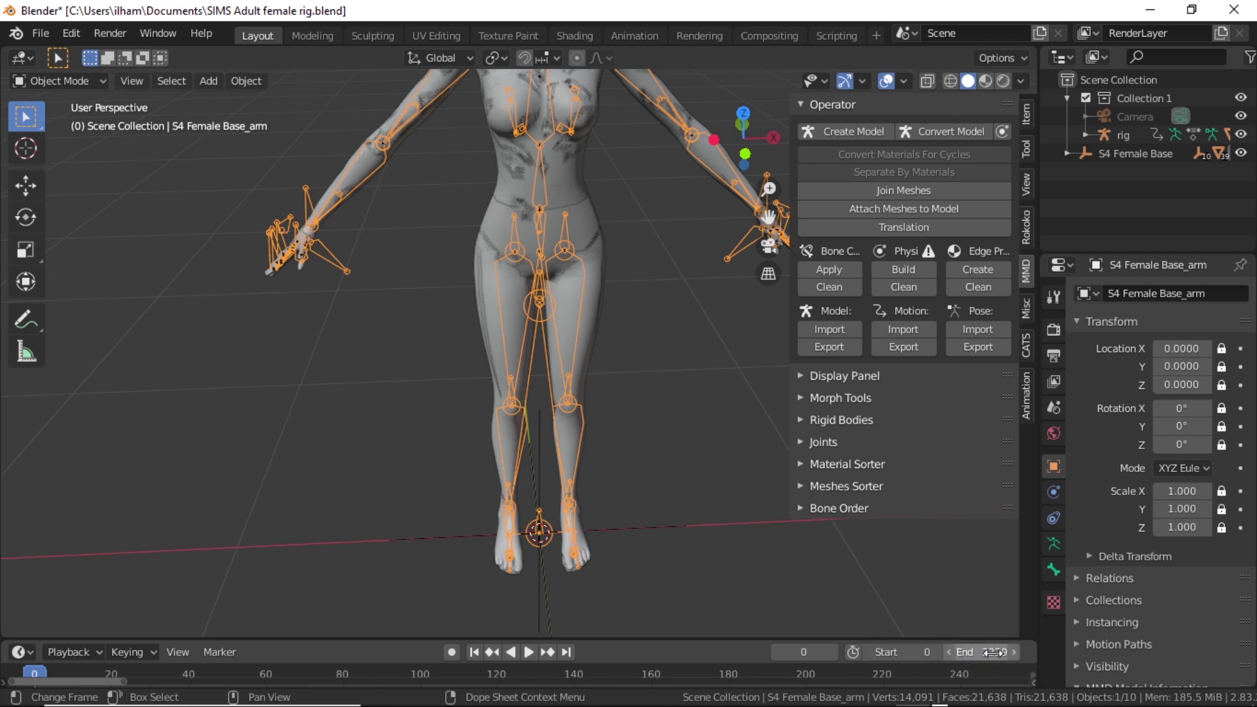
# Zoom out and play the imported dance, pausing to check the frame
pyautogui.scroll(-4, 673, 571)
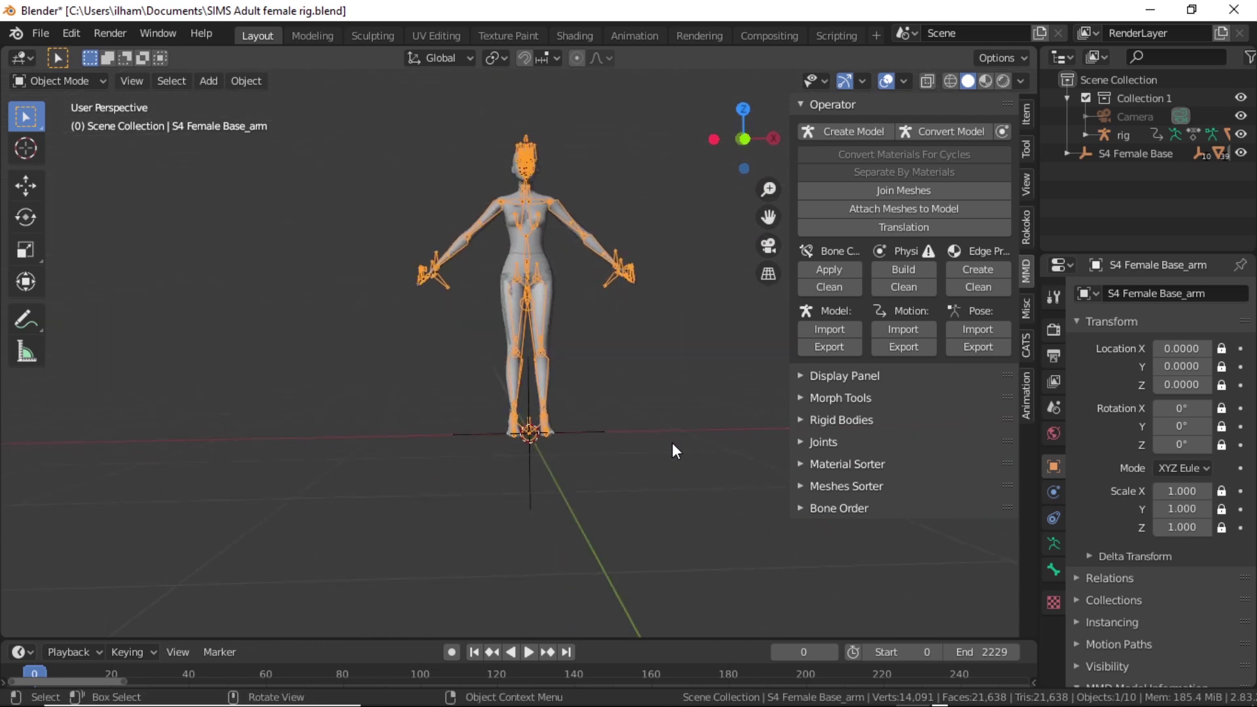
pyautogui.scroll(6, 674, 439)
pyautogui.scroll(-5, 681, 454)
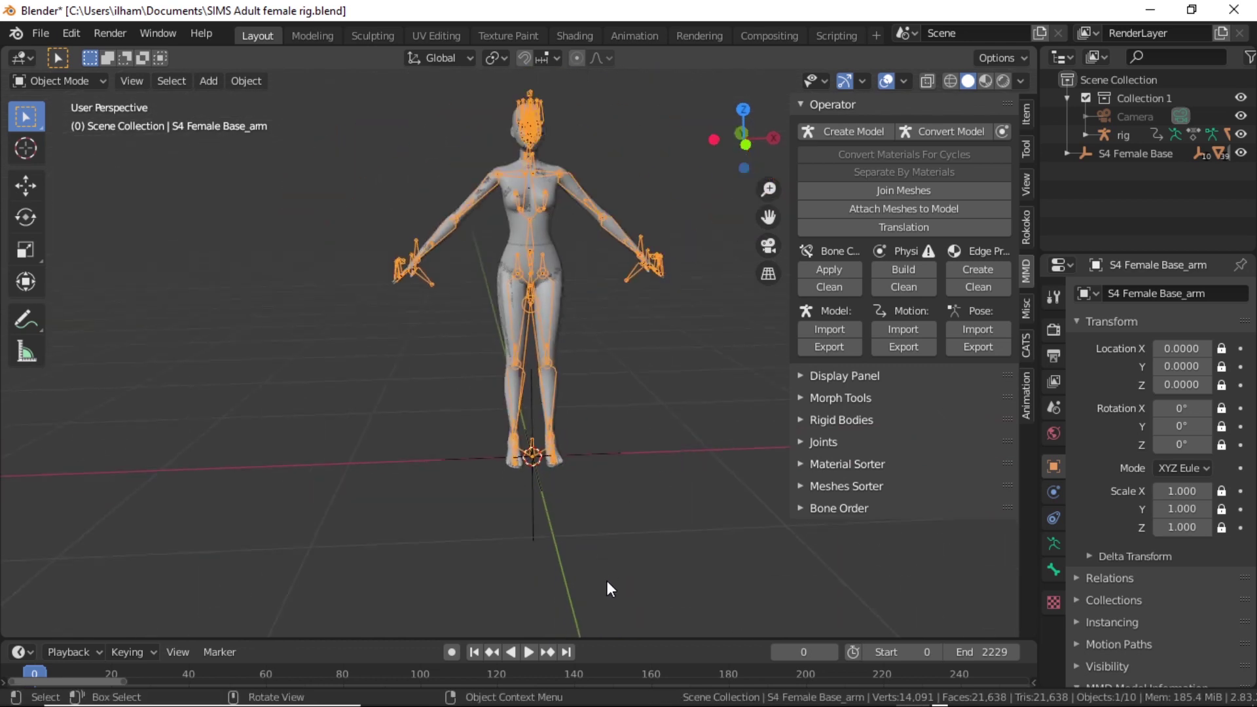
pyautogui.click(530, 652)
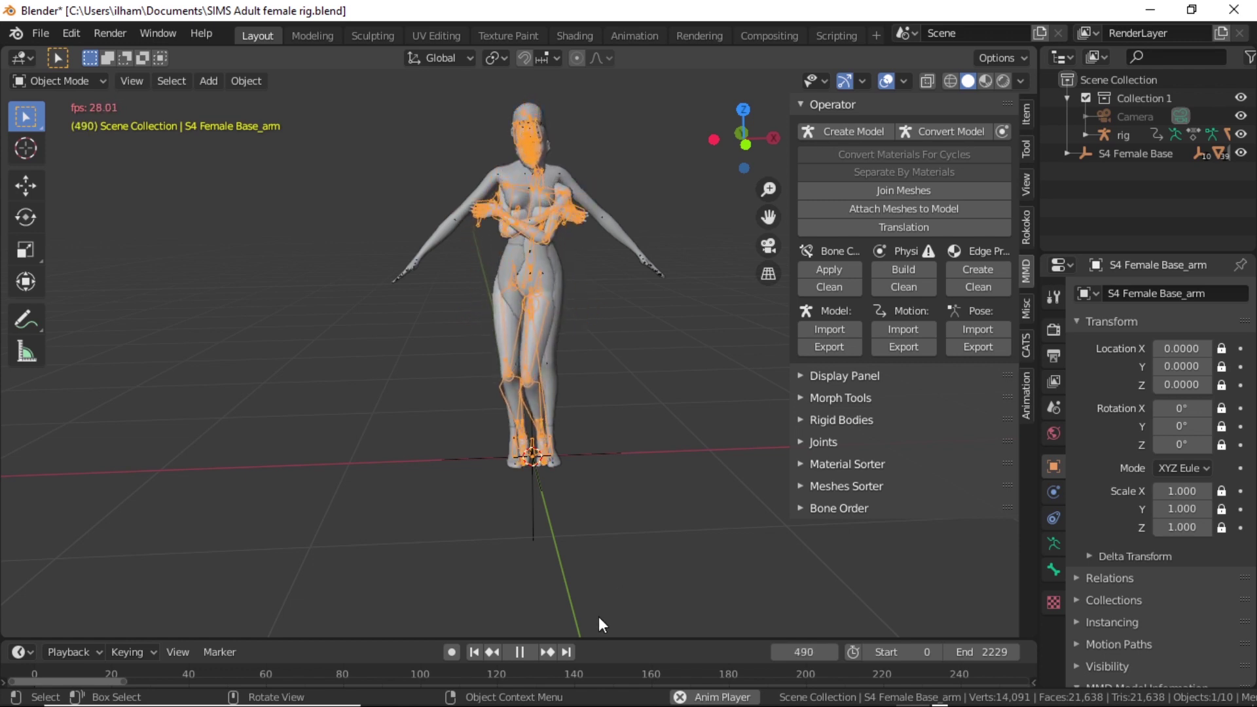
pyautogui.click(521, 651)
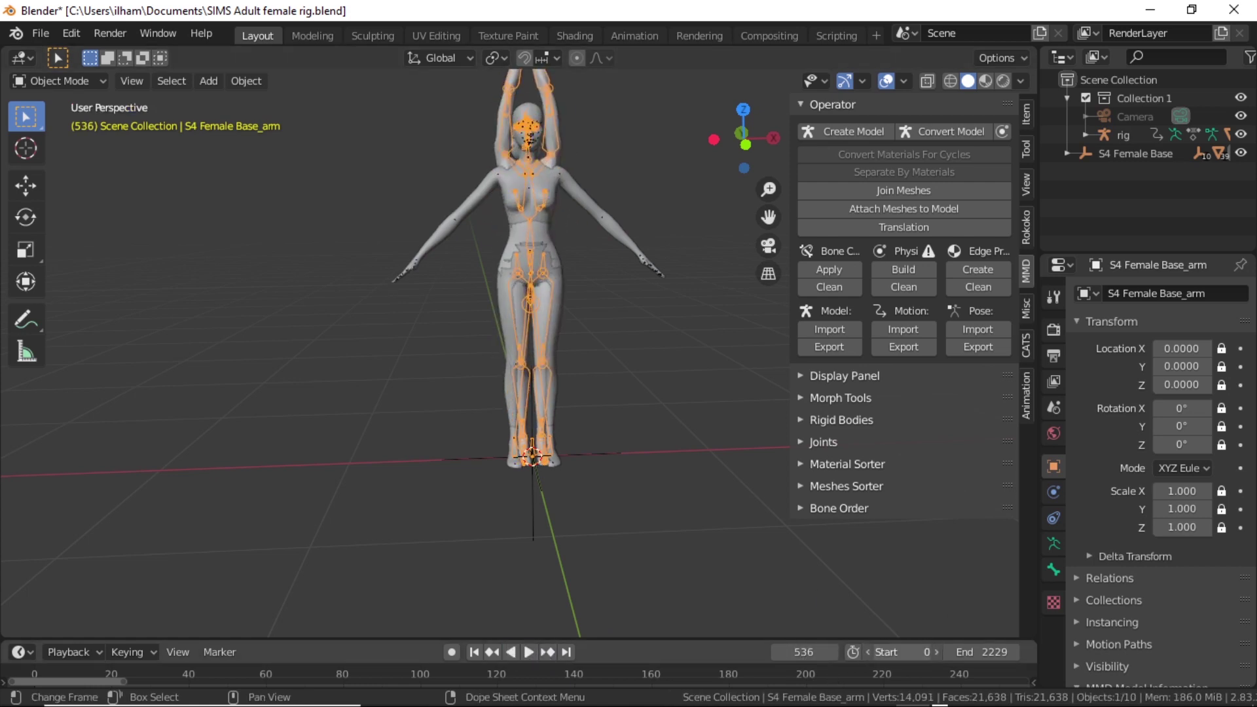
# Set the scene start frame to 500 and replay the animation
pyautogui.click(901, 652)
pyautogui.press('Return')
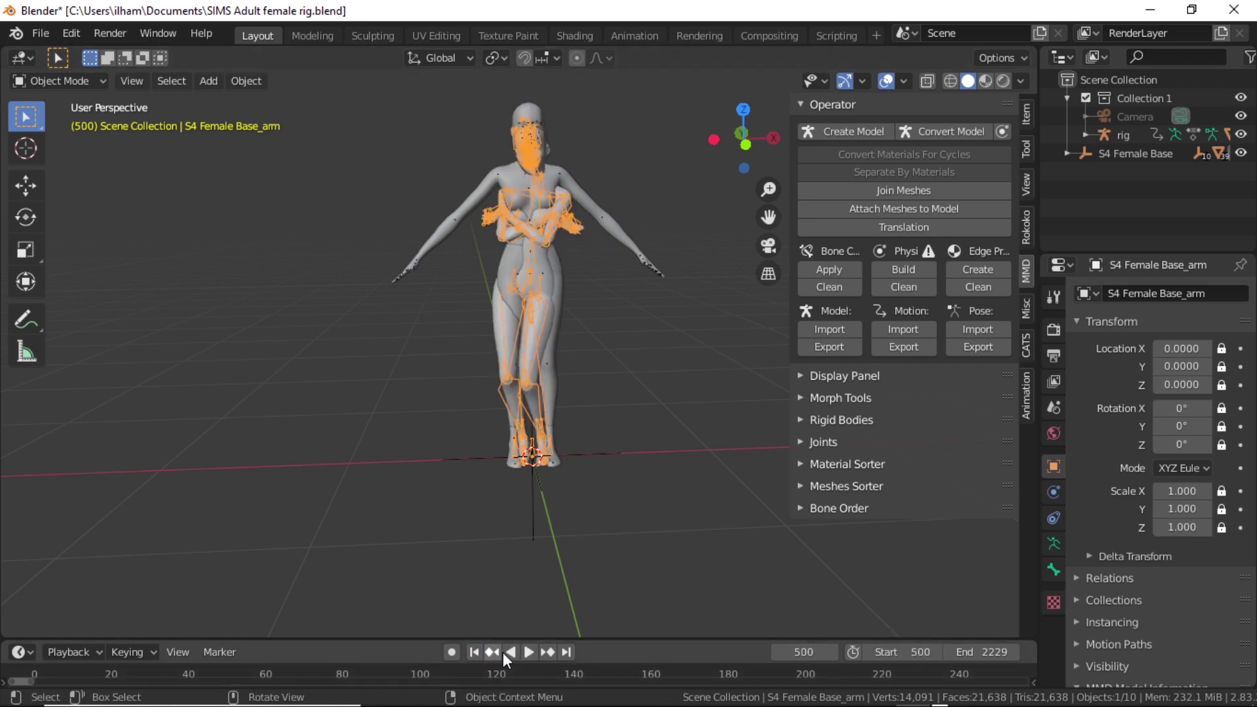
pyautogui.click(530, 652)
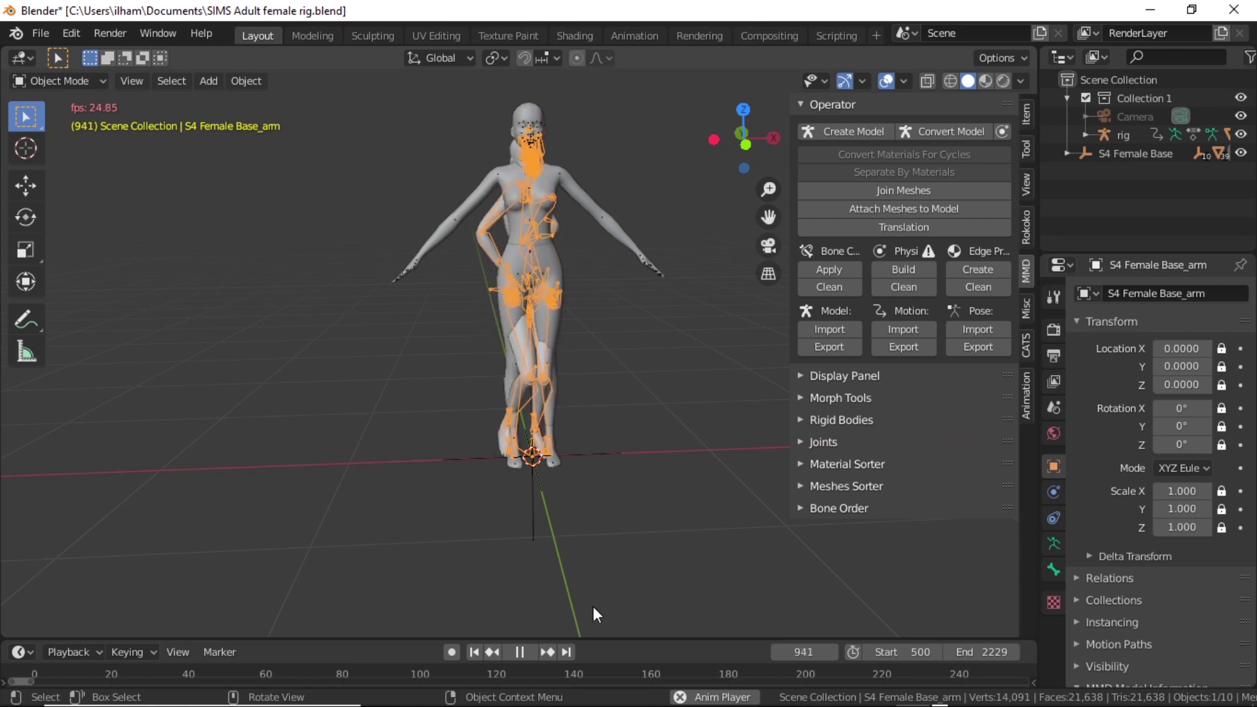
# Pause playback, set the frame range to 500–600, and switch to Material Preview shading
pyautogui.click(522, 650)
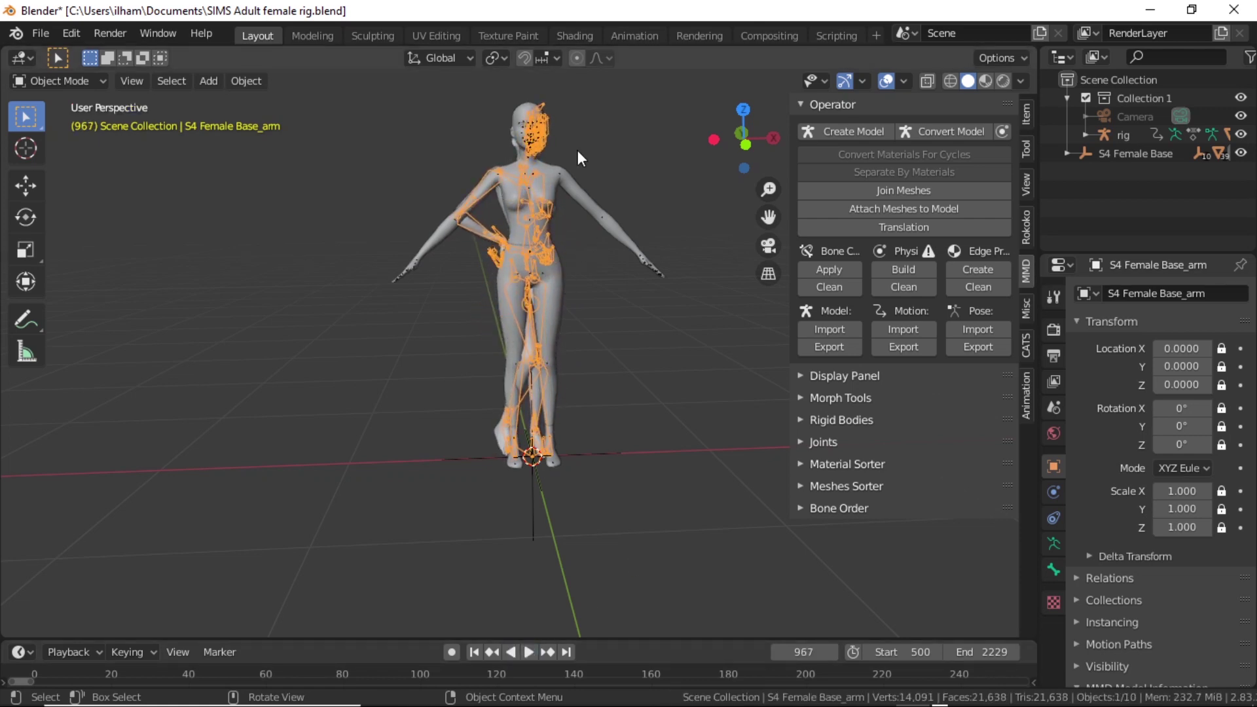
pyautogui.click(919, 652)
pyautogui.write('500')
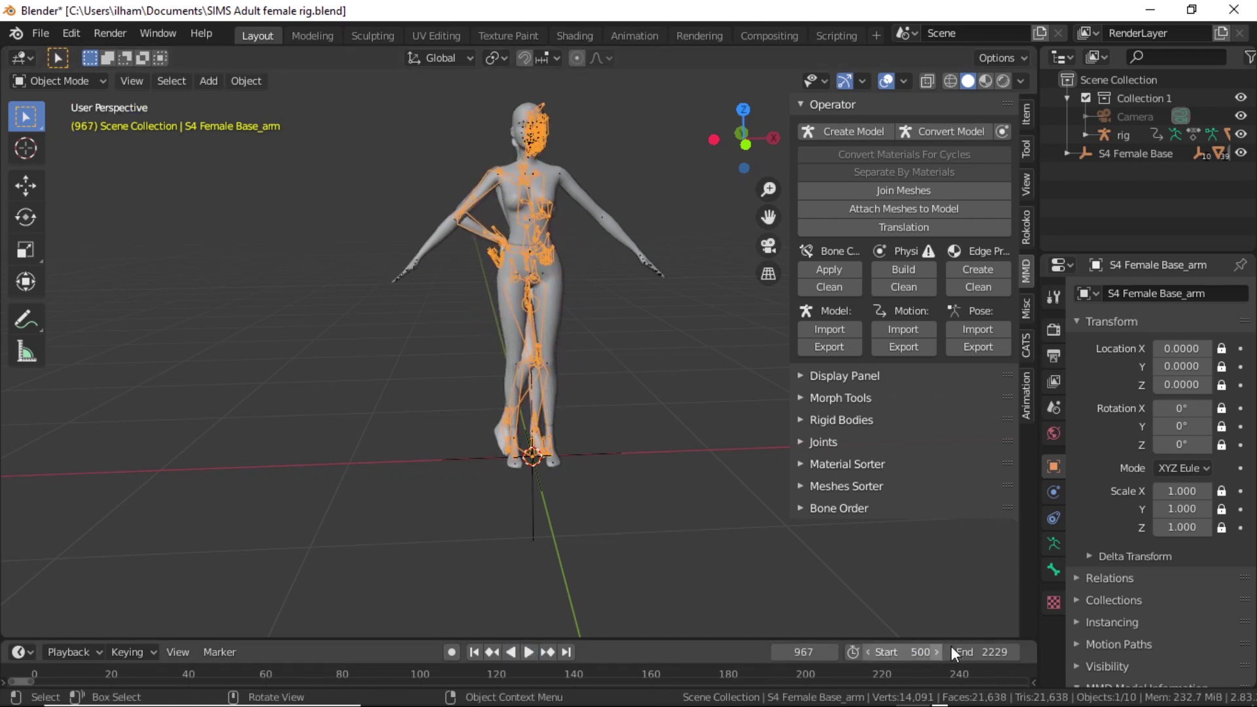
pyautogui.press('Return')
pyautogui.click(983, 653)
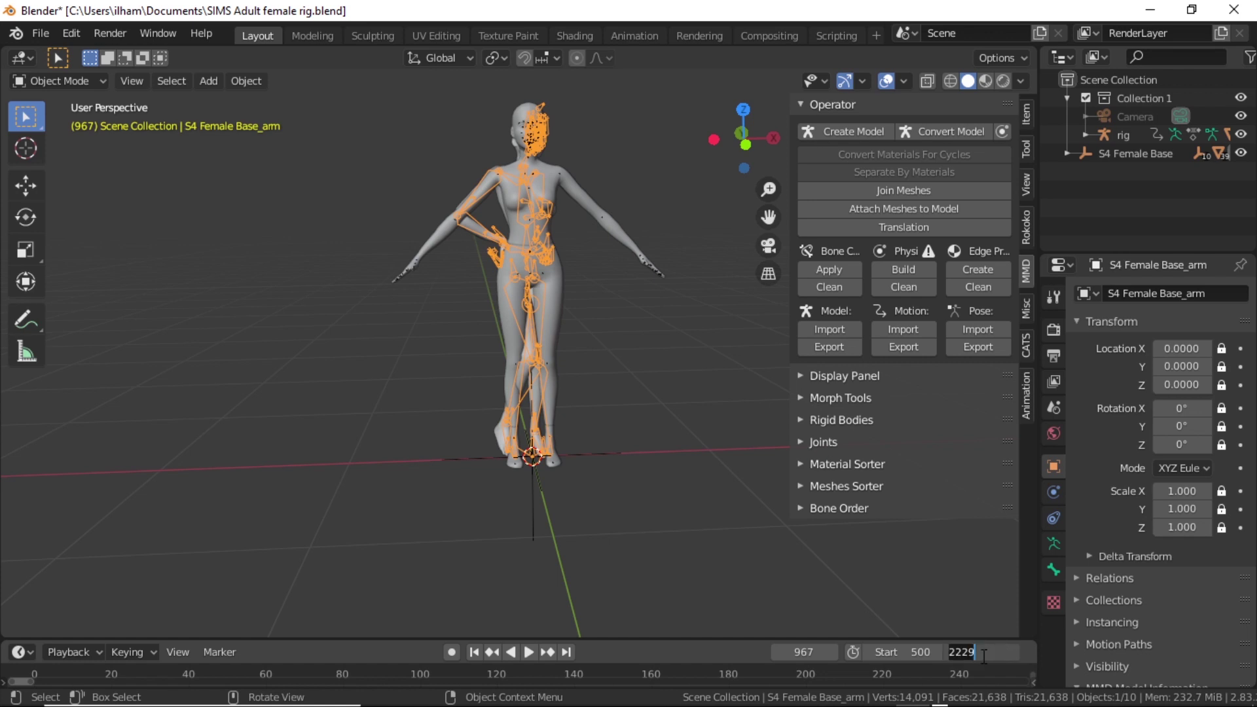
pyautogui.write('600')
pyautogui.press('Return')
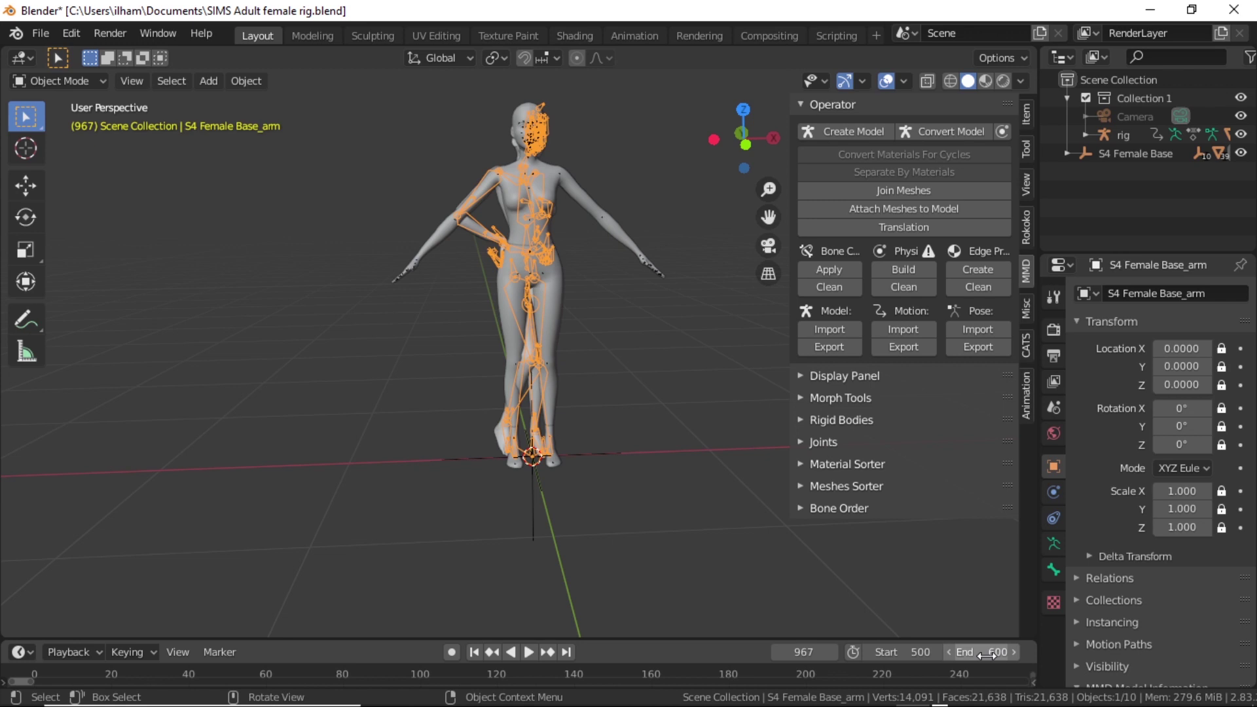
pyautogui.click(986, 80)
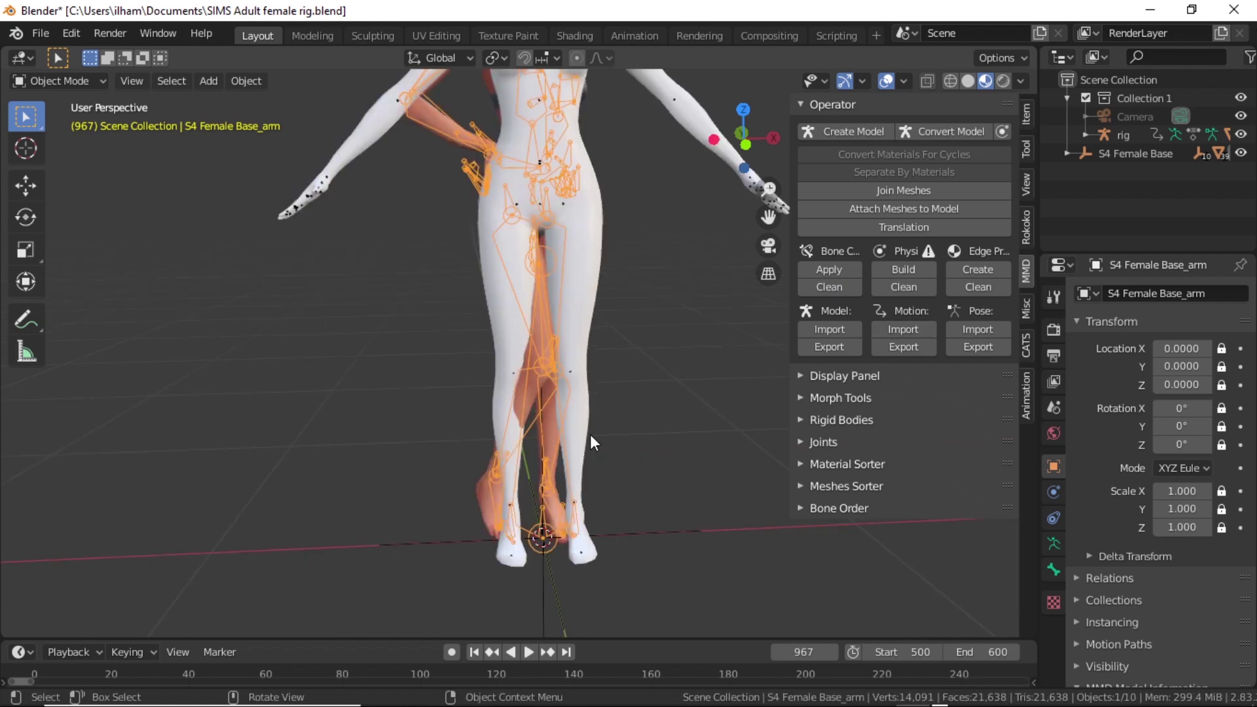
pyautogui.moveTo(672, 398); pyautogui.dragTo(640, 351, button='middle')
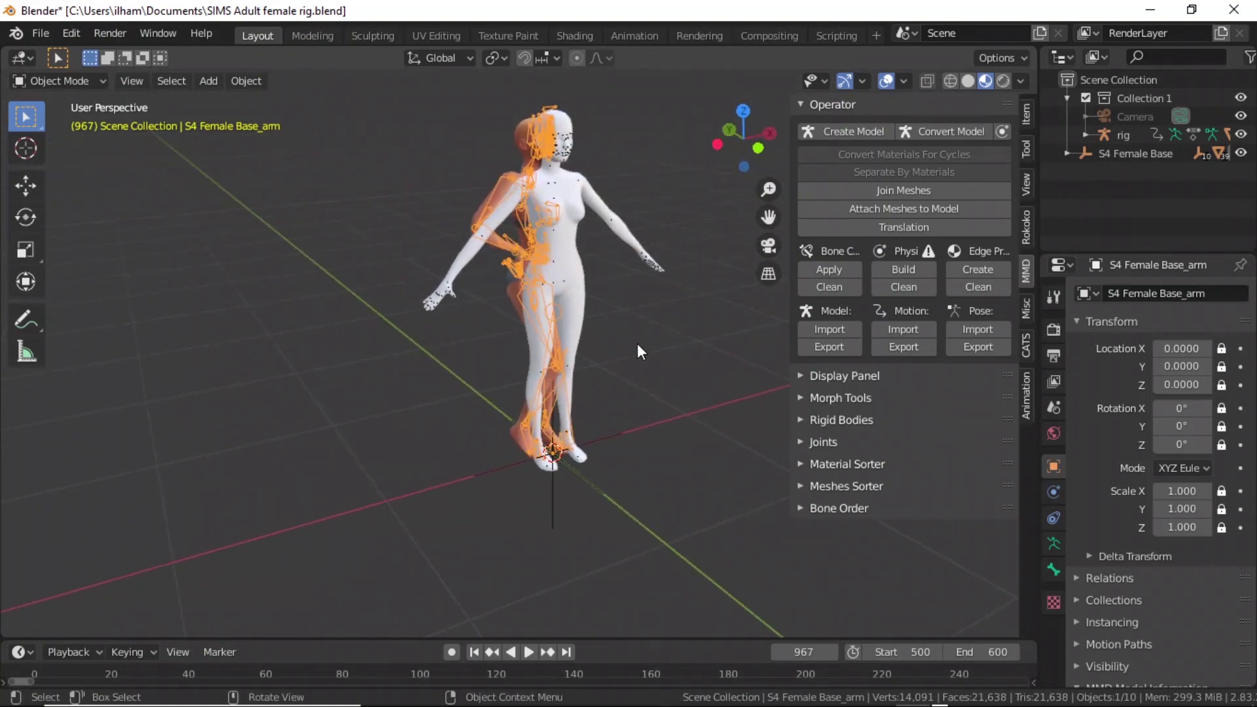
# Return to frame 500 and set the MMD armature as retarget source and the rig as target
pyautogui.click(474, 650)
pyautogui.moveTo(662, 407); pyautogui.dragTo(625, 401, button='middle')
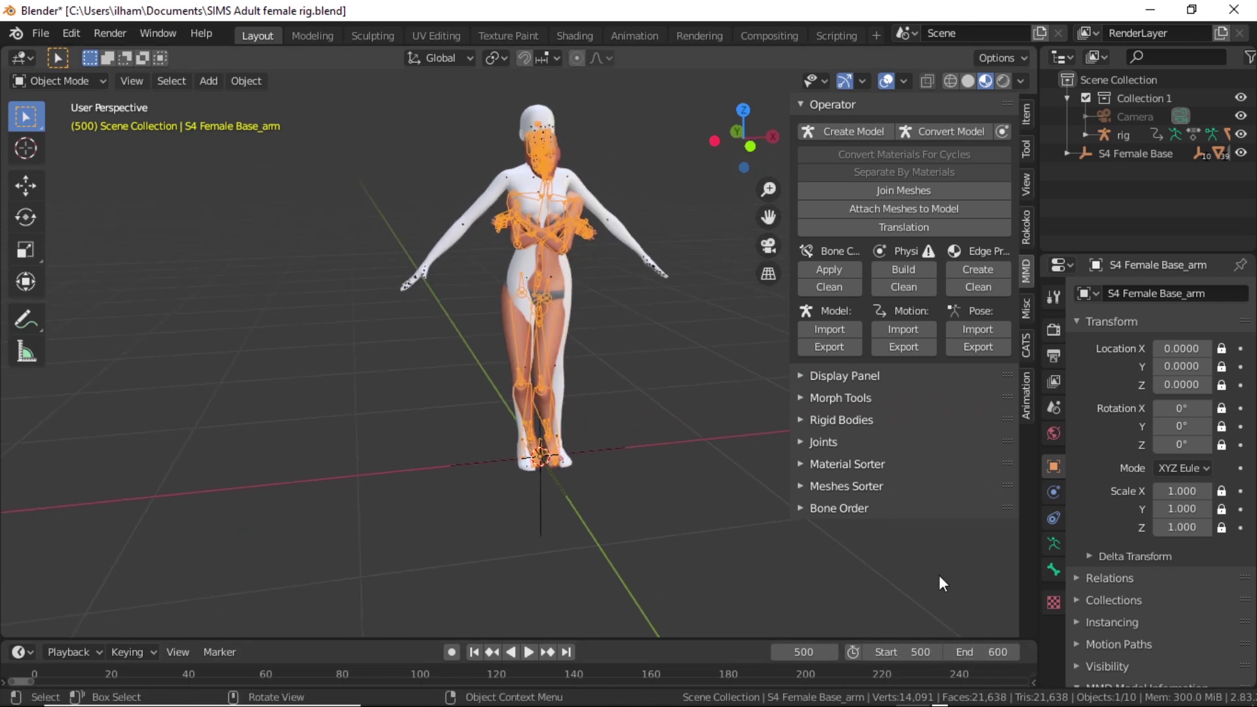
pyautogui.click(1054, 569)
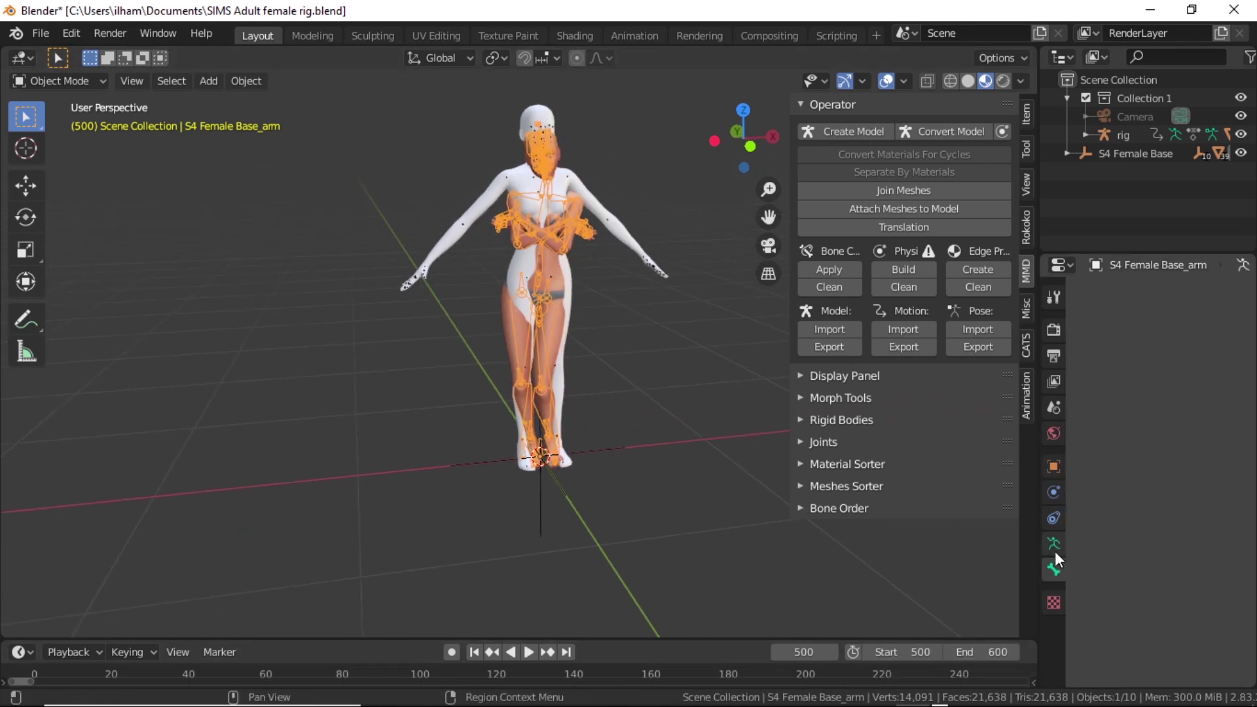
pyautogui.click(1054, 548)
pyautogui.scroll(1, 1111, 522)
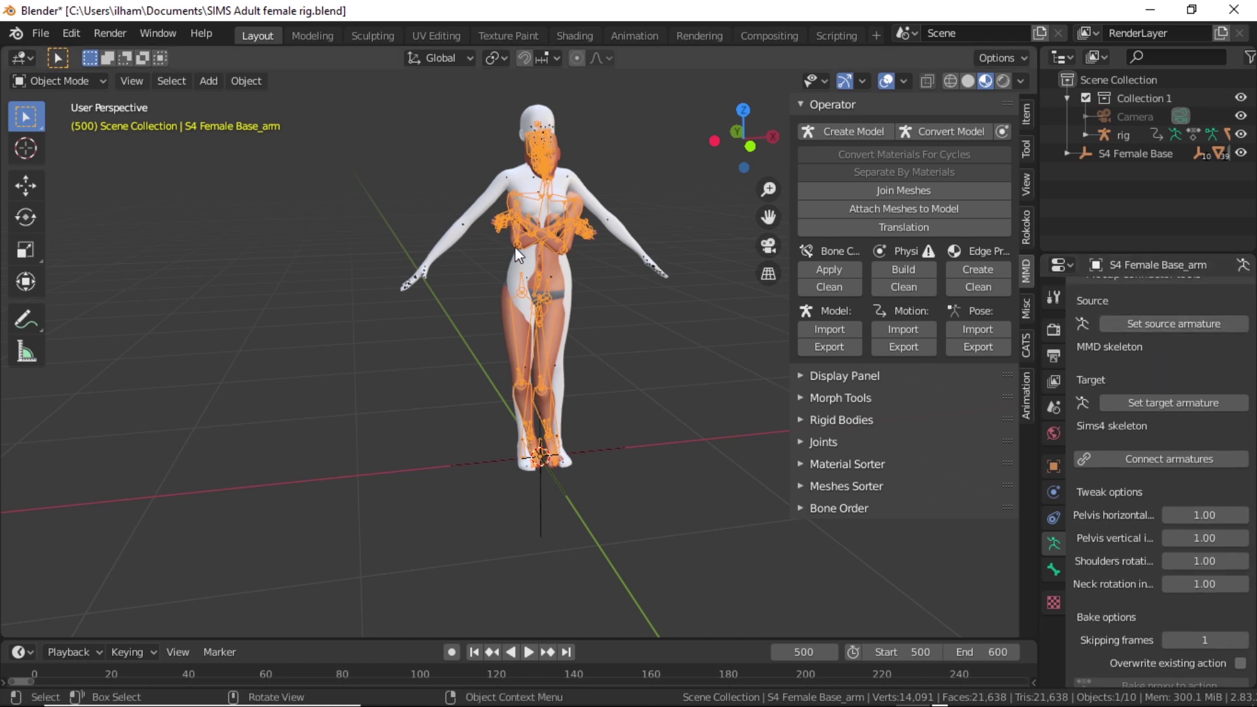
pyautogui.click(1140, 324)
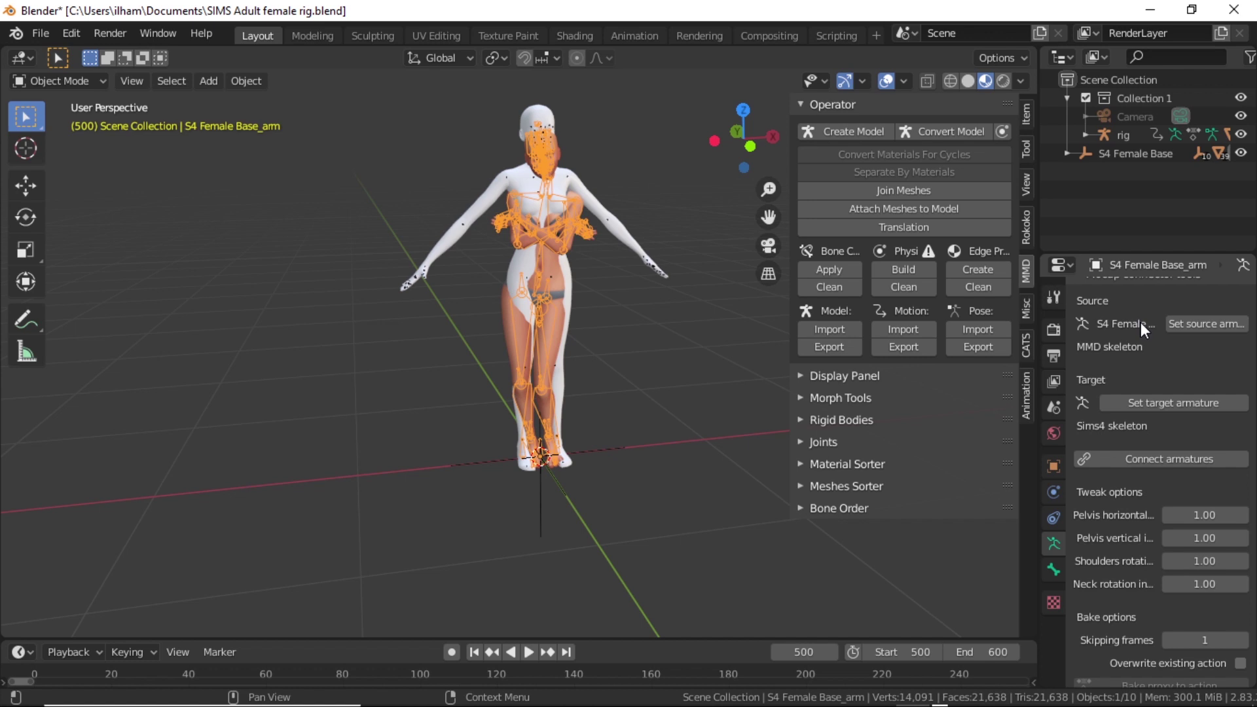
pyautogui.click(508, 185)
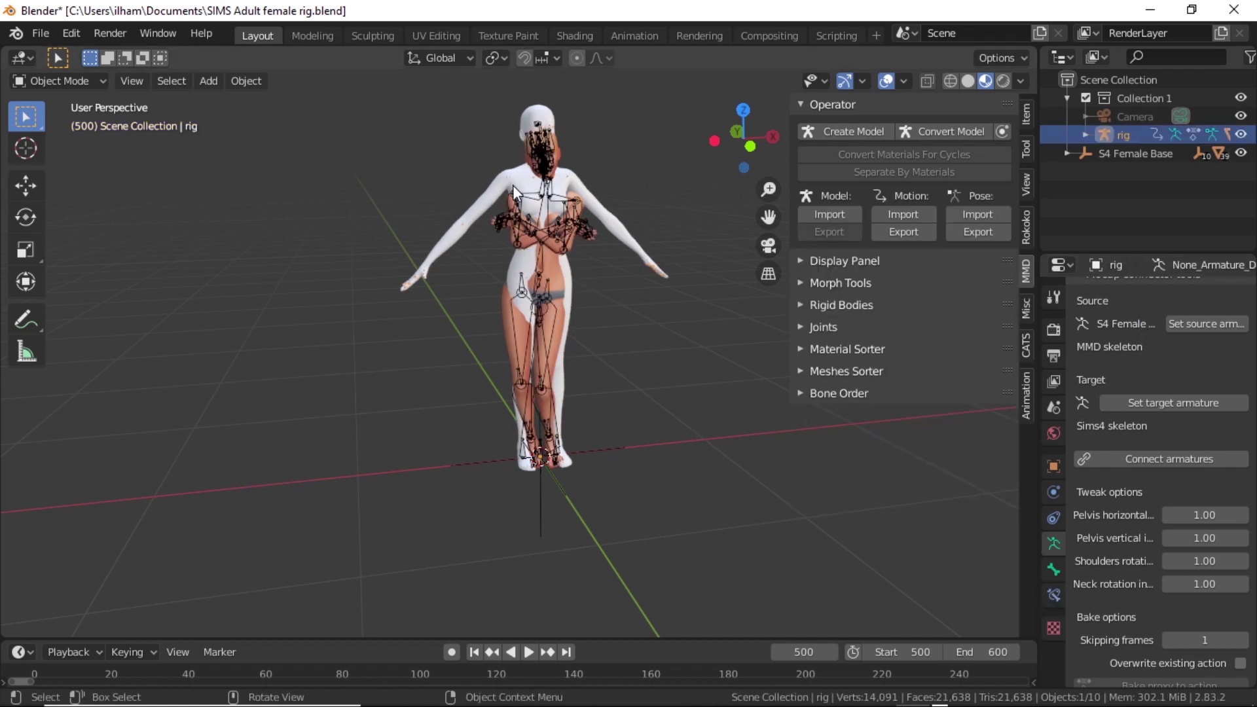
pyautogui.click(1193, 403)
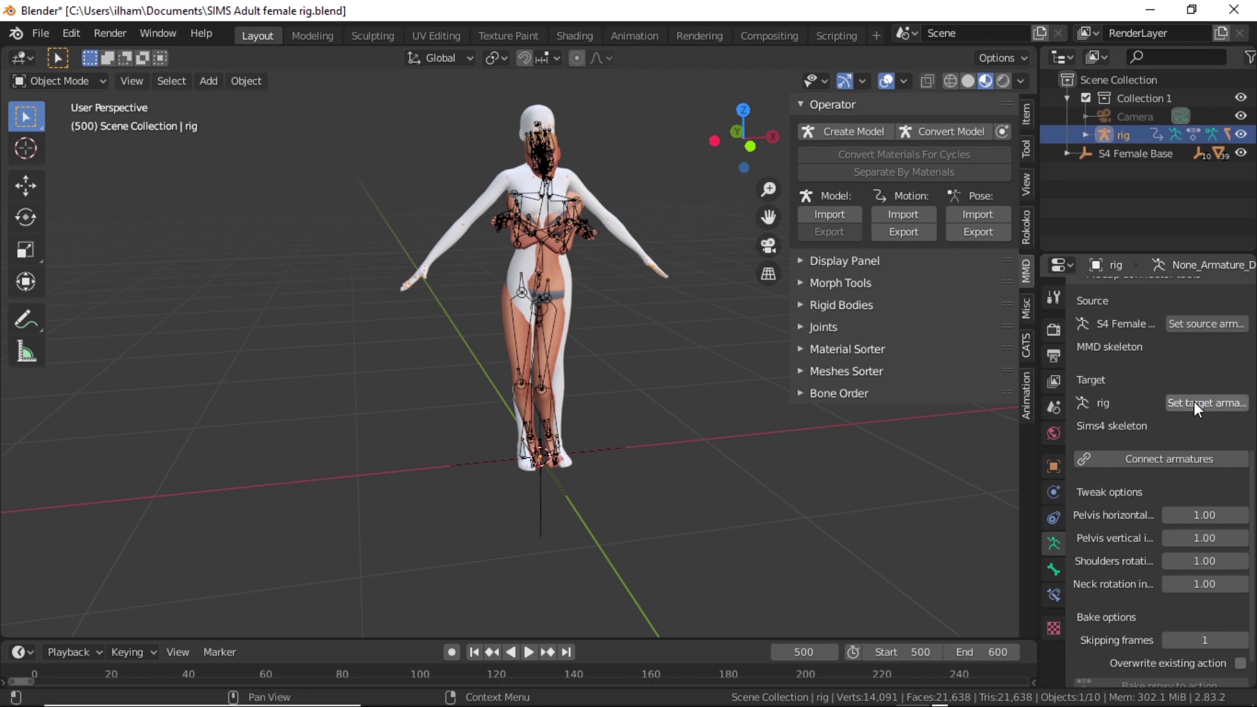
# Expand S4 Female Base in the Outliner and toggle it and S4 Female Base_arm hidden and visible
pyautogui.click(1069, 154)
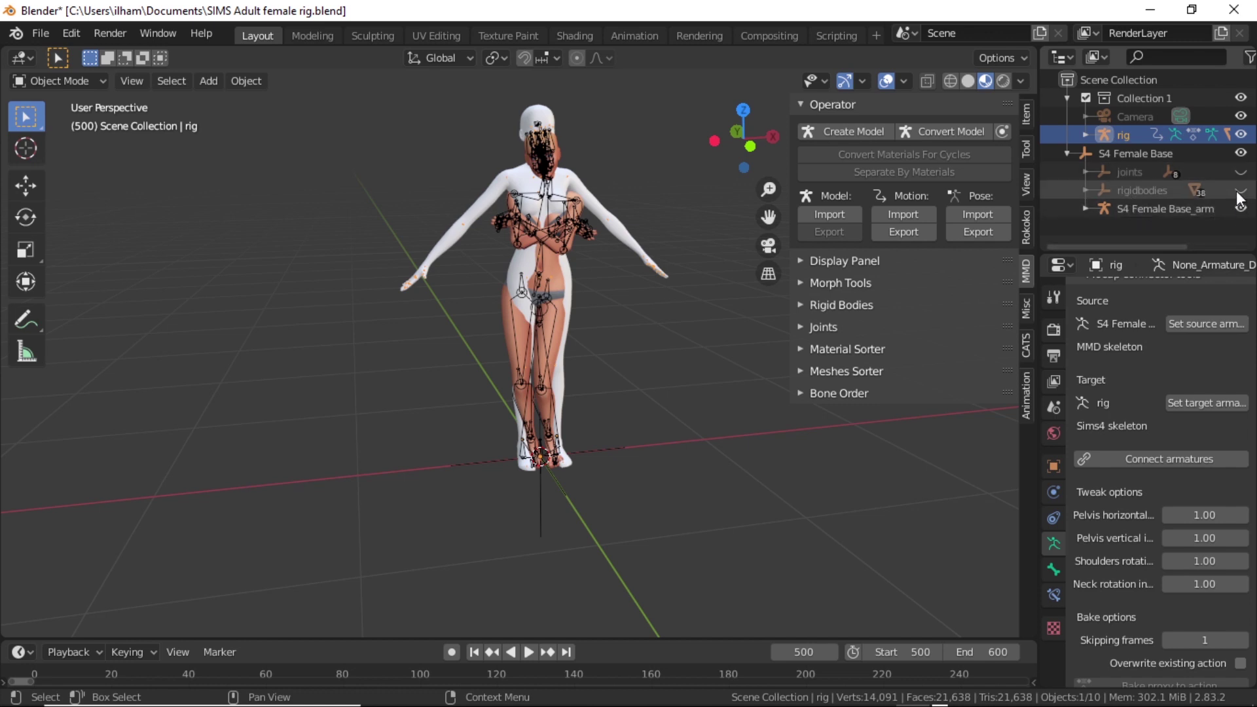
pyautogui.click(1240, 155)
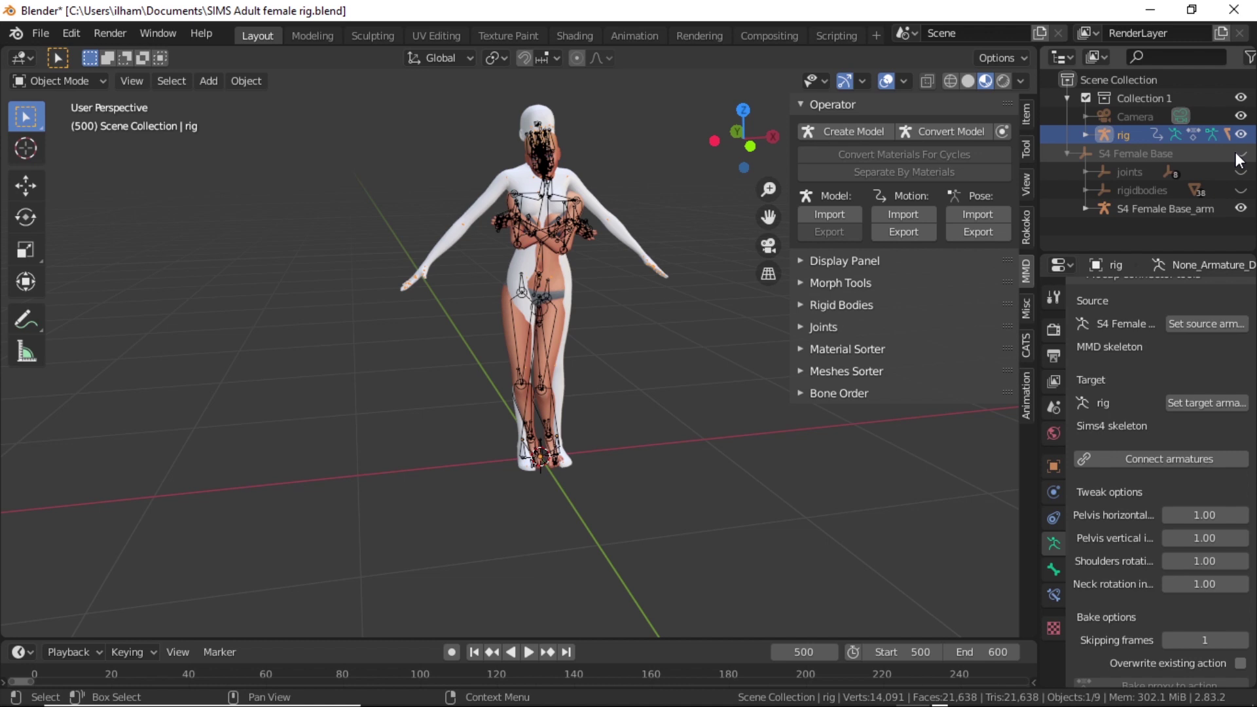
pyautogui.click(1241, 154)
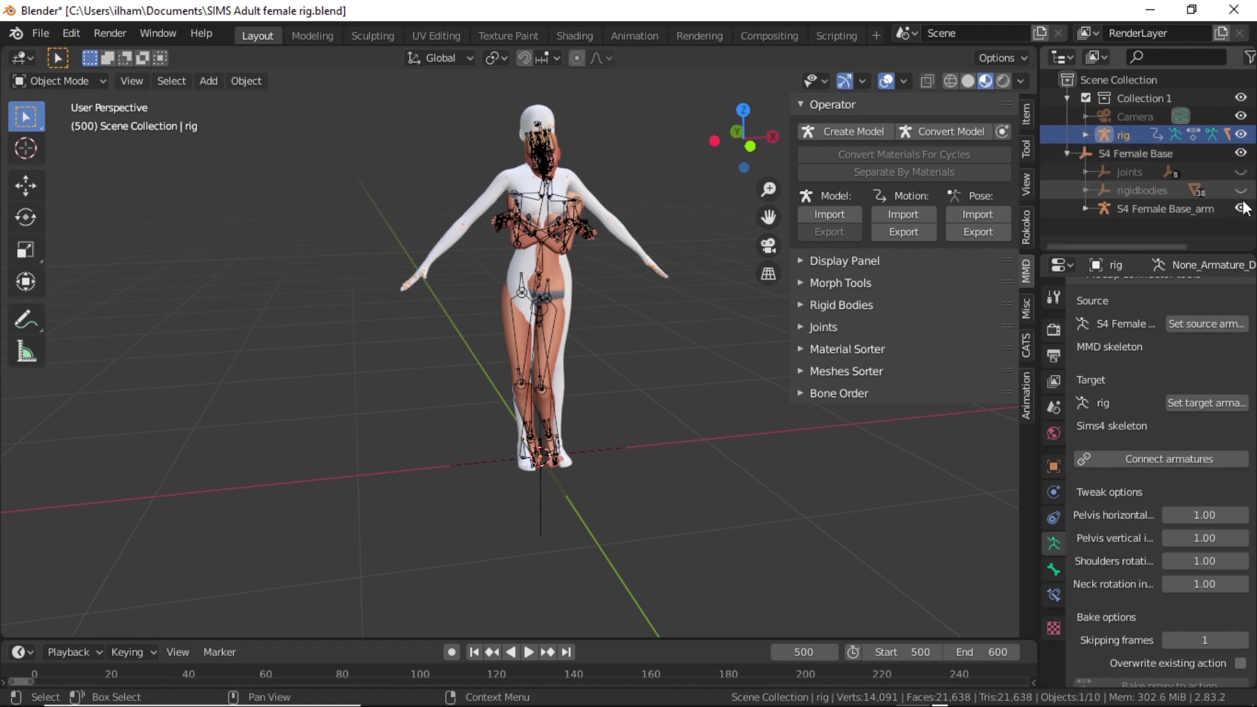
pyautogui.click(1242, 208)
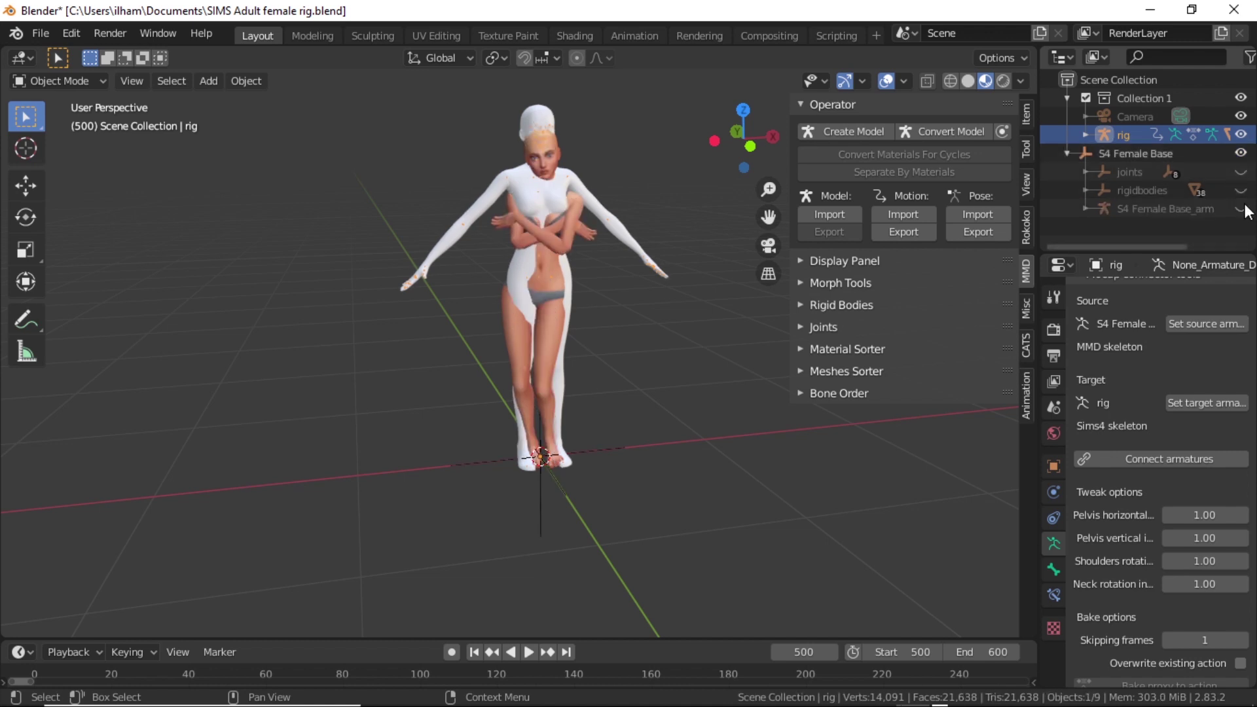
pyautogui.click(1241, 208)
pyautogui.click(1242, 209)
pyautogui.click(1242, 208)
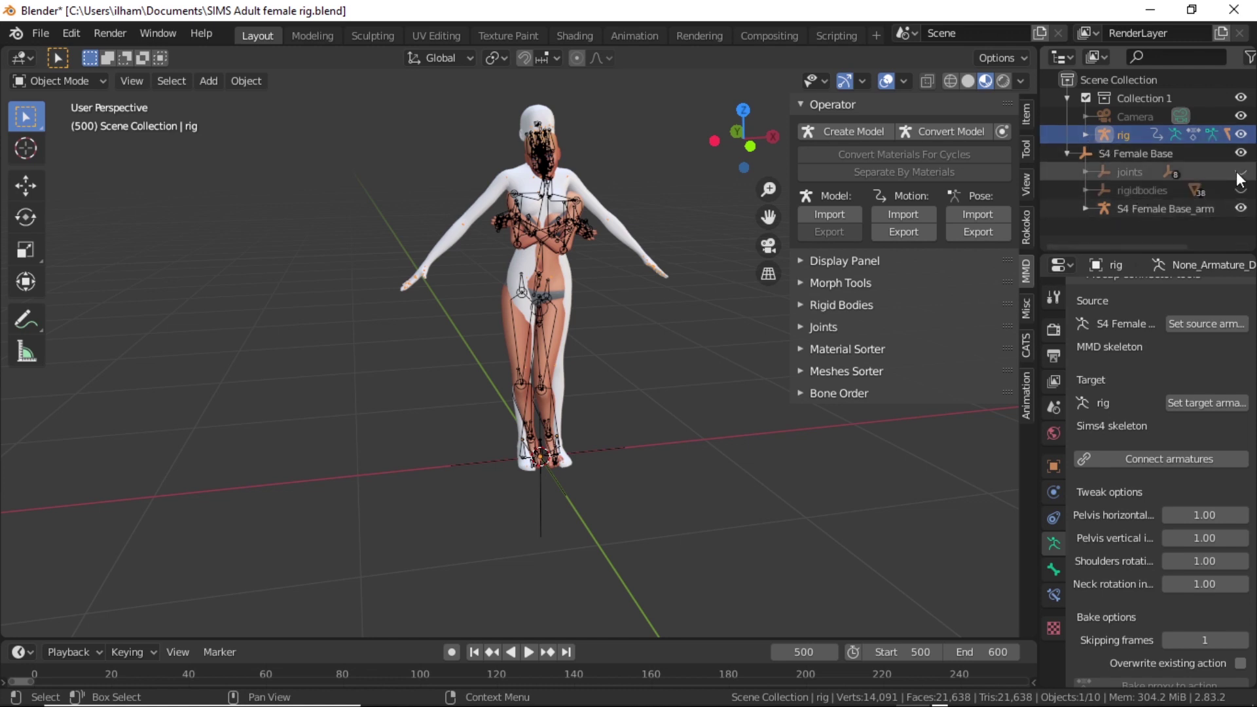
# Select the S4 Female Base_arm armature and connect it to the Sims rig
pyautogui.click(558, 289)
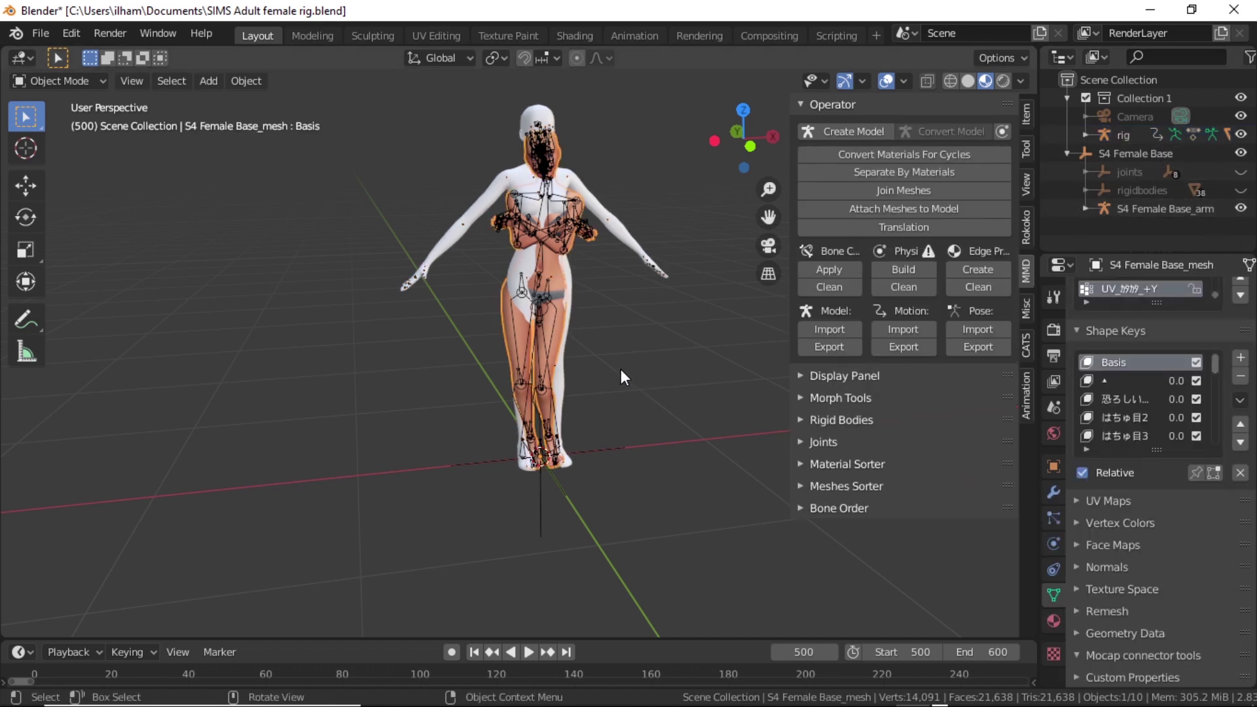
pyautogui.click(621, 293)
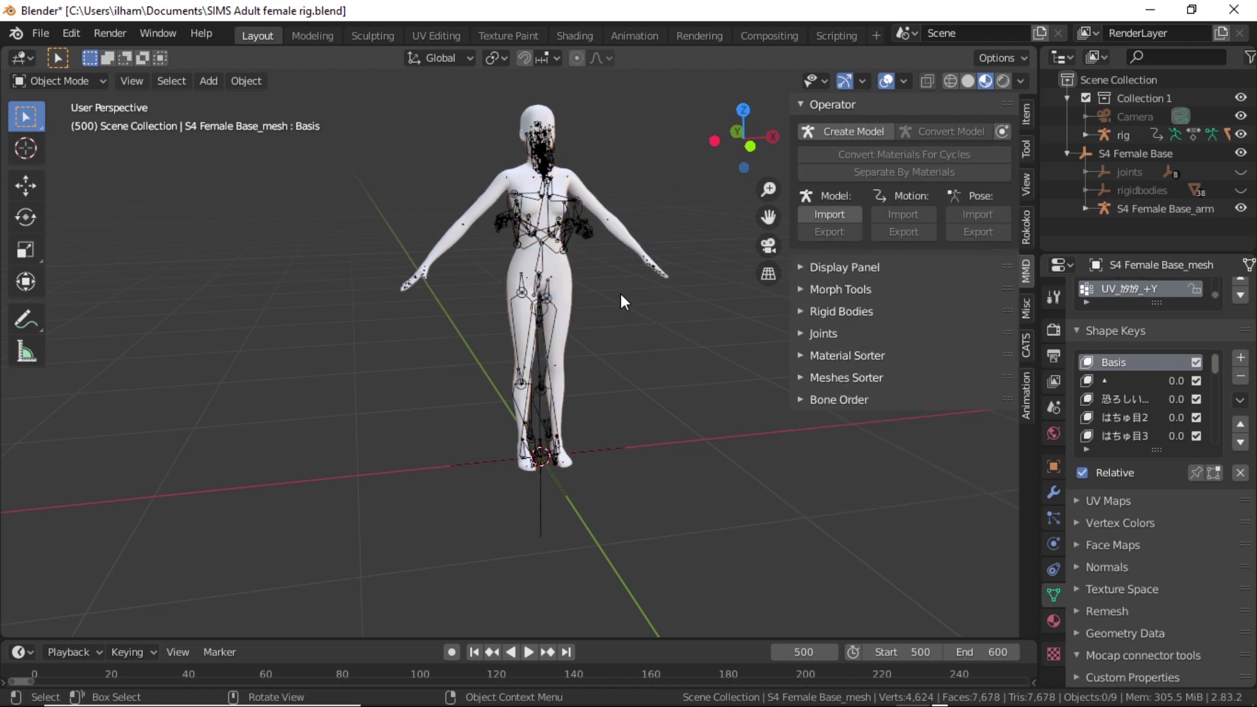
pyautogui.click(556, 248)
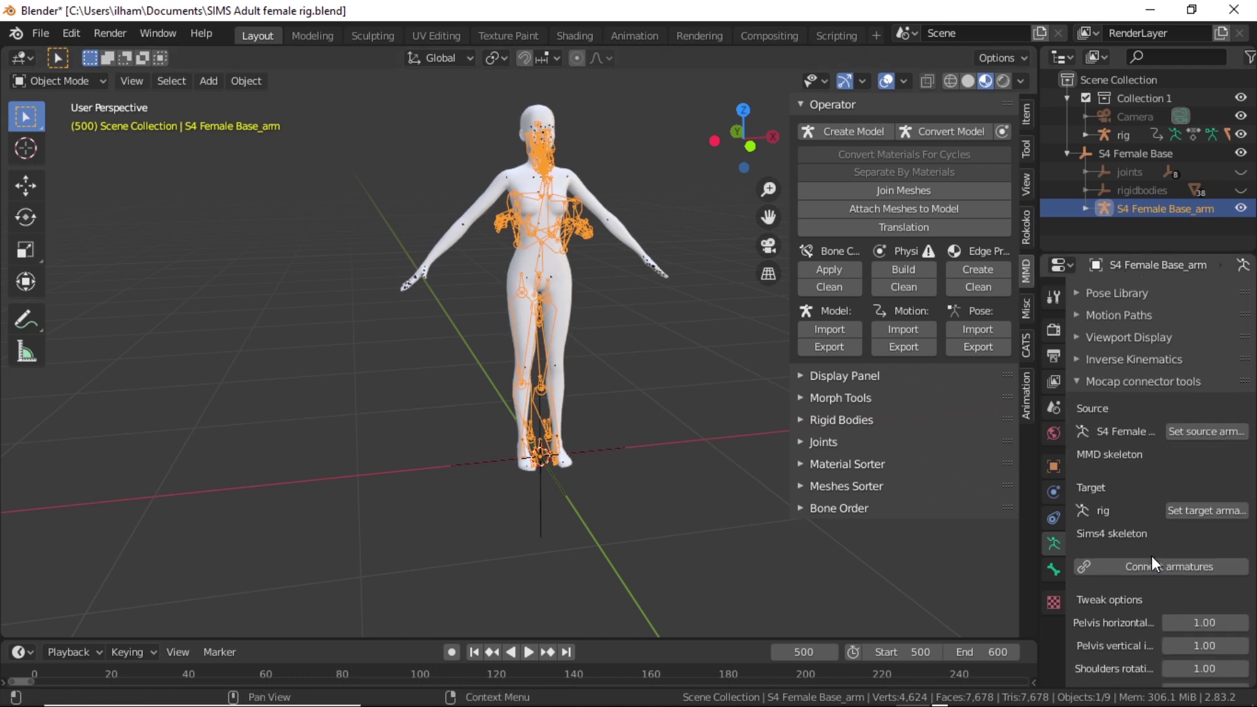
pyautogui.scroll(-3, 1152, 556)
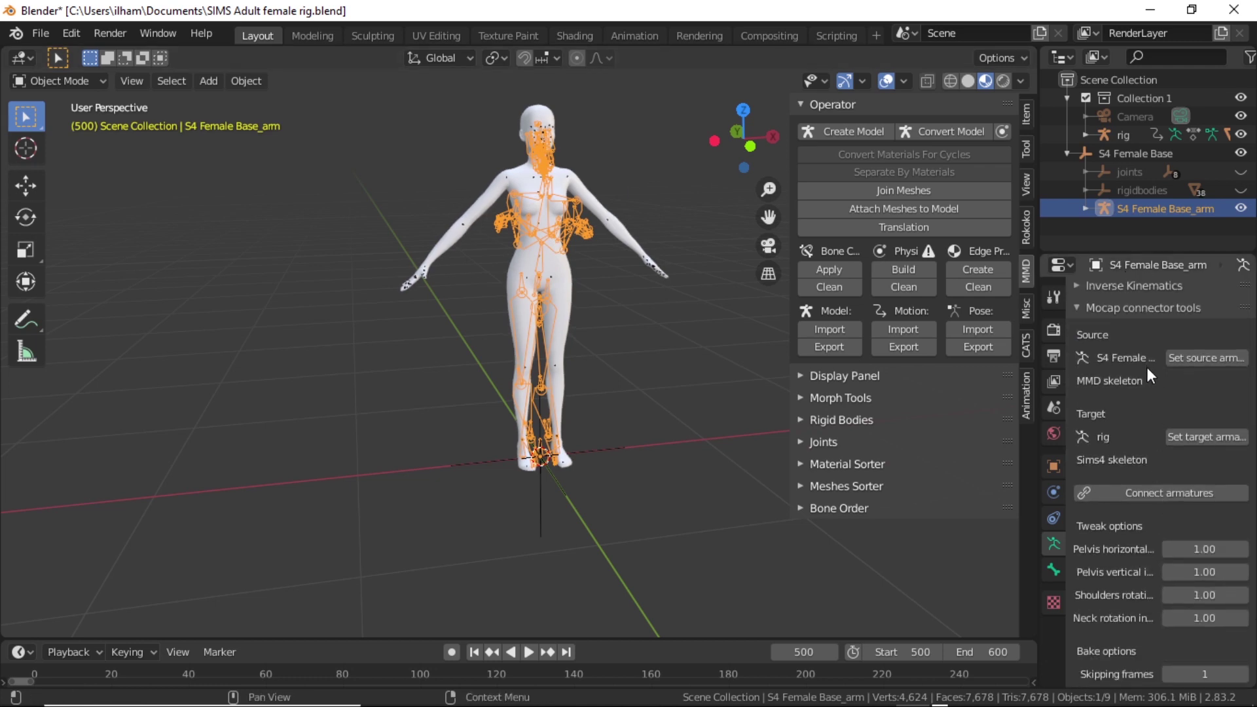
pyautogui.click(1170, 494)
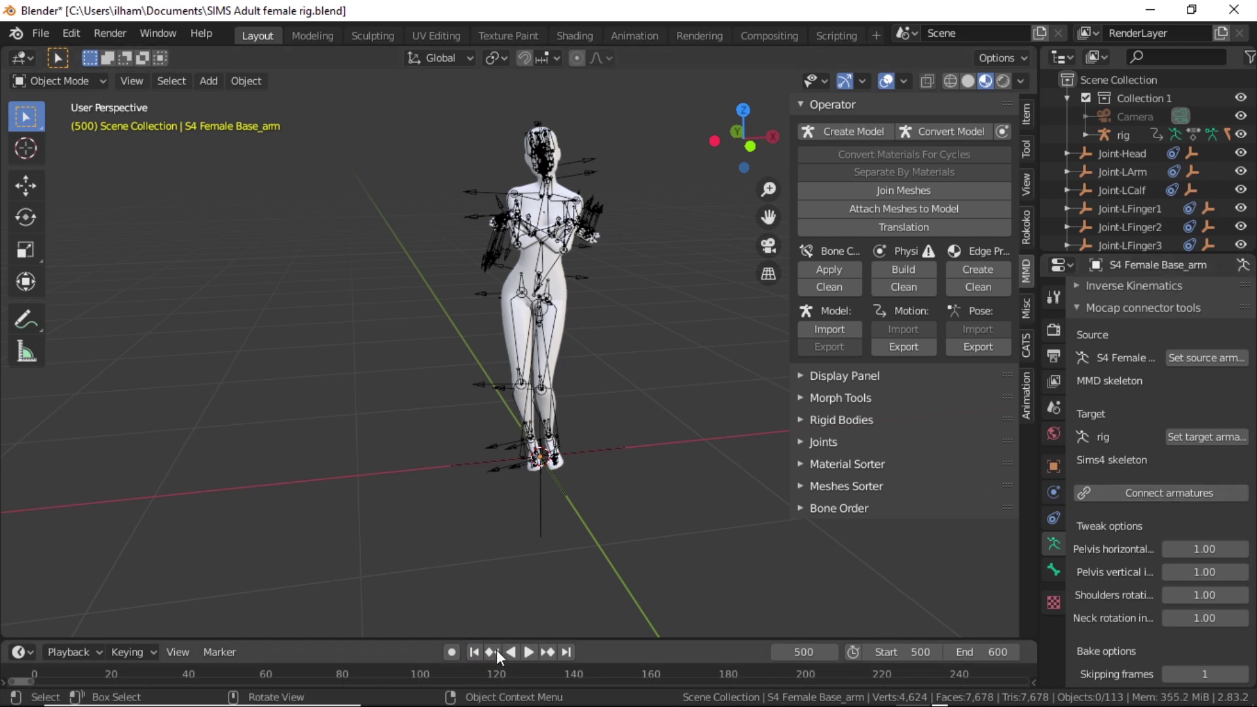
# Preview the transferred dance, rewind to frame 500, and bake it into an action
pyautogui.click(528, 652)
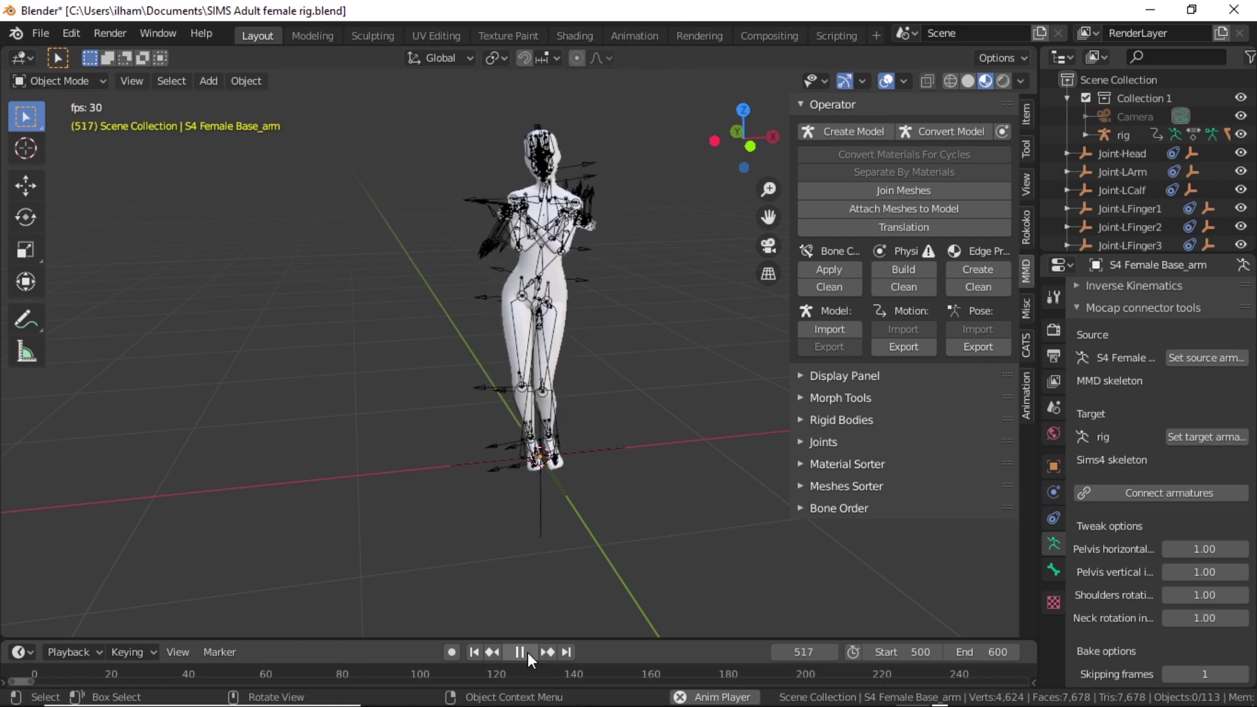
pyautogui.click(528, 652)
pyautogui.click(477, 655)
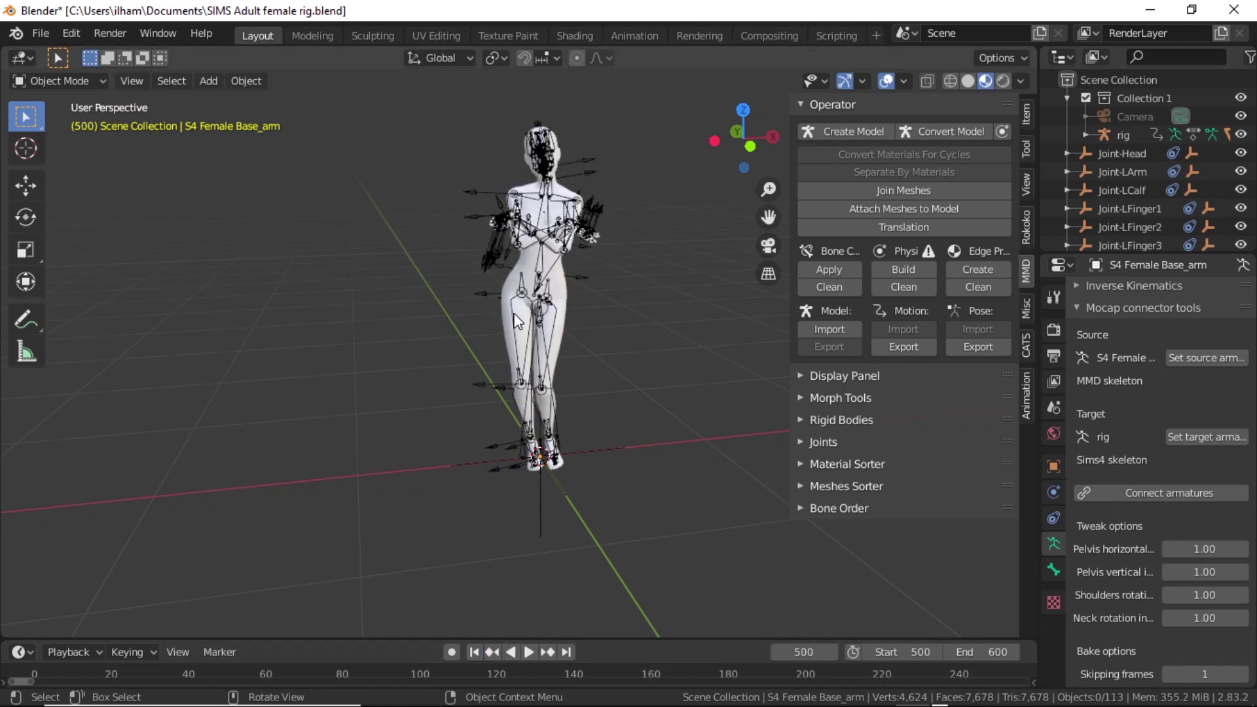
pyautogui.scroll(-3, 1184, 579)
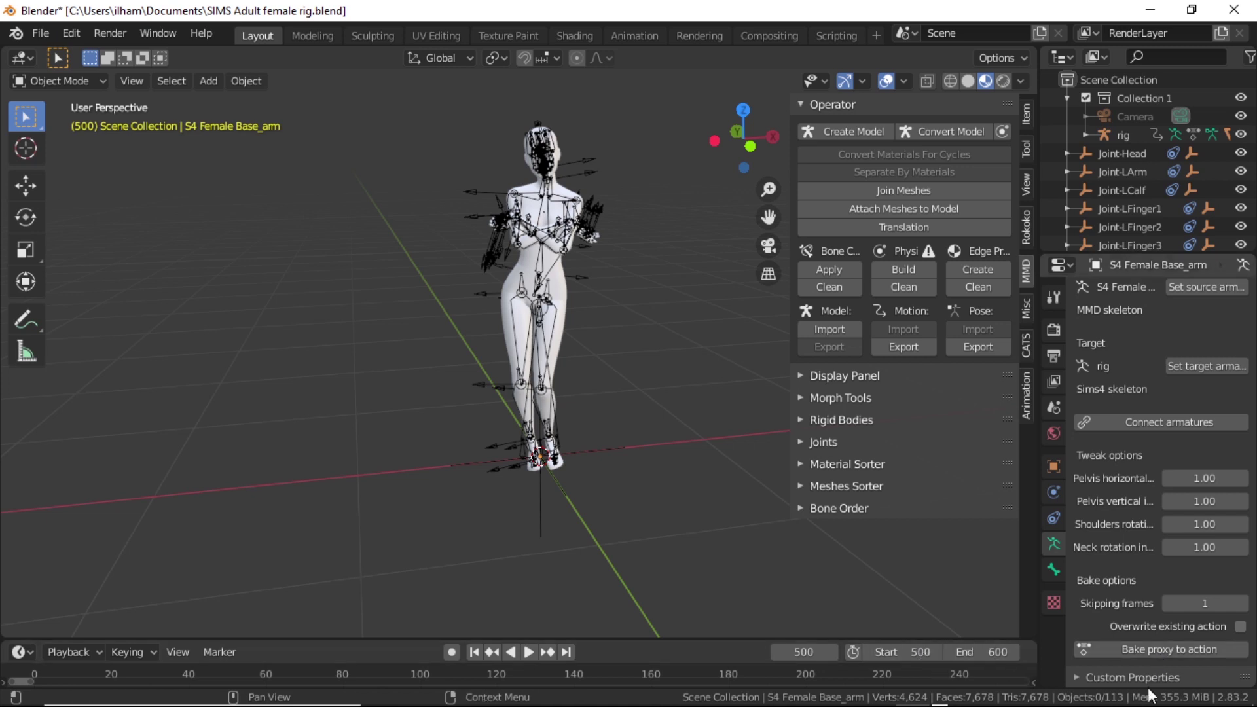
pyautogui.click(1173, 651)
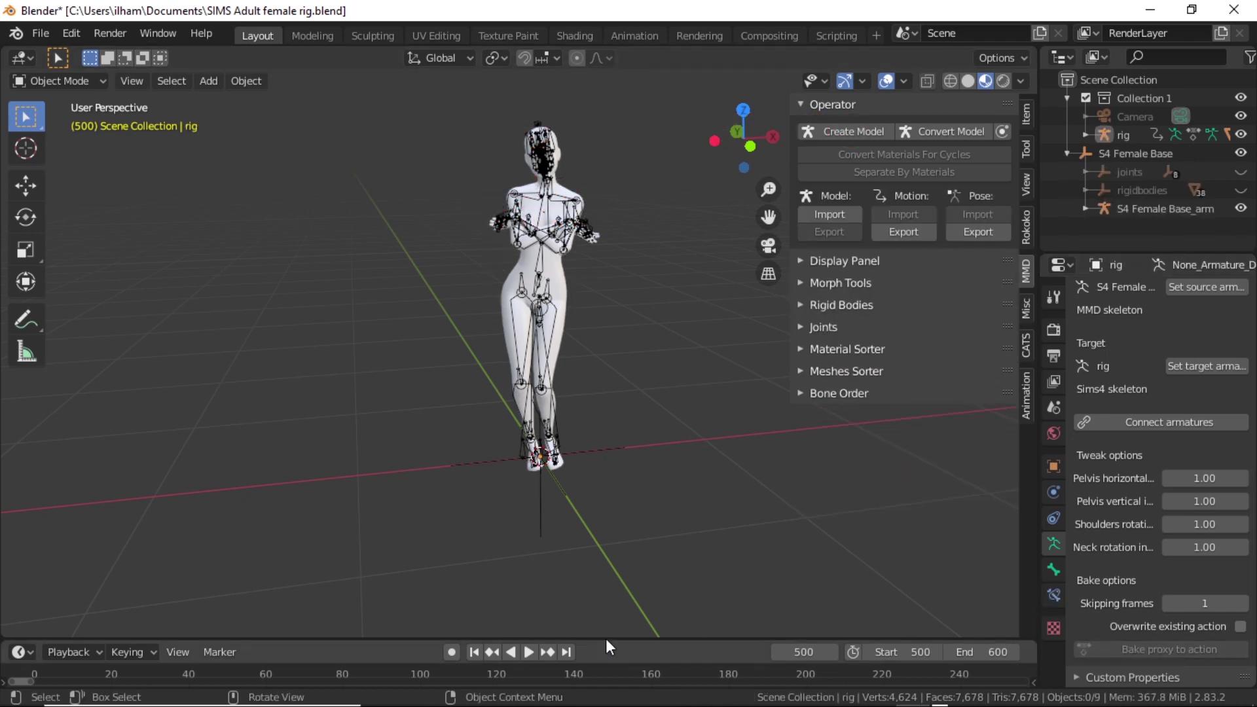
# Select S4 Female Base in the Outliner and collapse then re-expand its children
pyautogui.click(1126, 156)
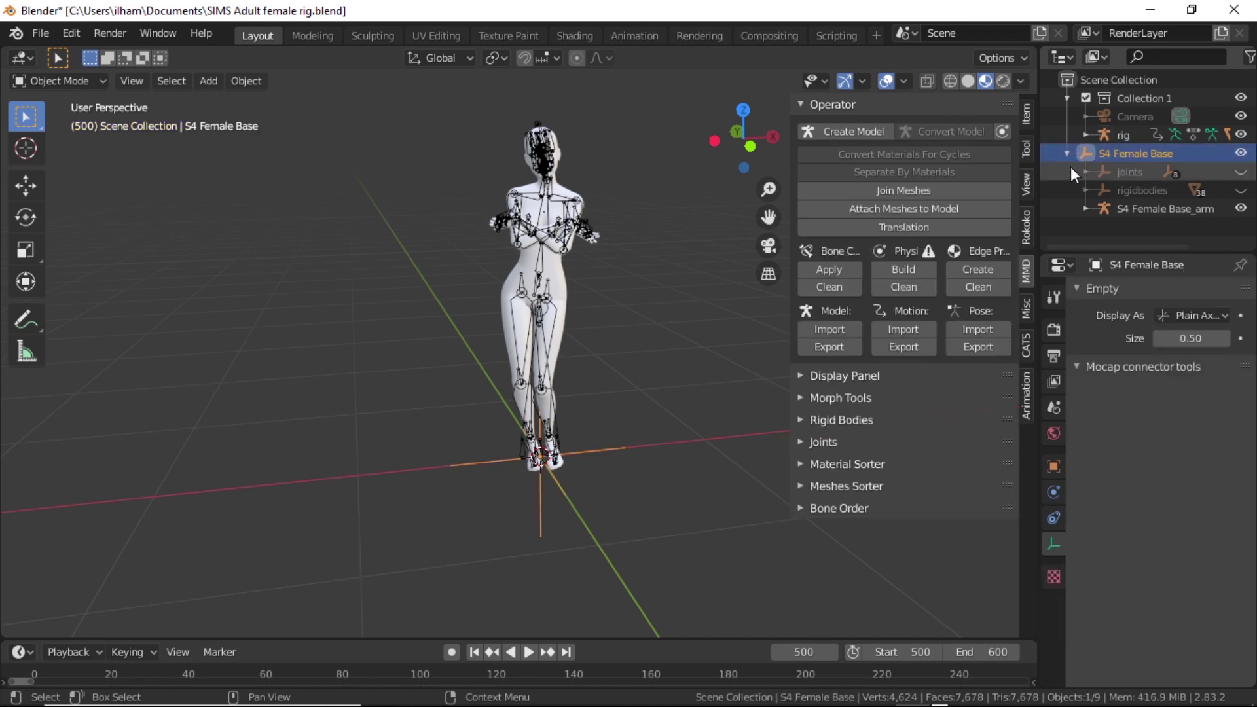
pyautogui.click(1067, 154)
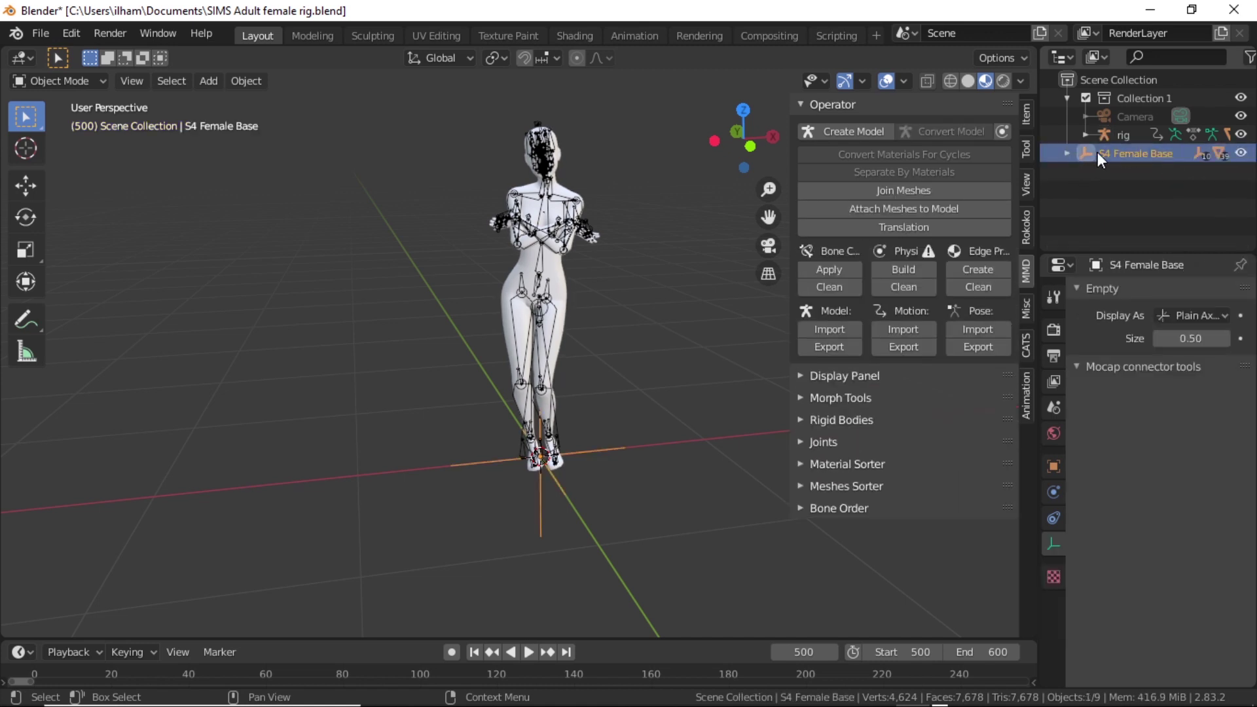
pyautogui.click(1068, 155)
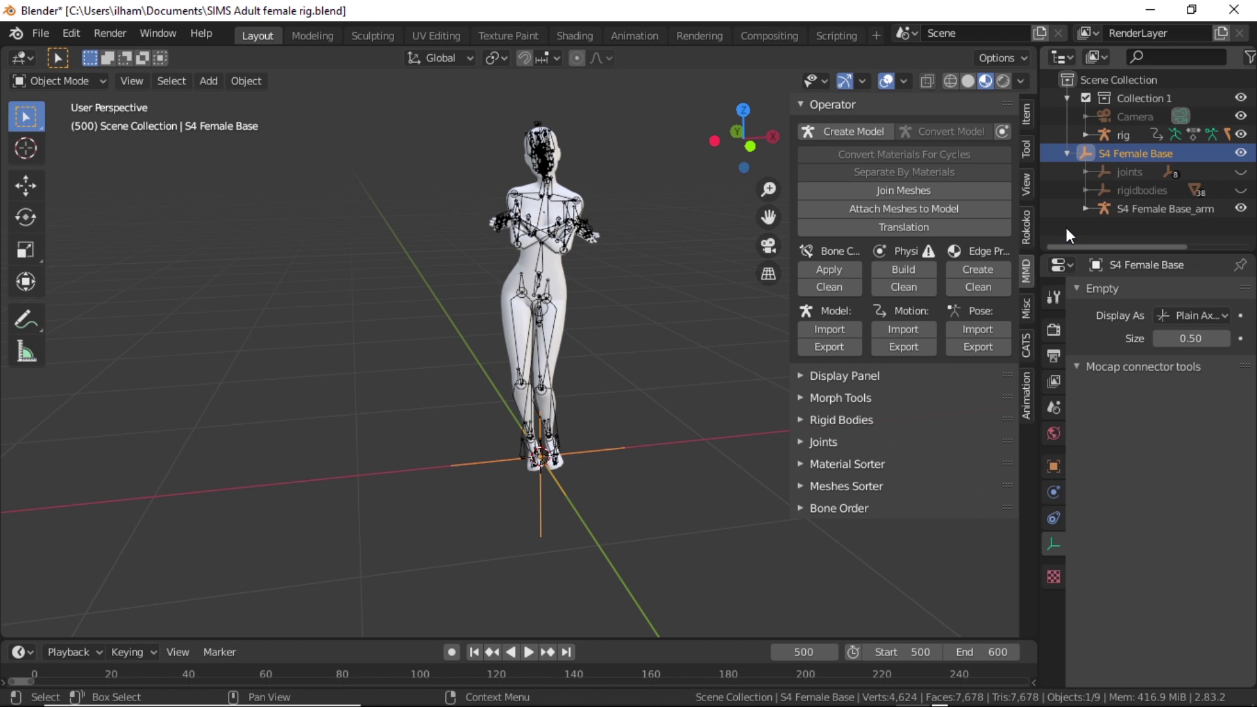
pyautogui.moveTo(1066, 227); pyautogui.dragTo(1124, 175)
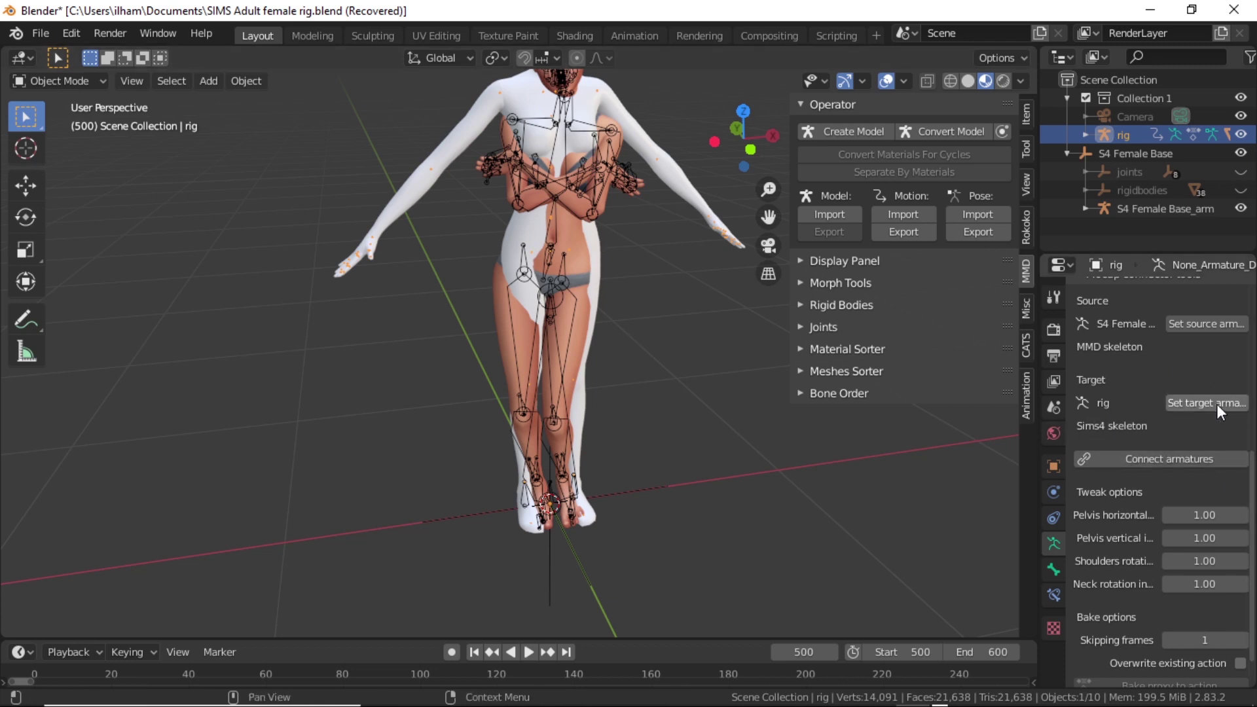
# Connect the MMD skeleton to the Sims rig and view it at a three-quarter angle
pyautogui.click(1183, 459)
pyautogui.scroll(-2, 577, 380)
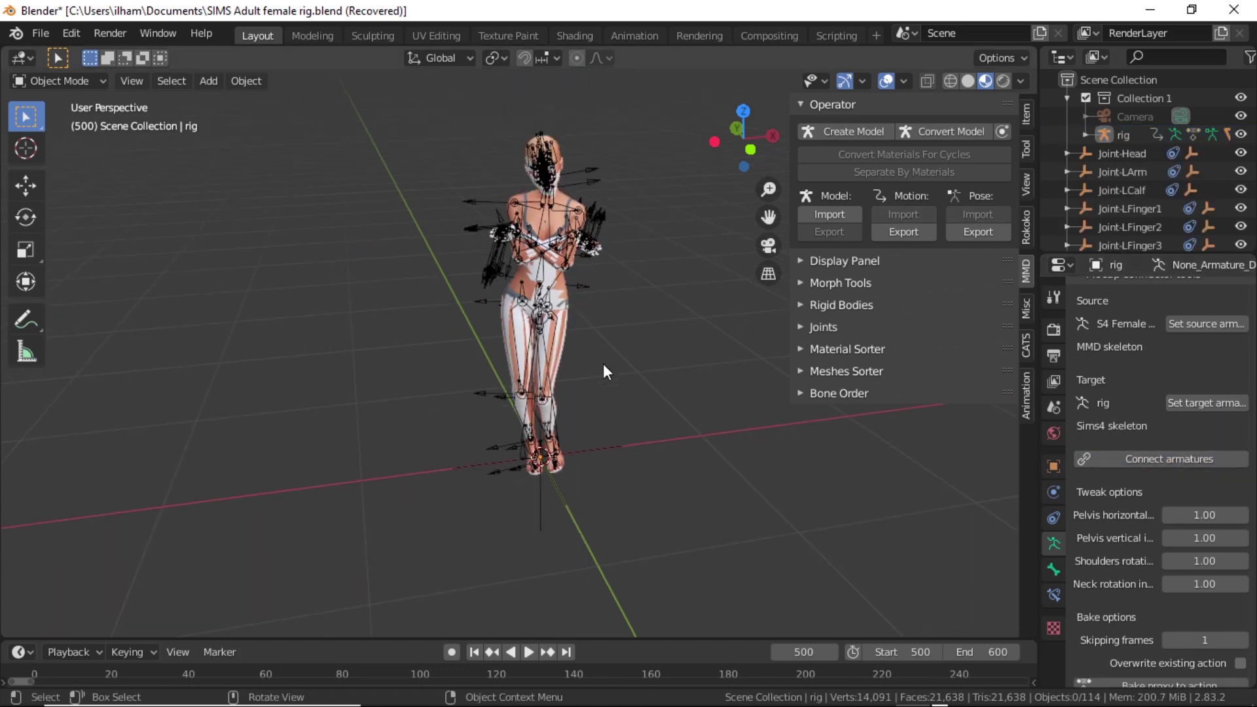
pyautogui.scroll(3, 604, 353)
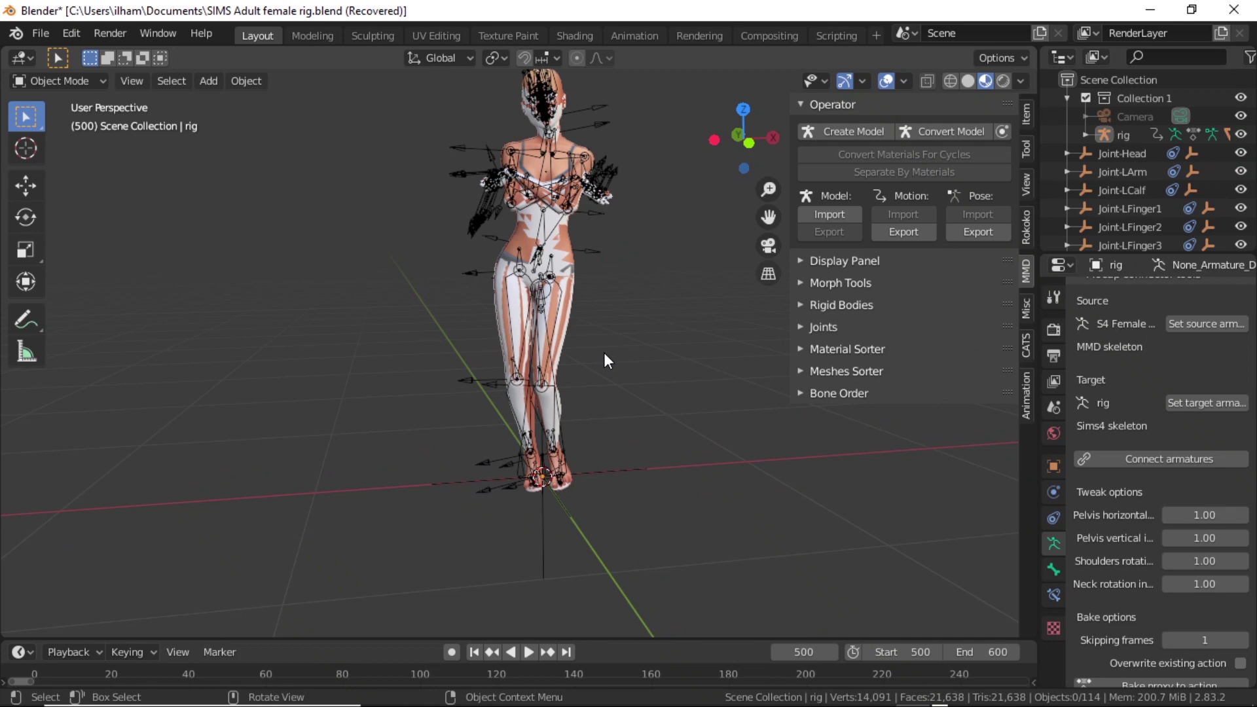
pyautogui.scroll(-3, 603, 352)
pyautogui.scroll(3, 603, 335)
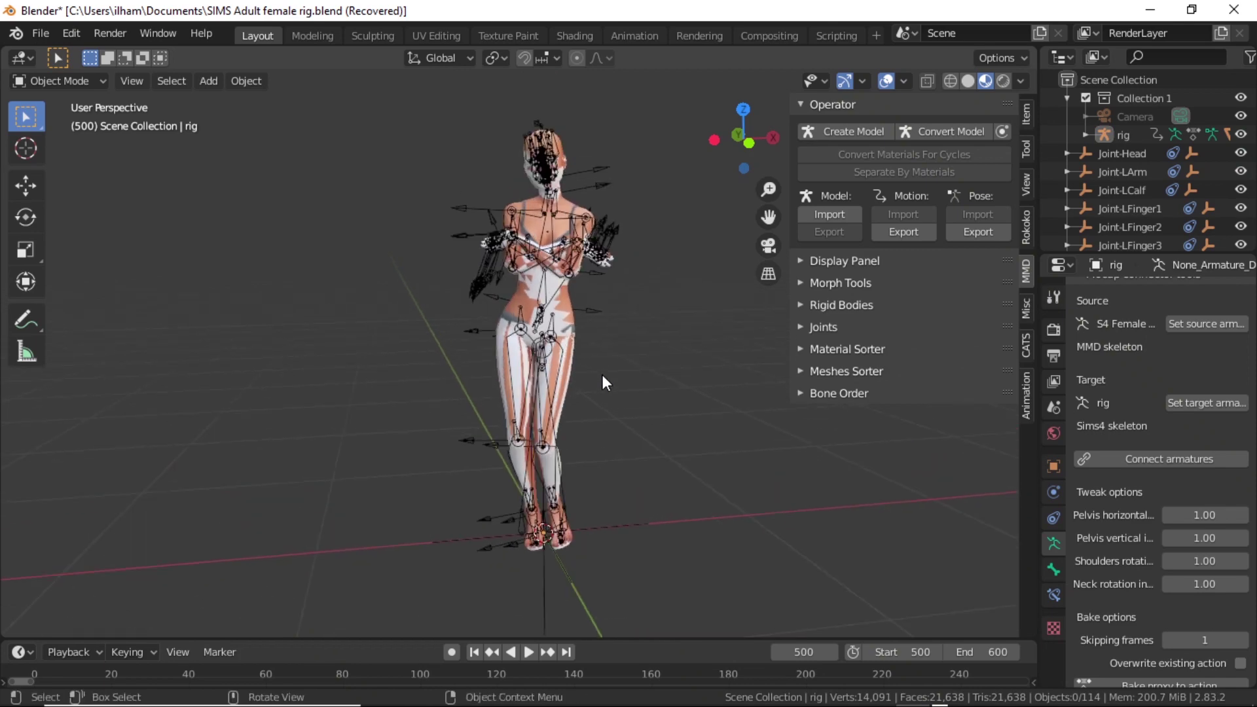
pyautogui.moveTo(602, 368); pyautogui.dragTo(658, 345, button='middle')
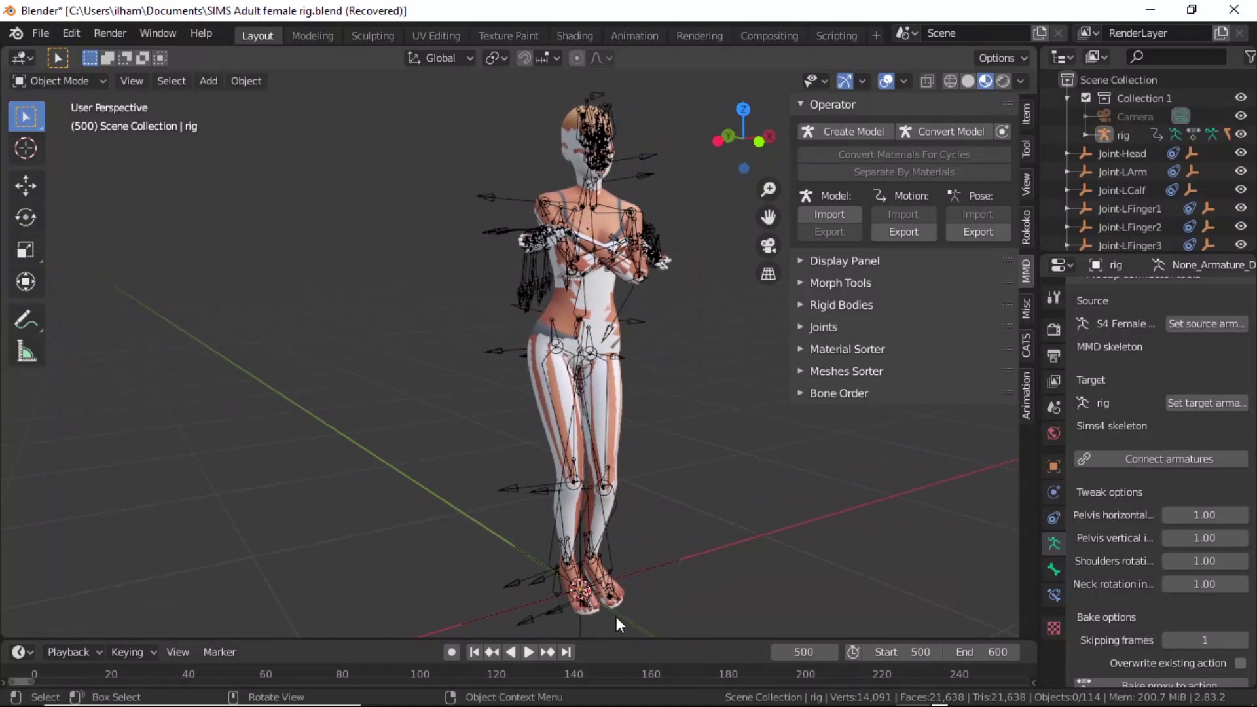
# Play the retargeted dance, rewind to frame 500, and bake it into an action
pyautogui.click(529, 653)
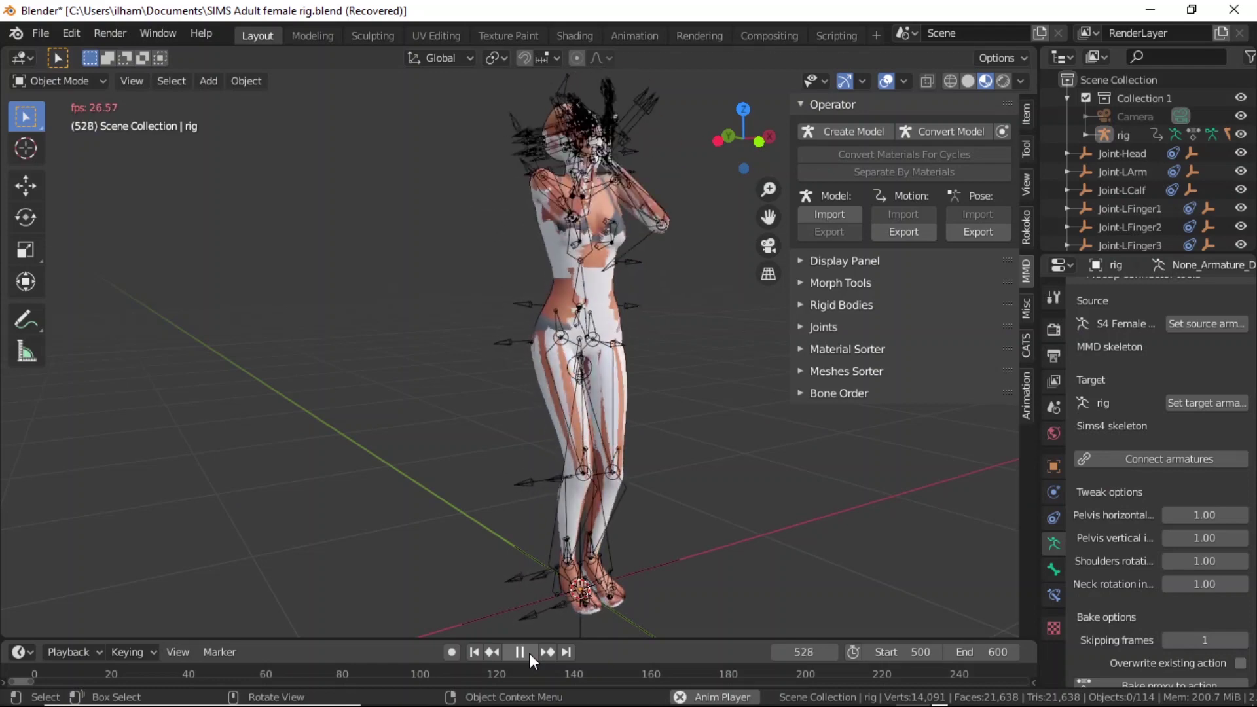
pyautogui.click(528, 653)
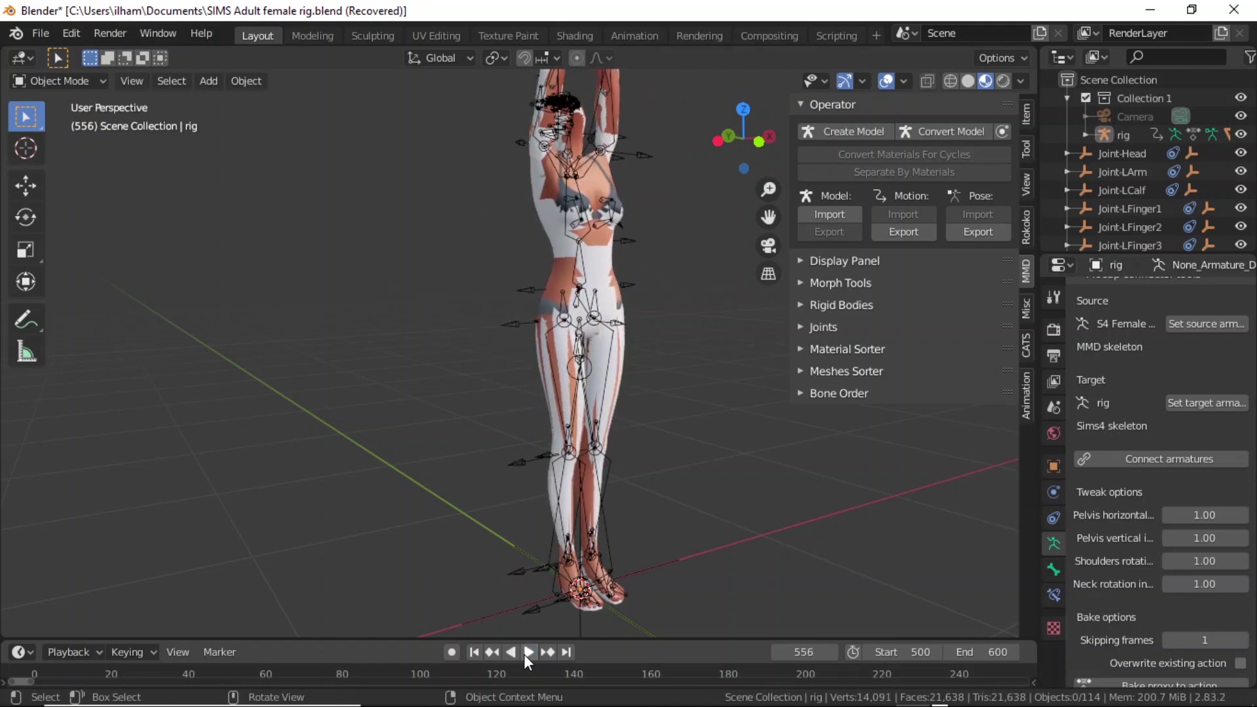
pyautogui.click(476, 653)
pyautogui.scroll(-1, 1184, 595)
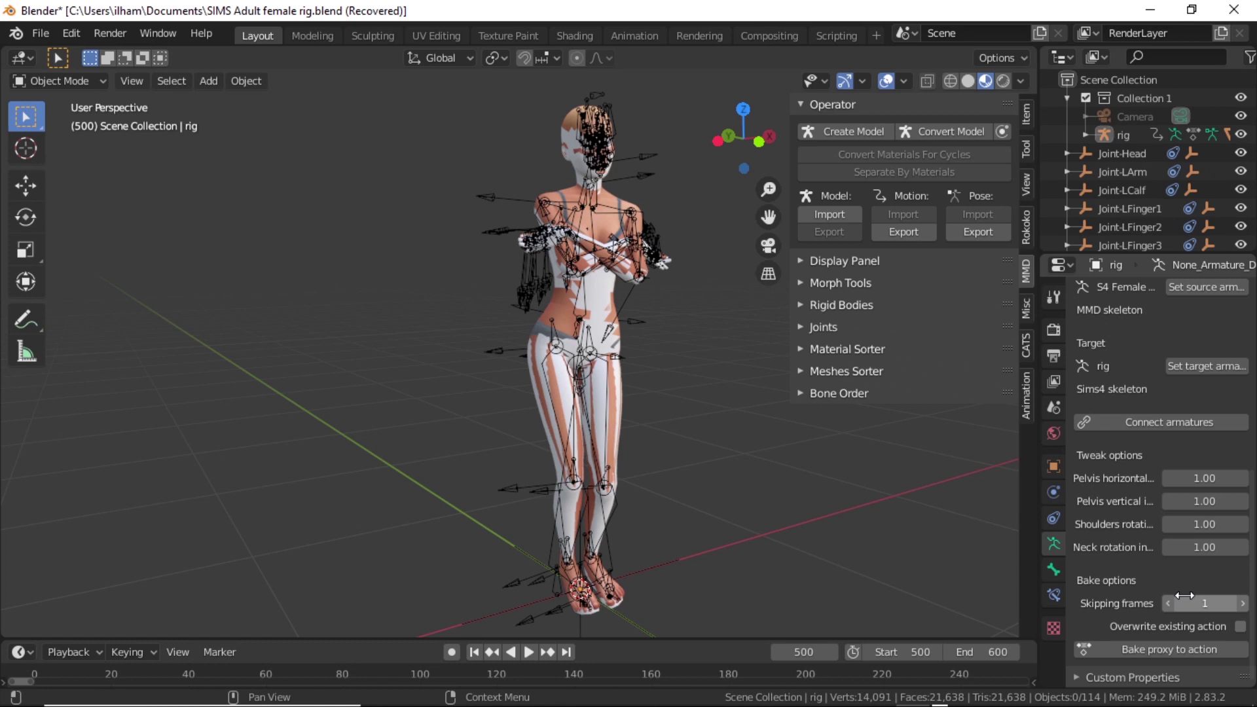
pyautogui.click(1166, 650)
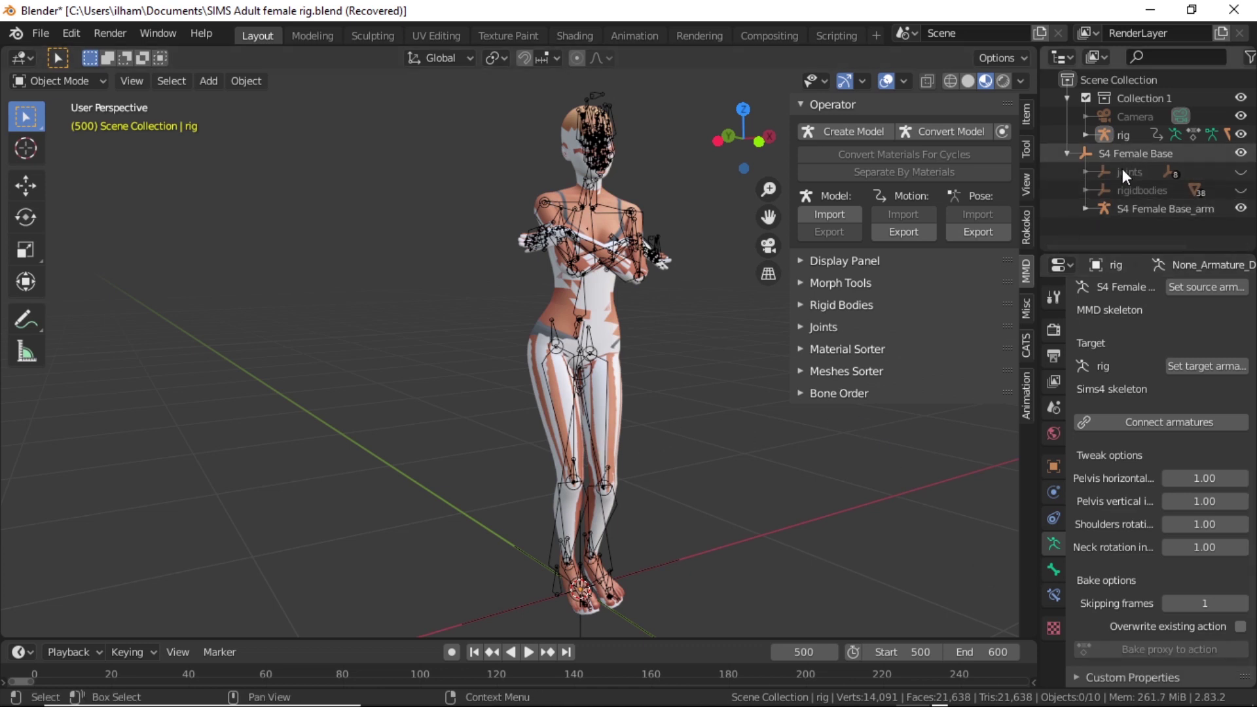
# Delete the S4 Female Base armature objects and the S4 Female Base_mesh skin
pyautogui.moveTo(1069, 220); pyautogui.dragTo(1138, 195)
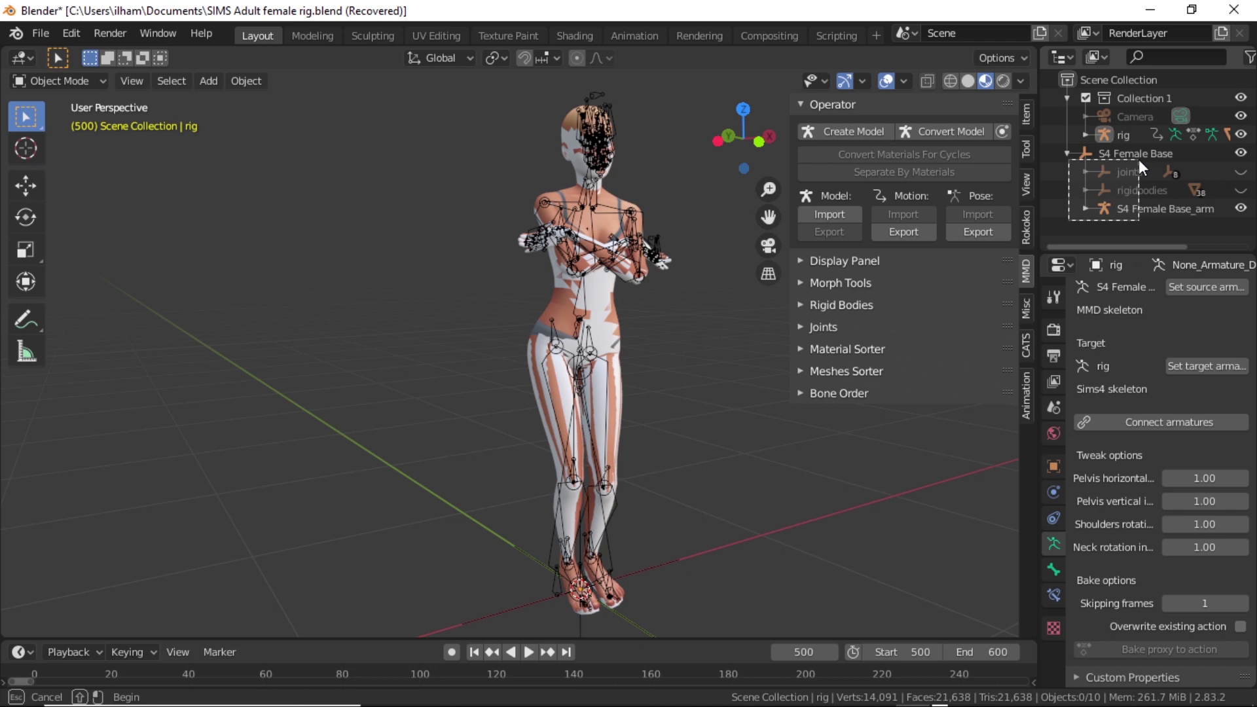
pyautogui.moveTo(1139, 159); pyautogui.dragTo(1140, 148)
pyautogui.rightClick(1134, 155)
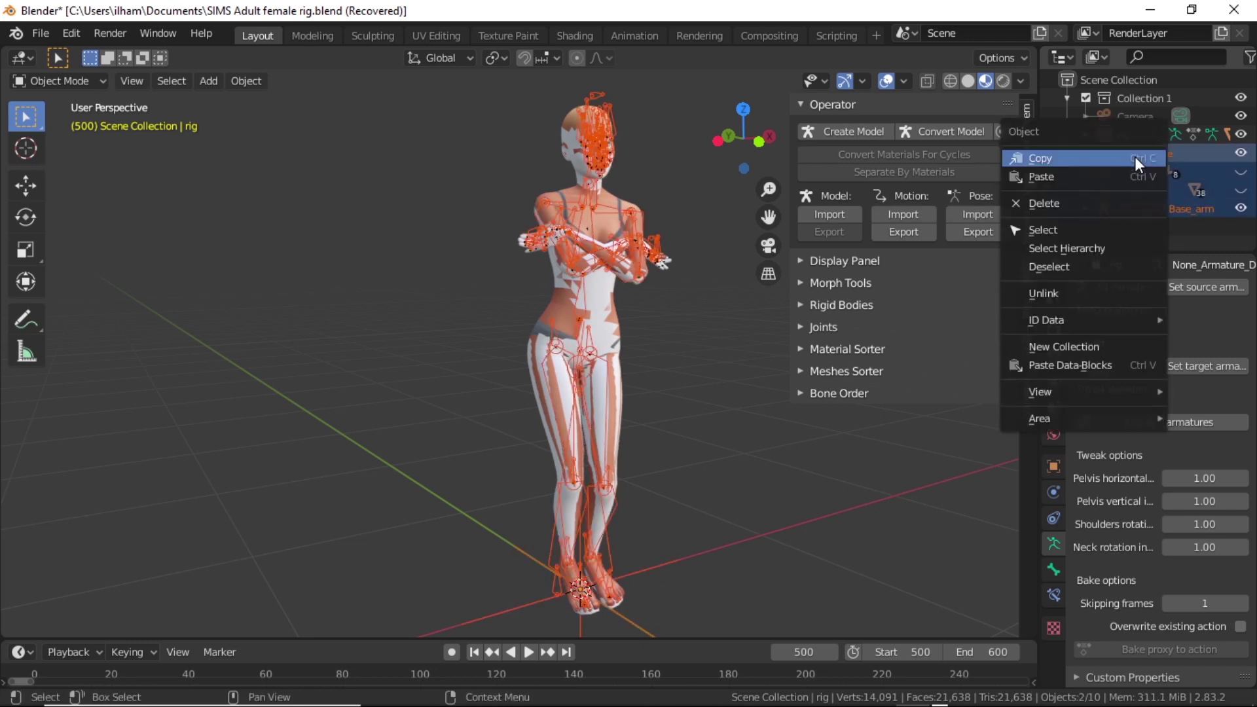
pyautogui.click(1131, 203)
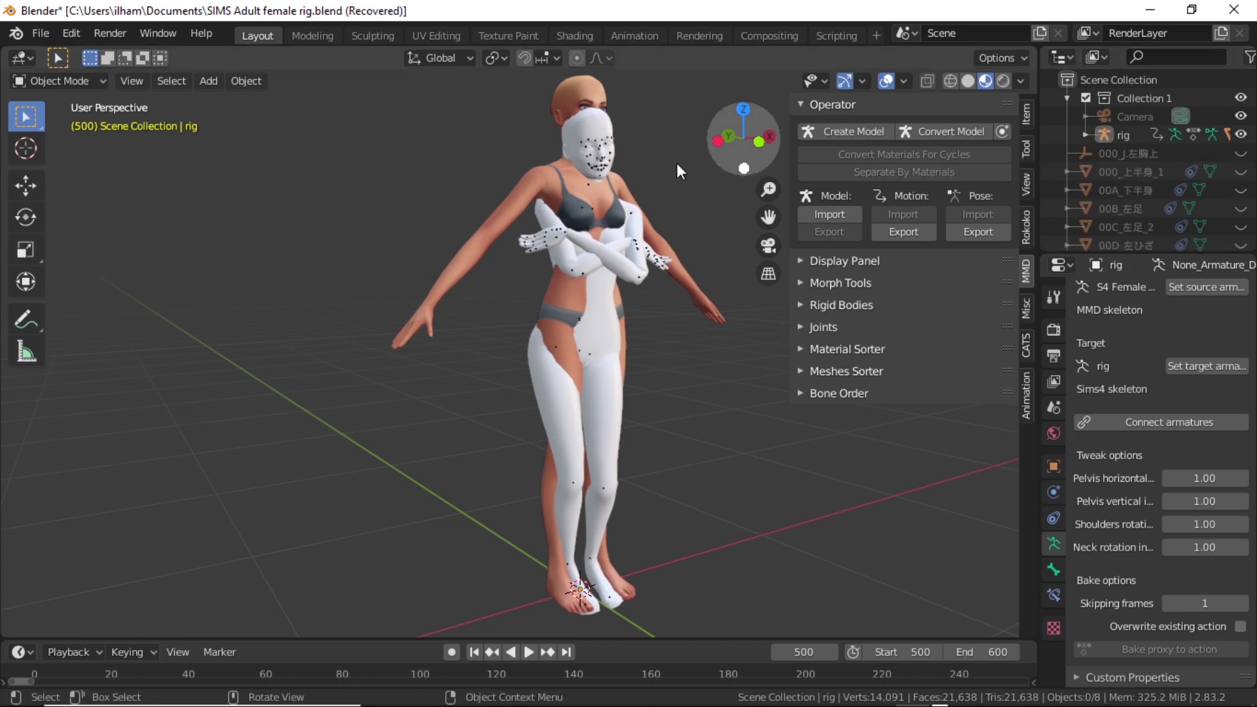
pyautogui.click(547, 180)
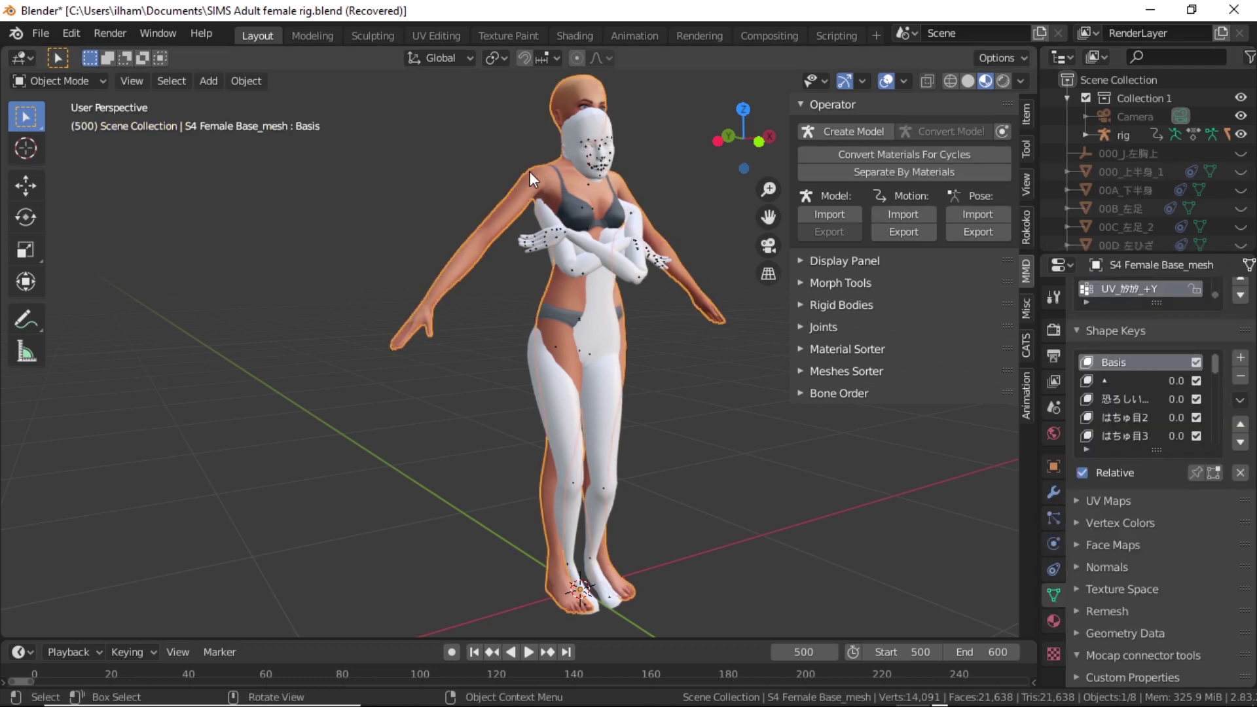
pyautogui.rightClick(530, 173)
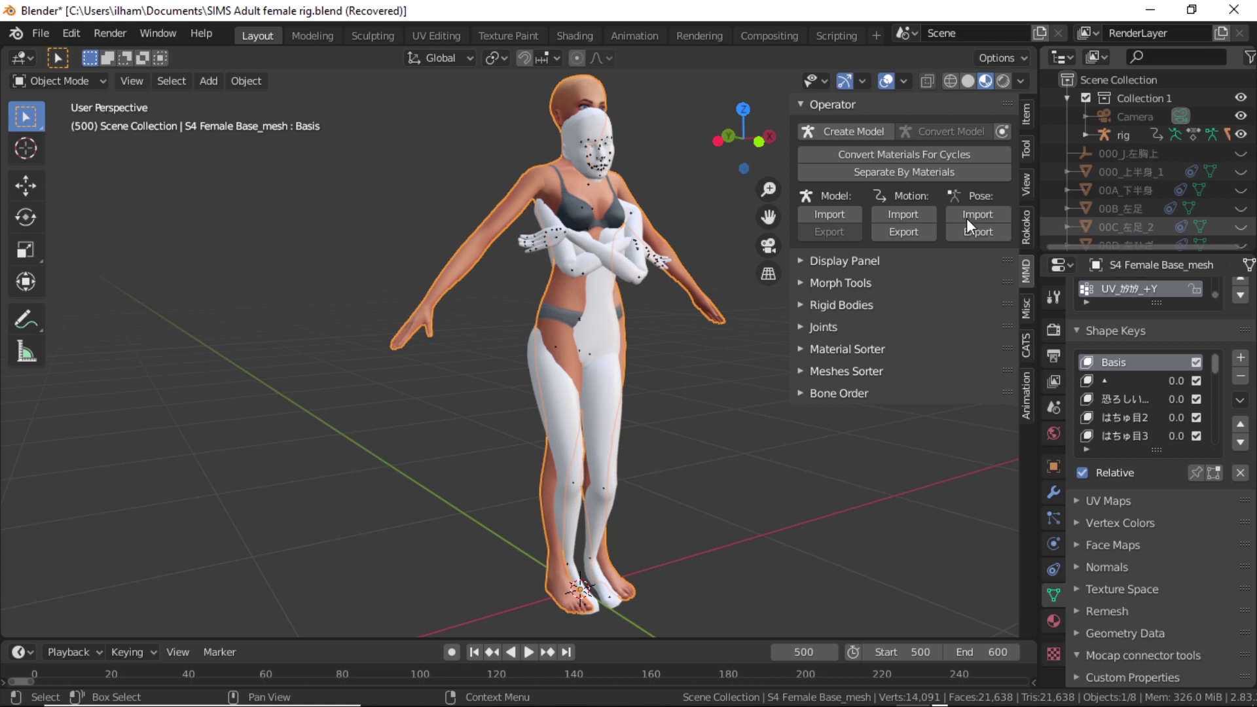
pyautogui.press('Delete')
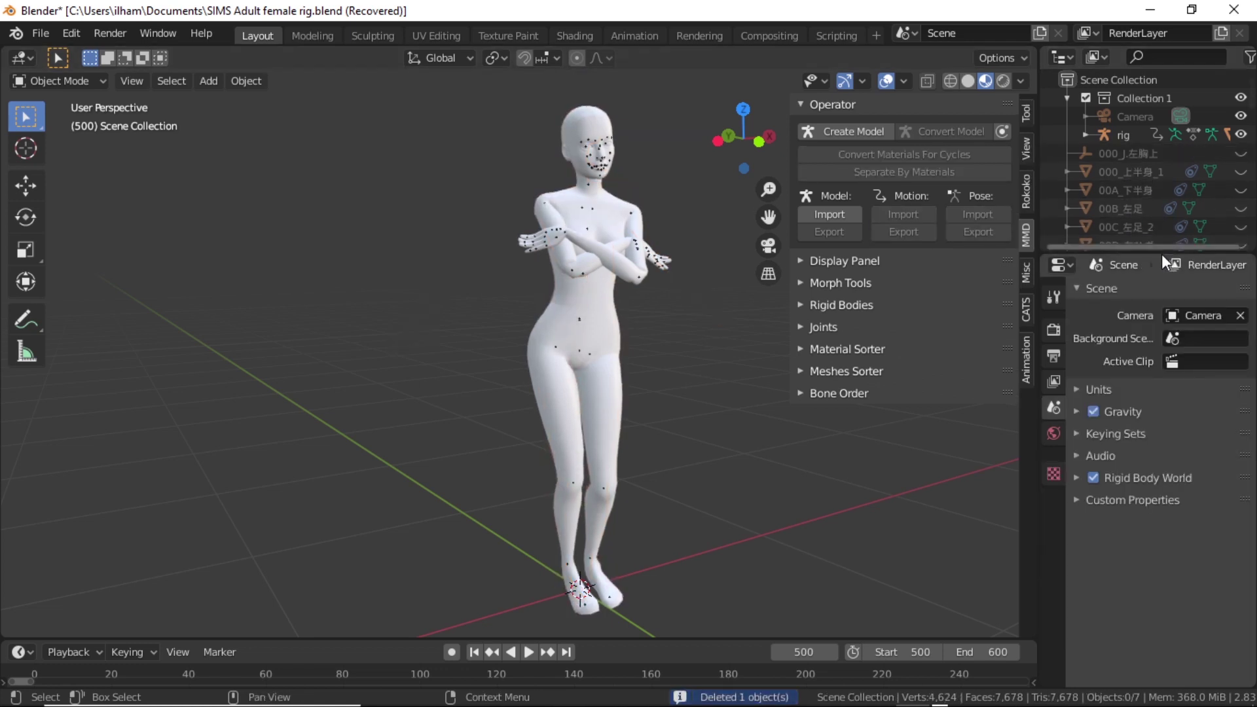
# Enlarge the Outliner and delete the selected MMD joint and mesh objects
pyautogui.moveTo(1163, 252); pyautogui.dragTo(1159, 668)
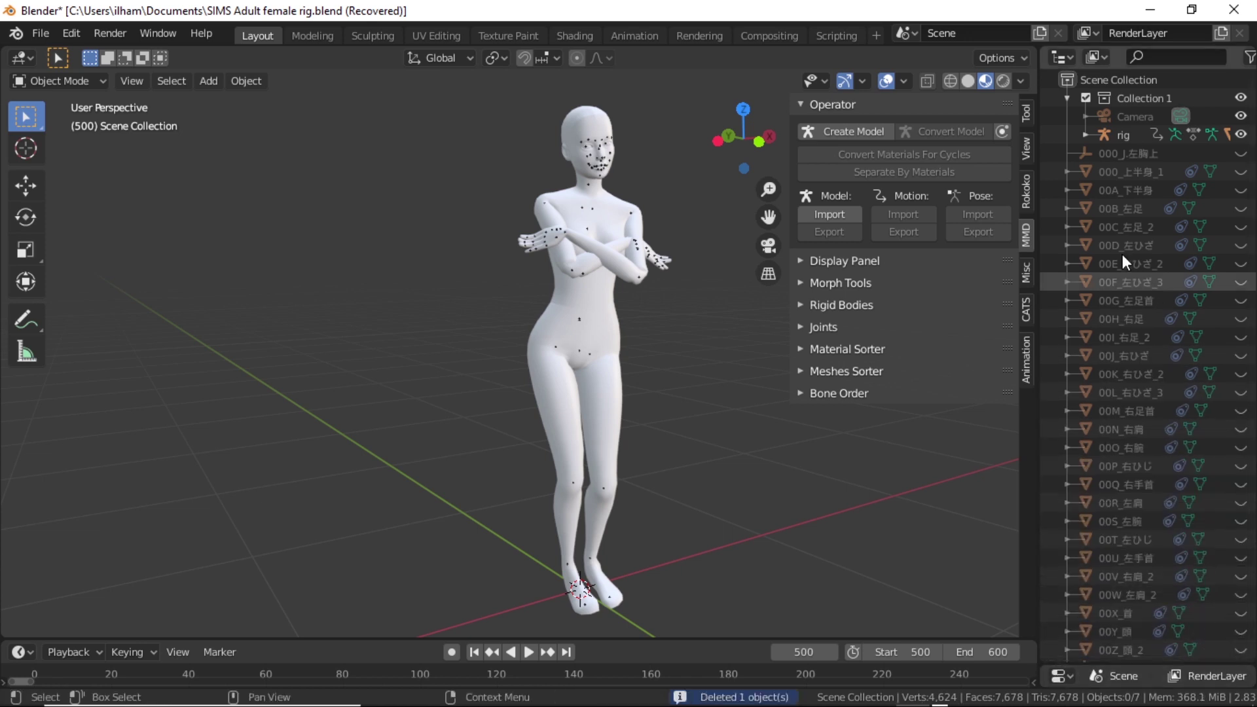
pyautogui.moveTo(1046, 152); pyautogui.dragTo(1234, 659)
pyautogui.rightClick(1157, 384)
pyautogui.click(1156, 384)
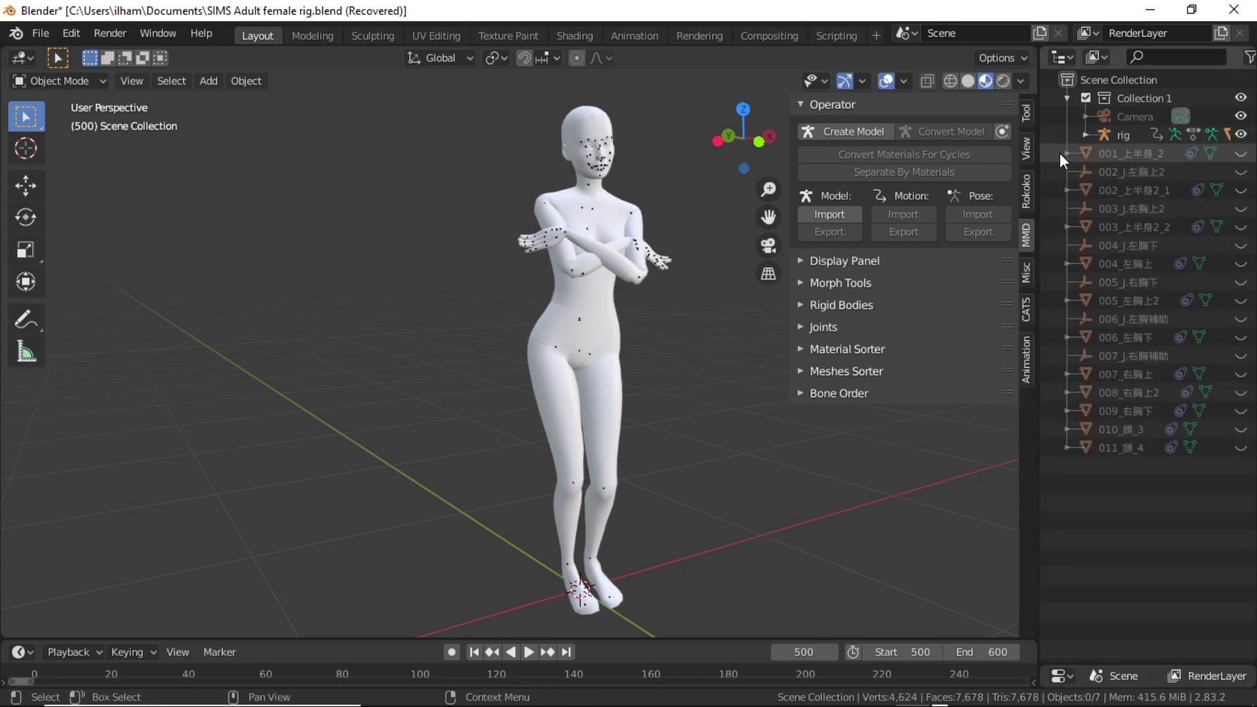
# Expand 001_上半身_2 and 002_上半身2_1 and delete all remaining rigid body objects
pyautogui.click(1071, 152)
pyautogui.click(1067, 227)
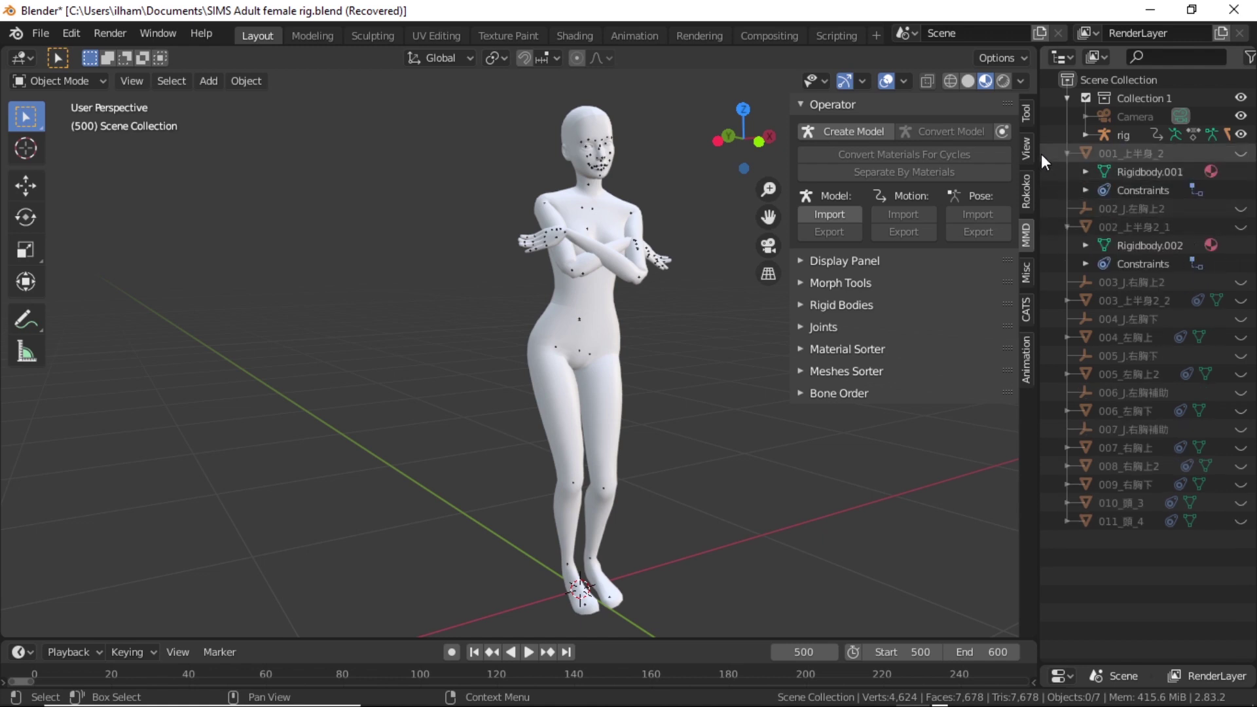
pyautogui.moveTo(1041, 154); pyautogui.dragTo(1205, 553)
pyautogui.rightClick(1181, 364)
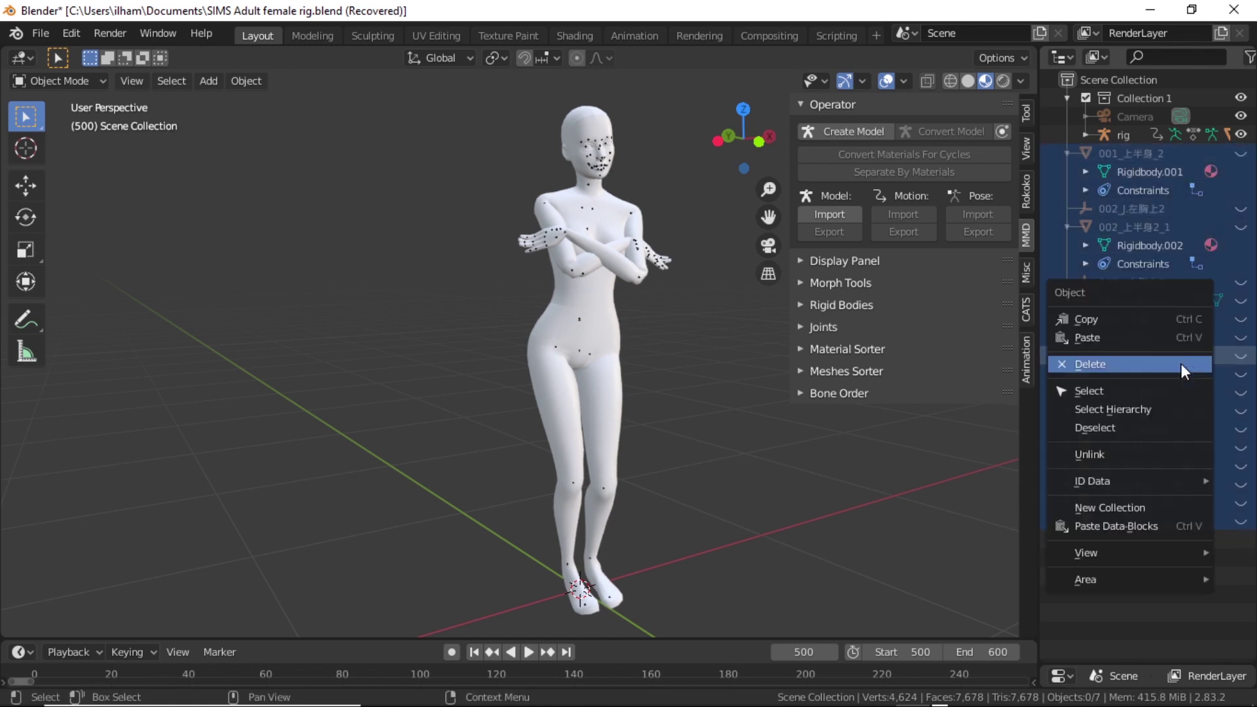
pyautogui.click(1181, 363)
pyautogui.scroll(5, 697, 278)
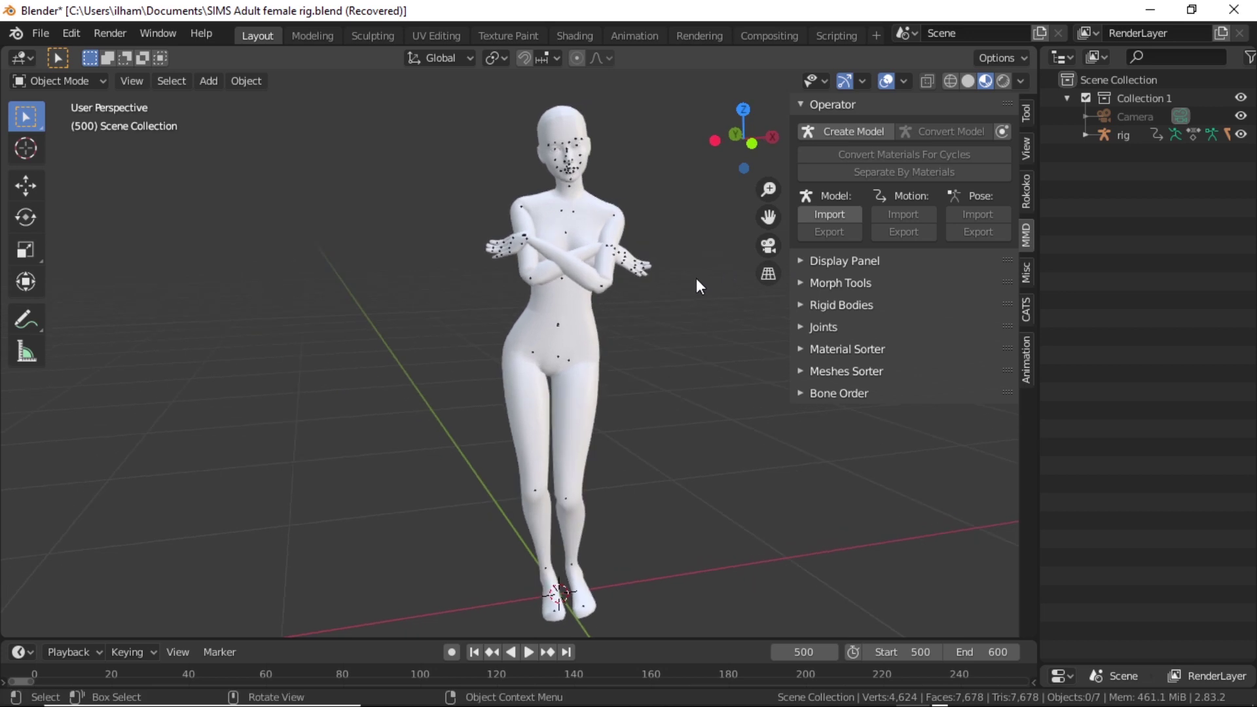
# Orbit around the cleaned figure to inspect its back, side and head, then choose Save As
pyautogui.moveTo(690, 287); pyautogui.dragTo(592, 287, button='middle')
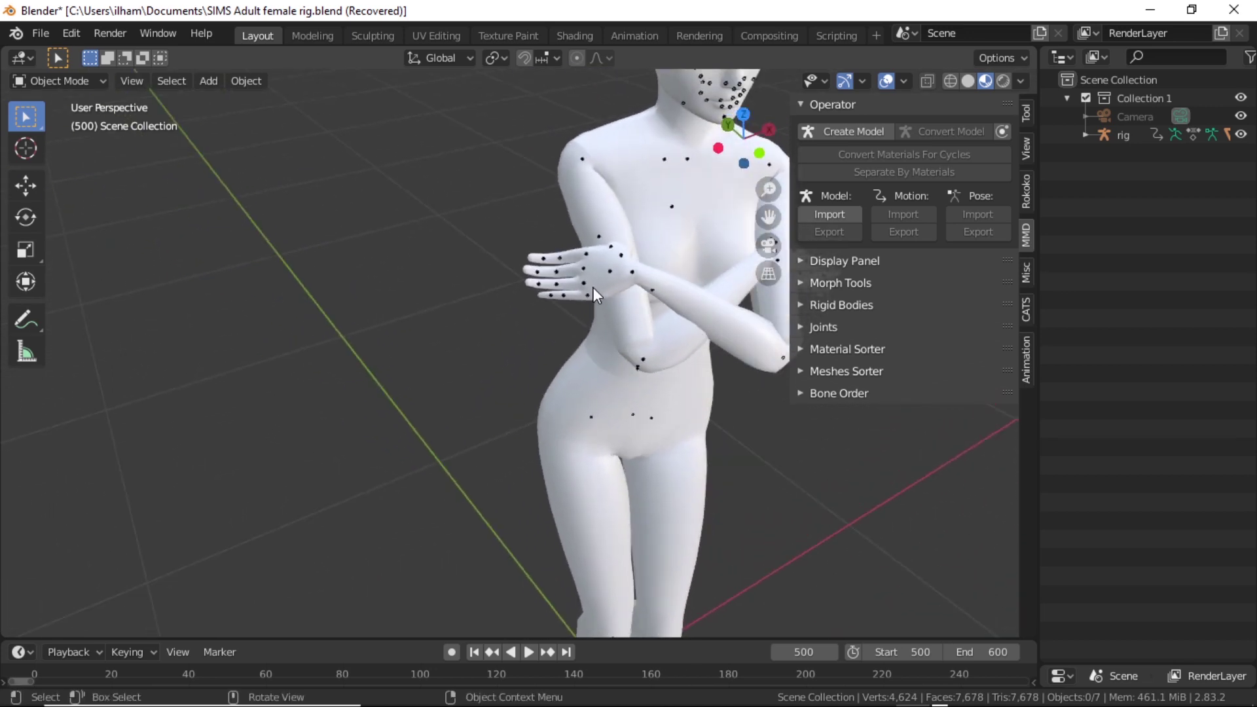
pyautogui.moveTo(737, 375); pyautogui.dragTo(660, 323, button='middle')
pyautogui.scroll(-5, 652, 294)
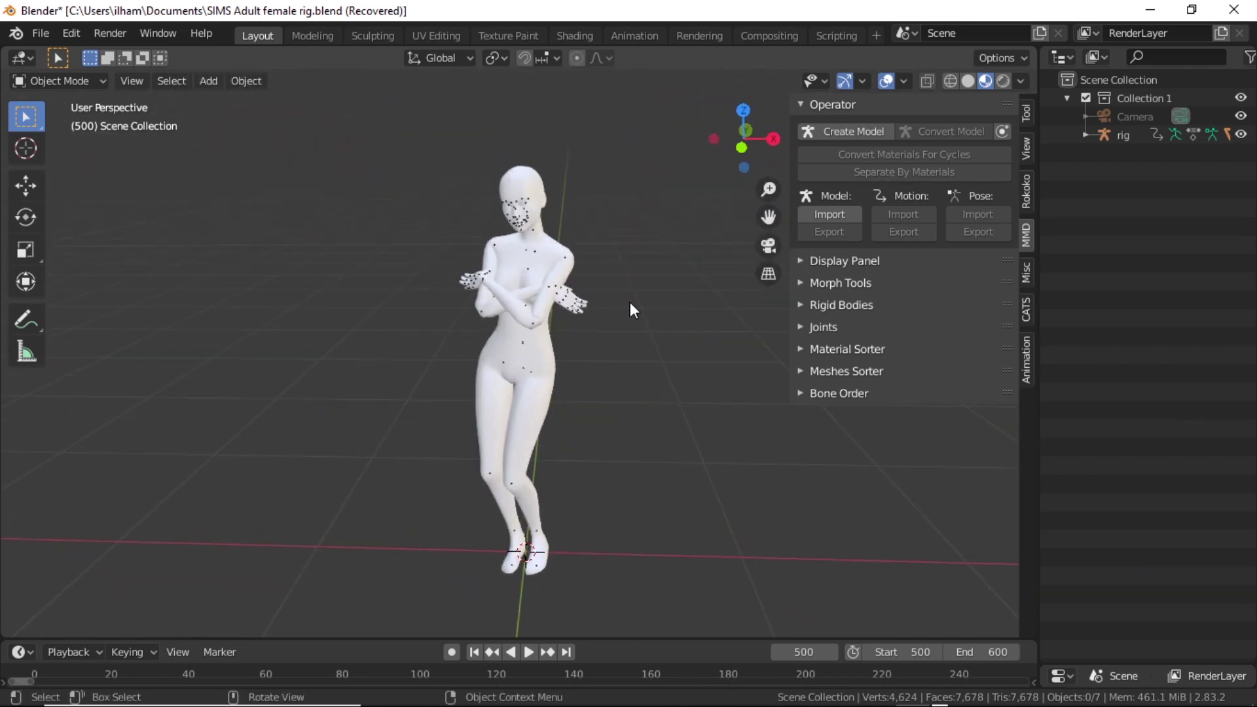
pyautogui.scroll(4, 627, 307)
pyautogui.moveTo(640, 275); pyautogui.dragTo(611, 252, button='middle')
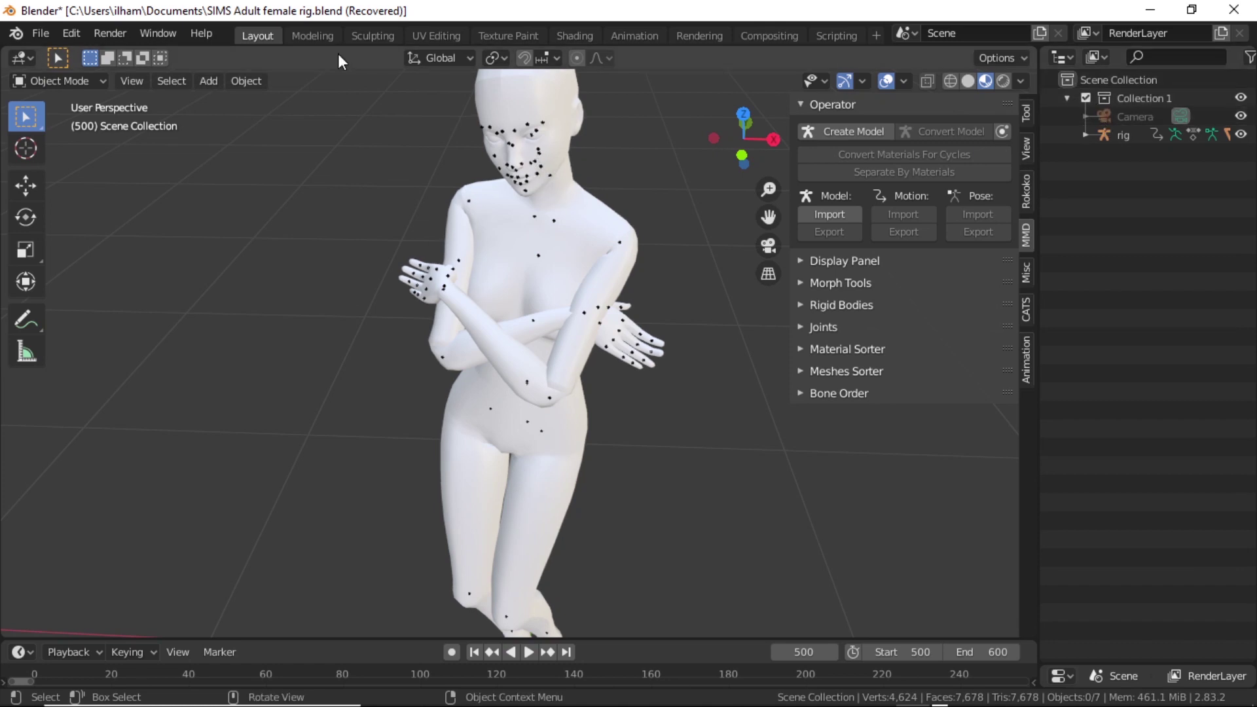
pyautogui.click(47, 37)
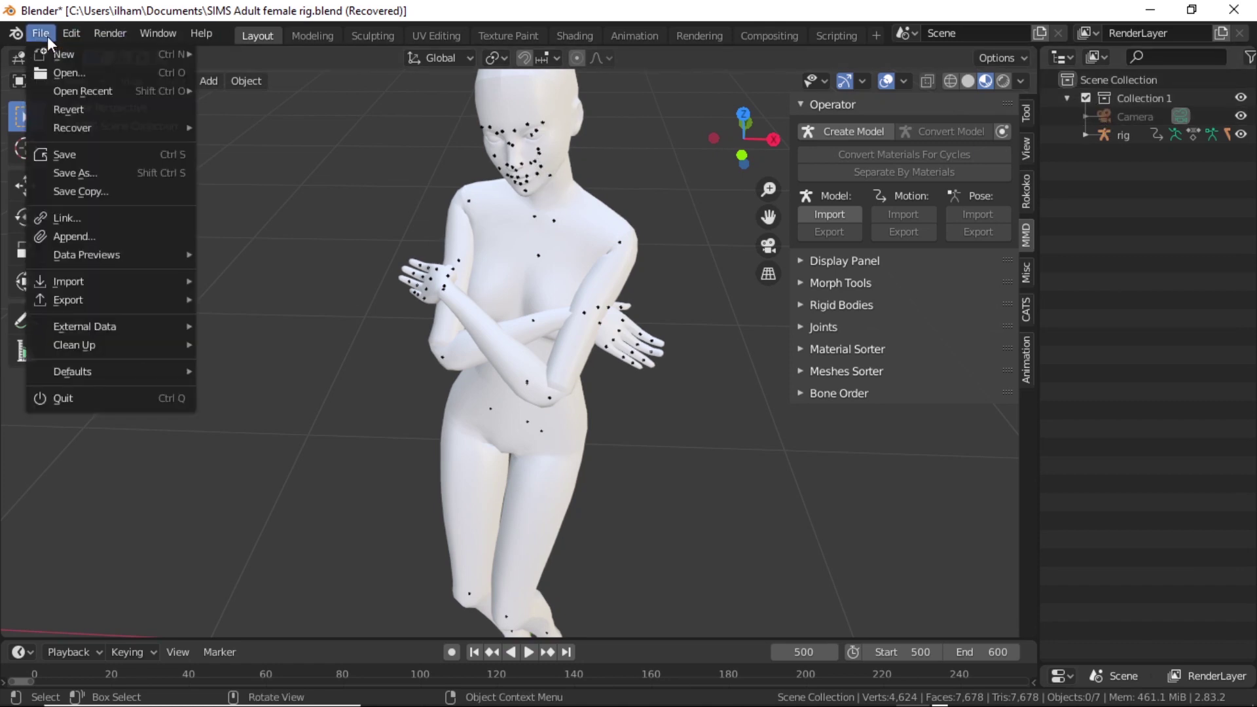
pyautogui.click(72, 173)
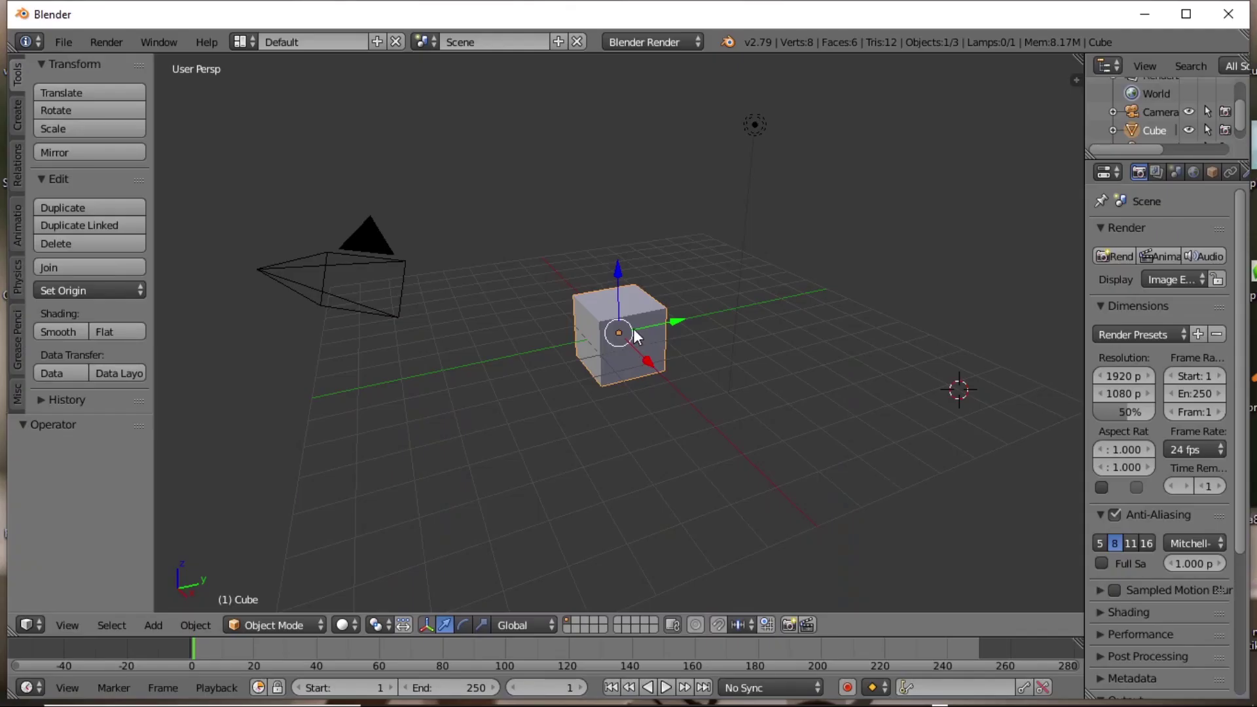
# Delete the default cube and pick the rig object inside test mmd sims4.blend for appending
pyautogui.press('x')
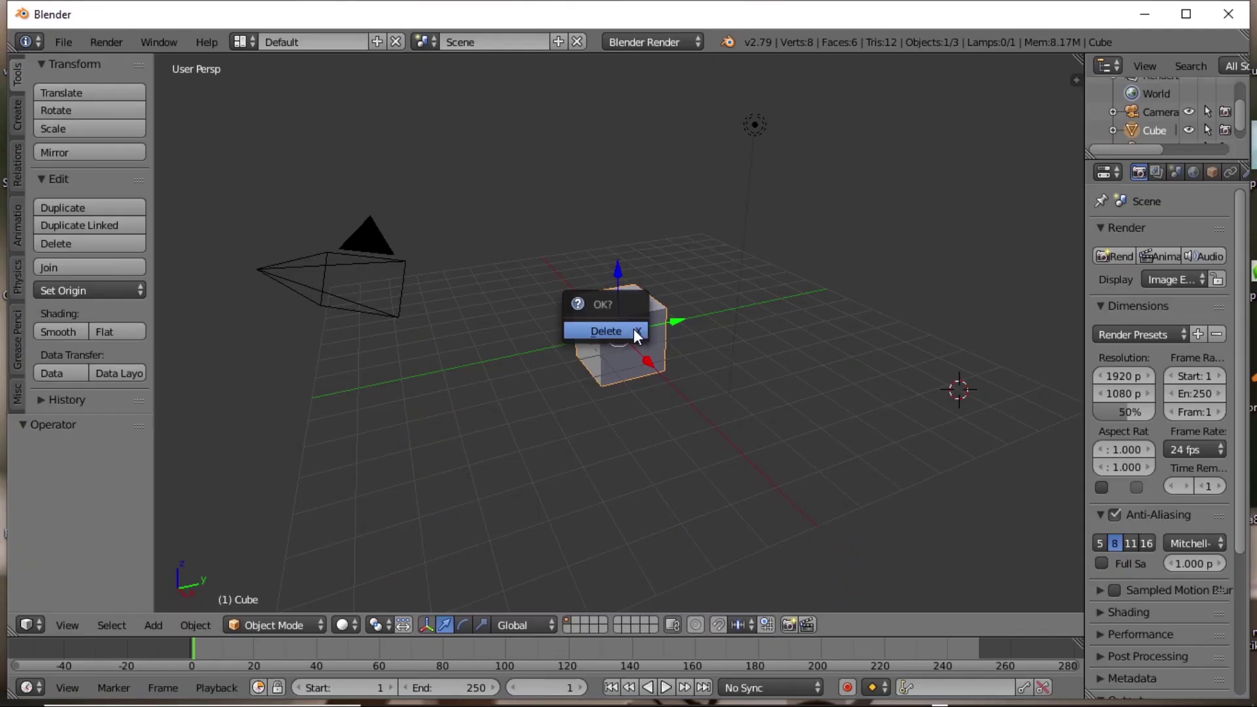
pyautogui.click(634, 329)
pyautogui.click(68, 41)
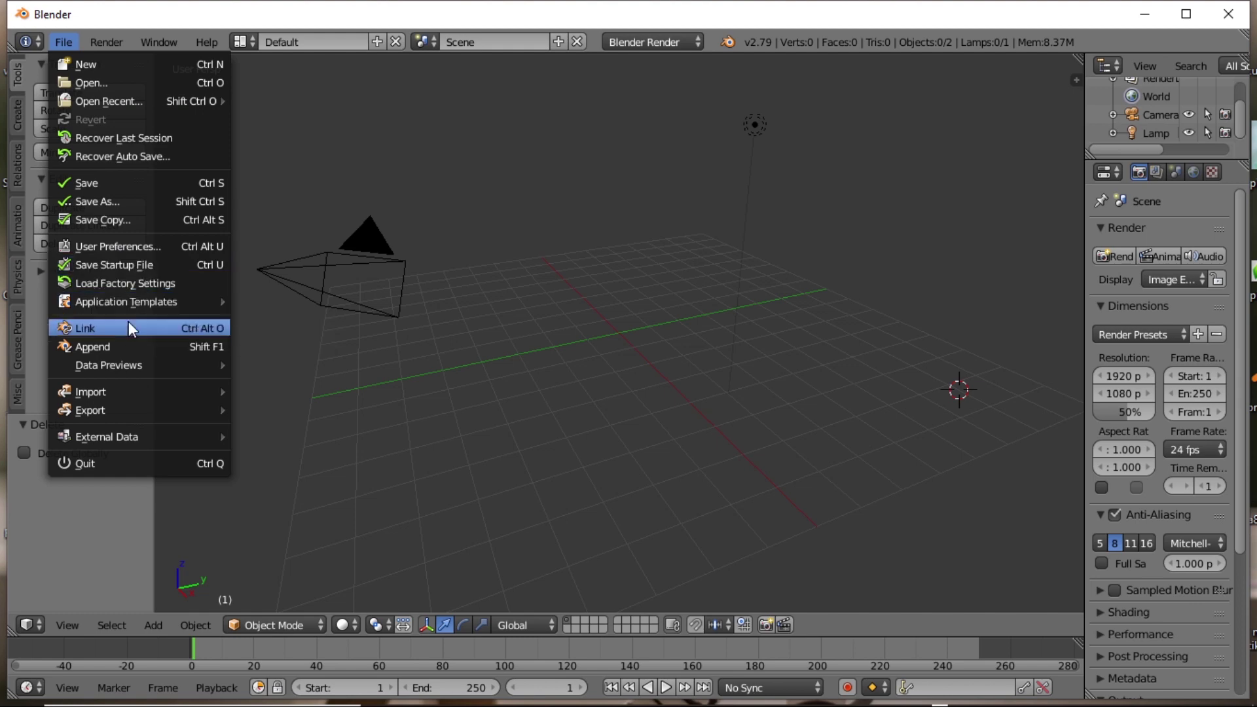
pyautogui.click(104, 346)
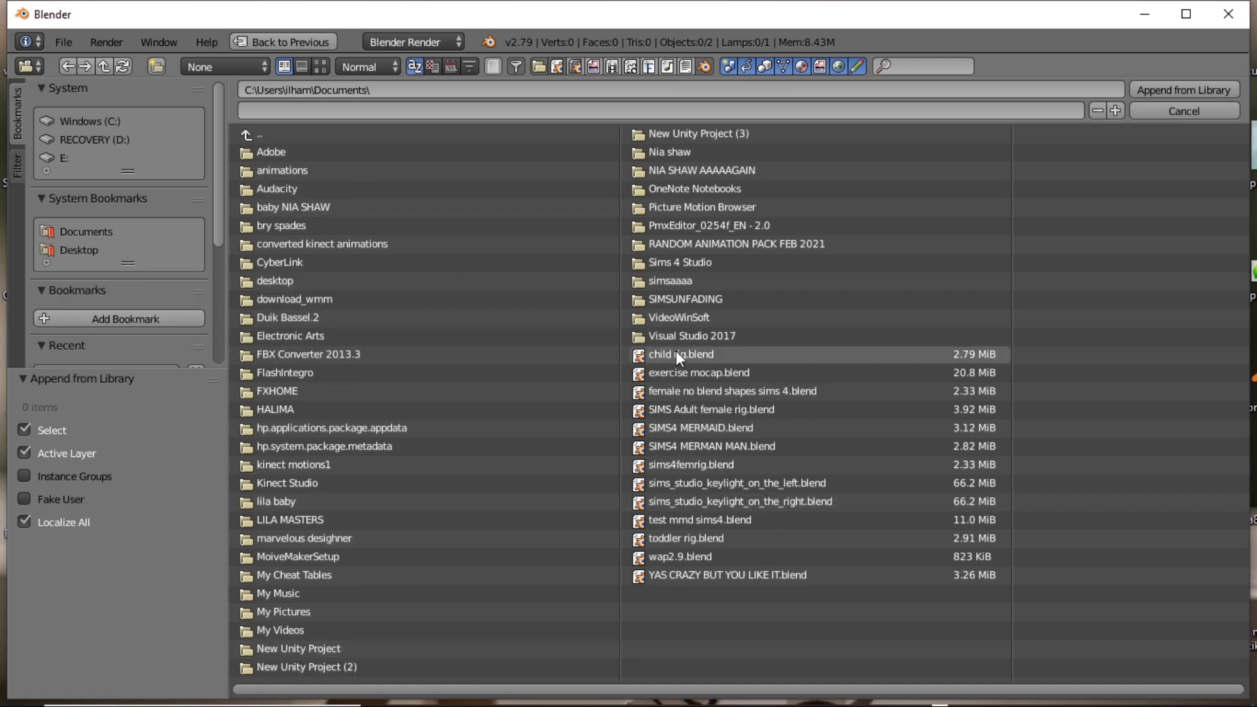
pyautogui.doubleClick(685, 524)
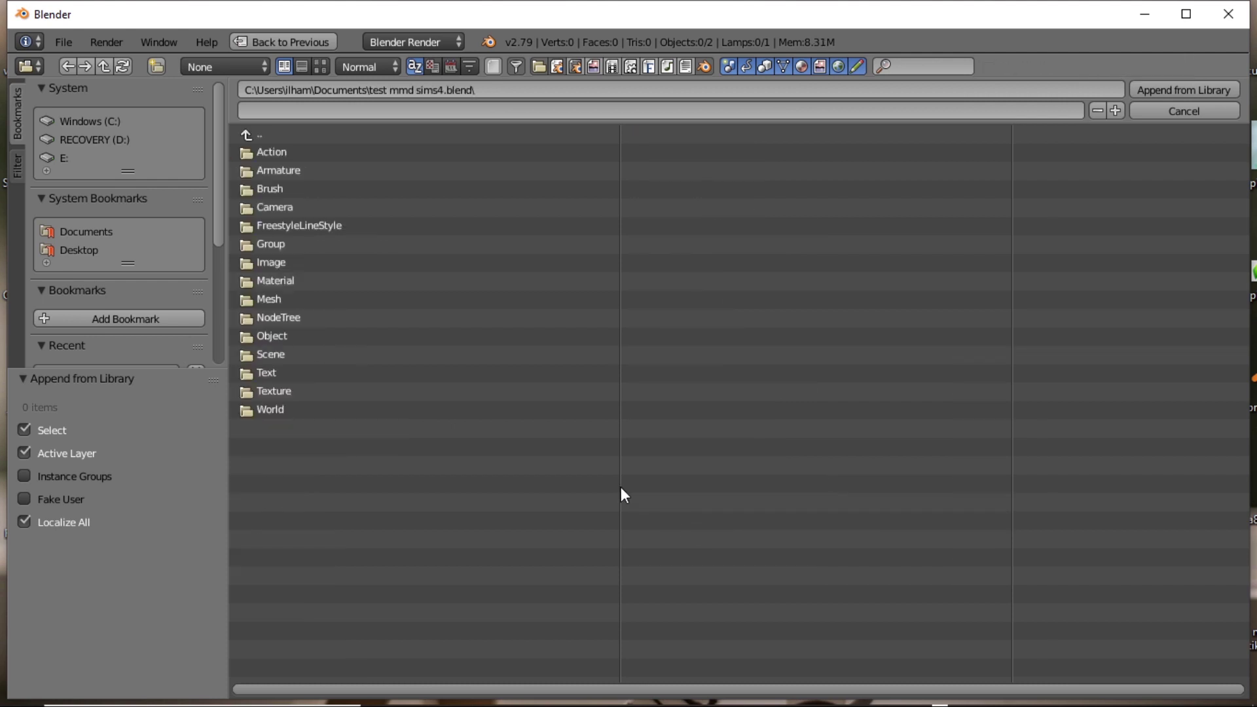
pyautogui.click(277, 335)
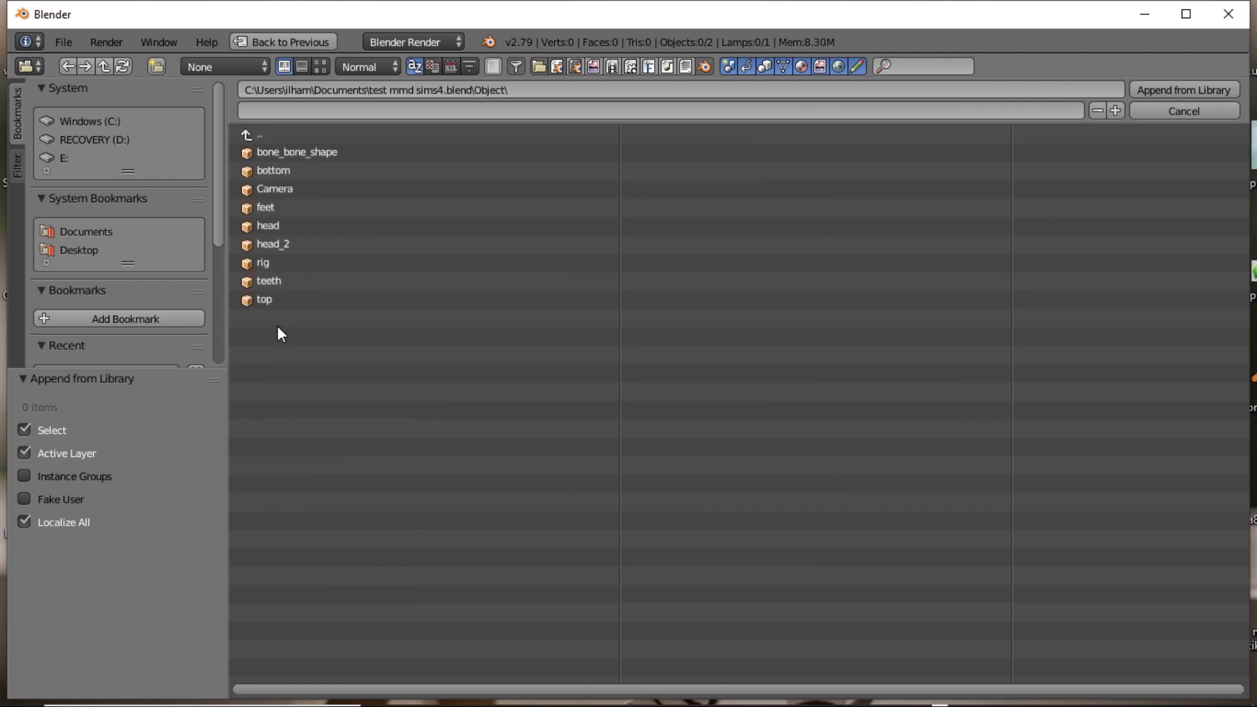
pyautogui.click(289, 261)
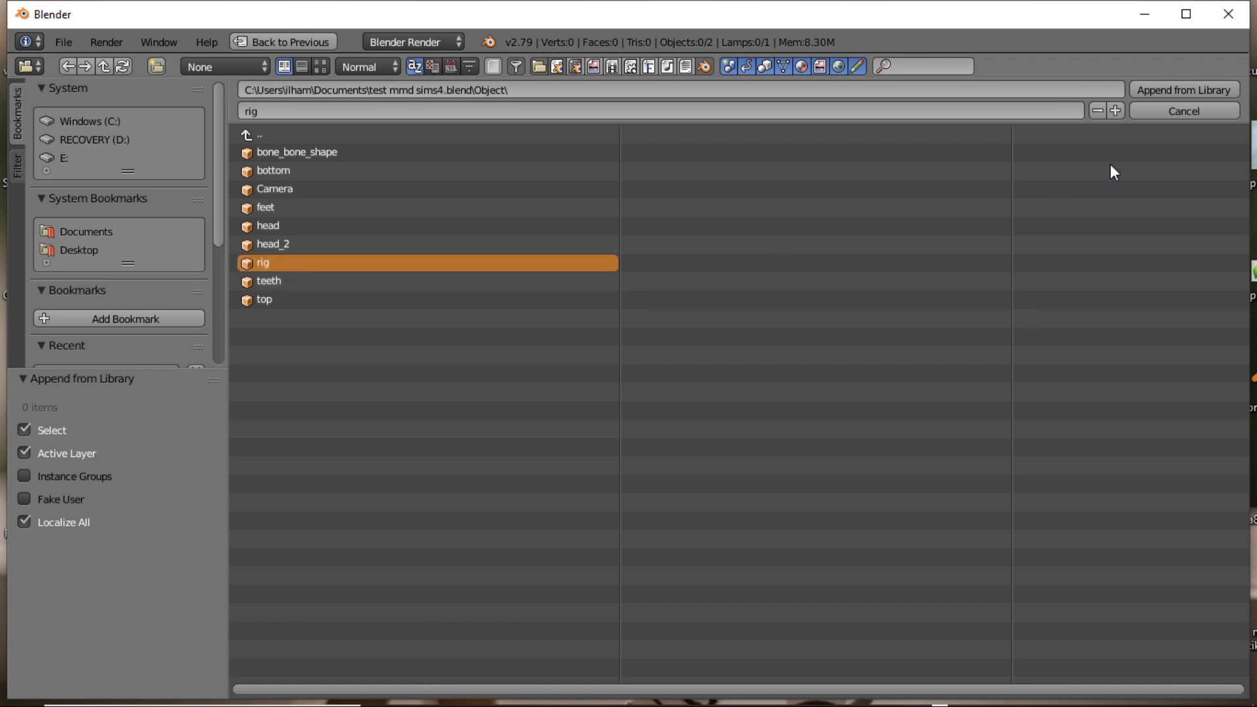
# Append the rig into the scene and orbit around it
pyautogui.click(1206, 89)
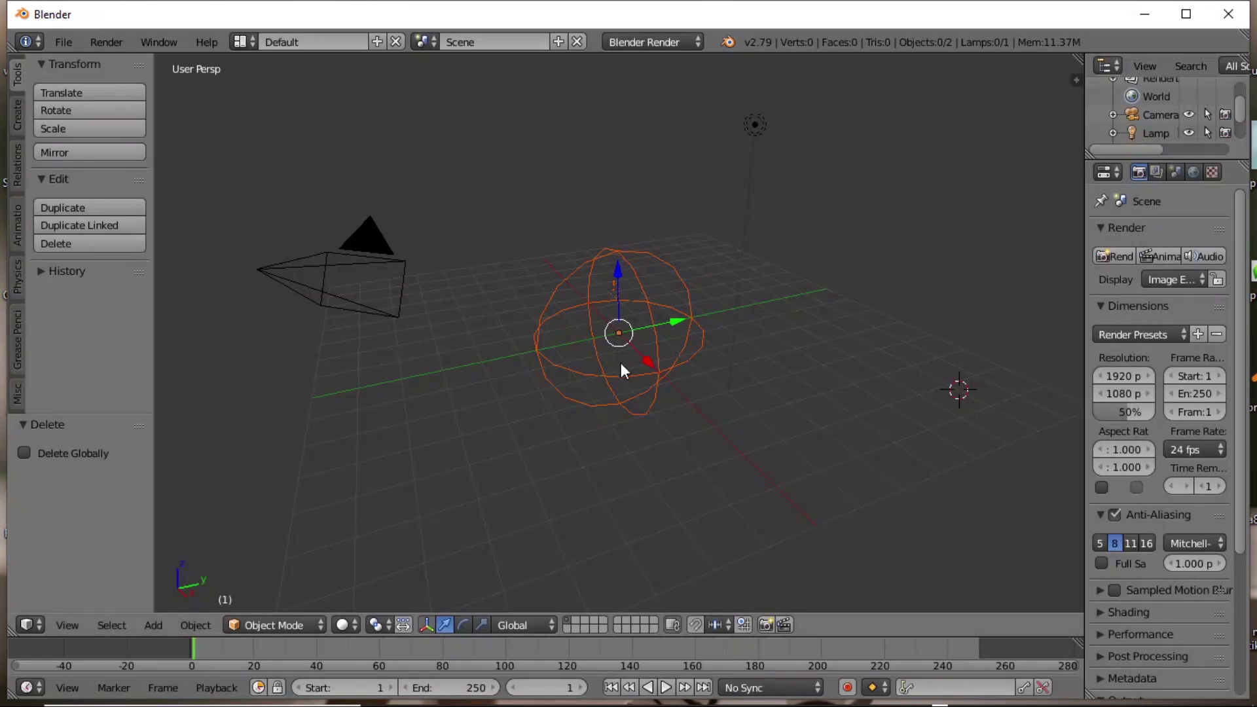
pyautogui.scroll(10, 702, 355)
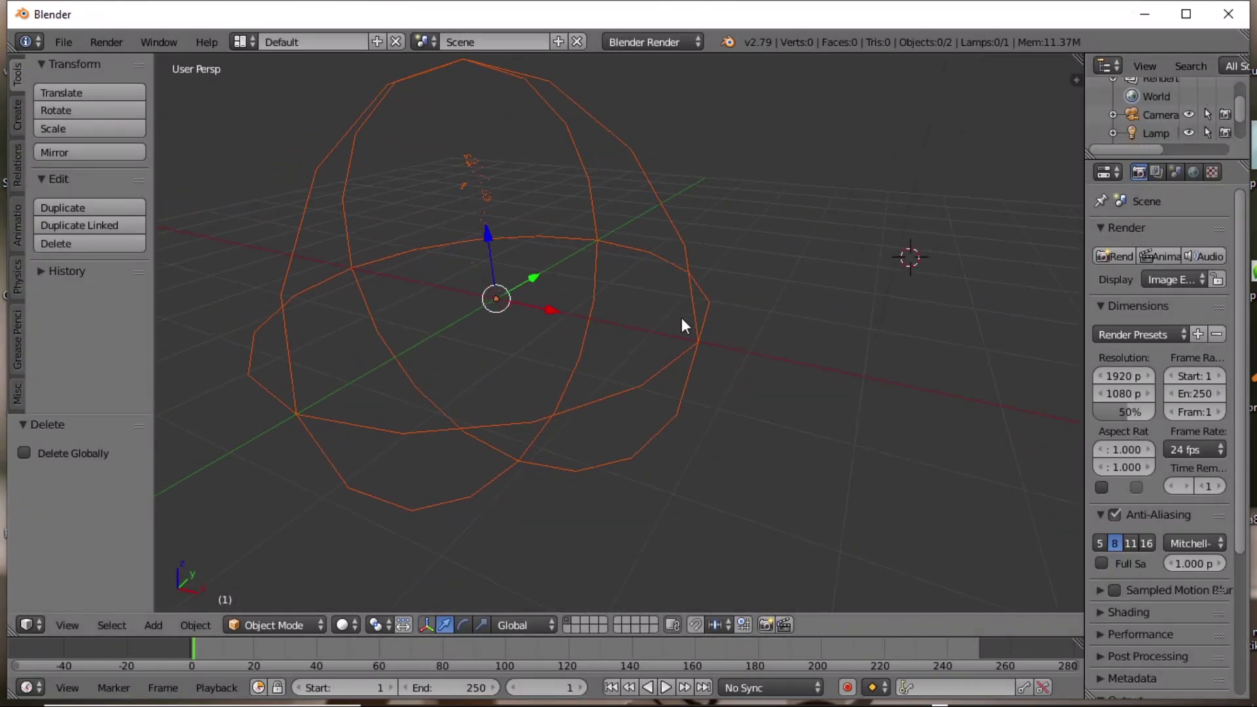
pyautogui.moveTo(624, 320); pyautogui.dragTo(642, 404, button='middle')
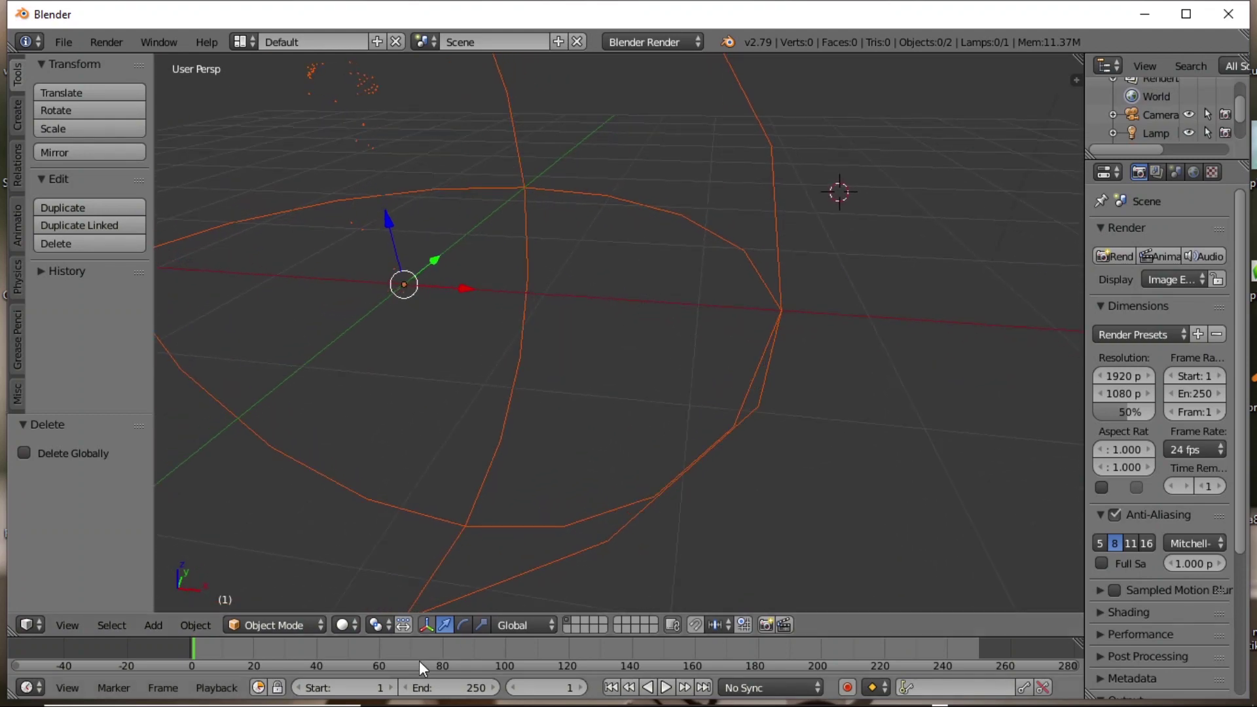
# Set the timeline Start frame to 500 and End frame to 600
pyautogui.click(381, 689)
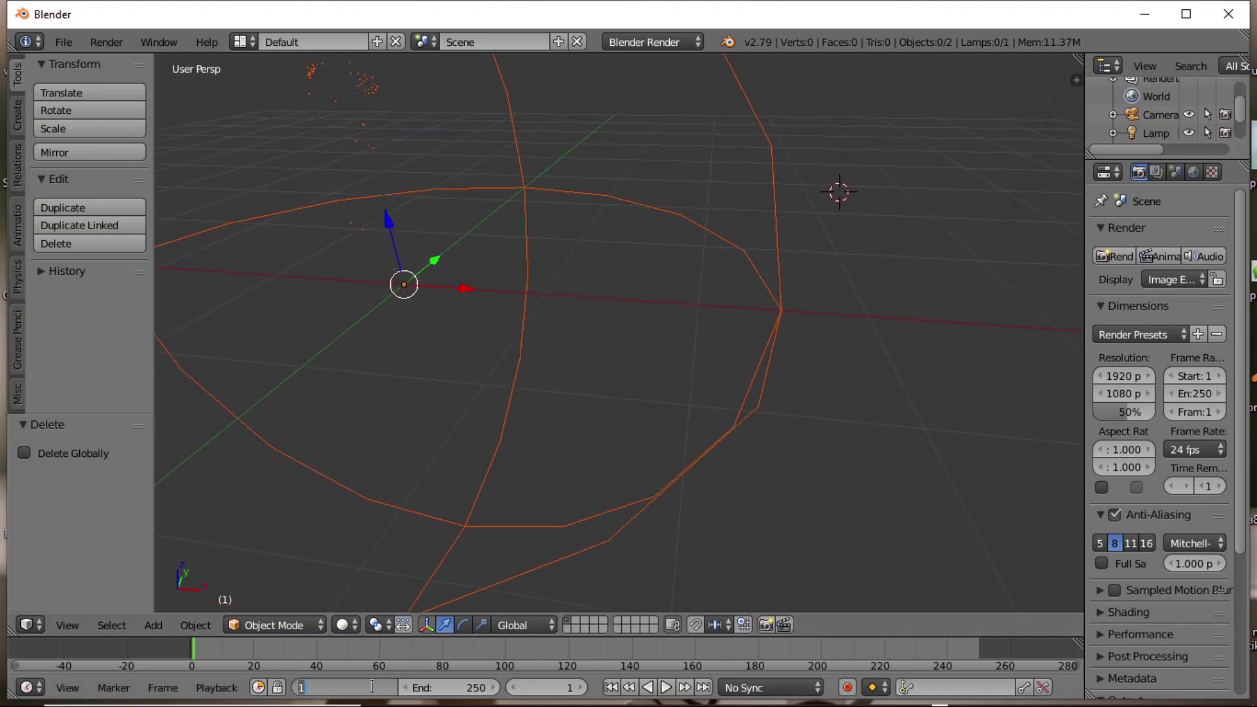
pyautogui.write('500')
pyautogui.press('Return')
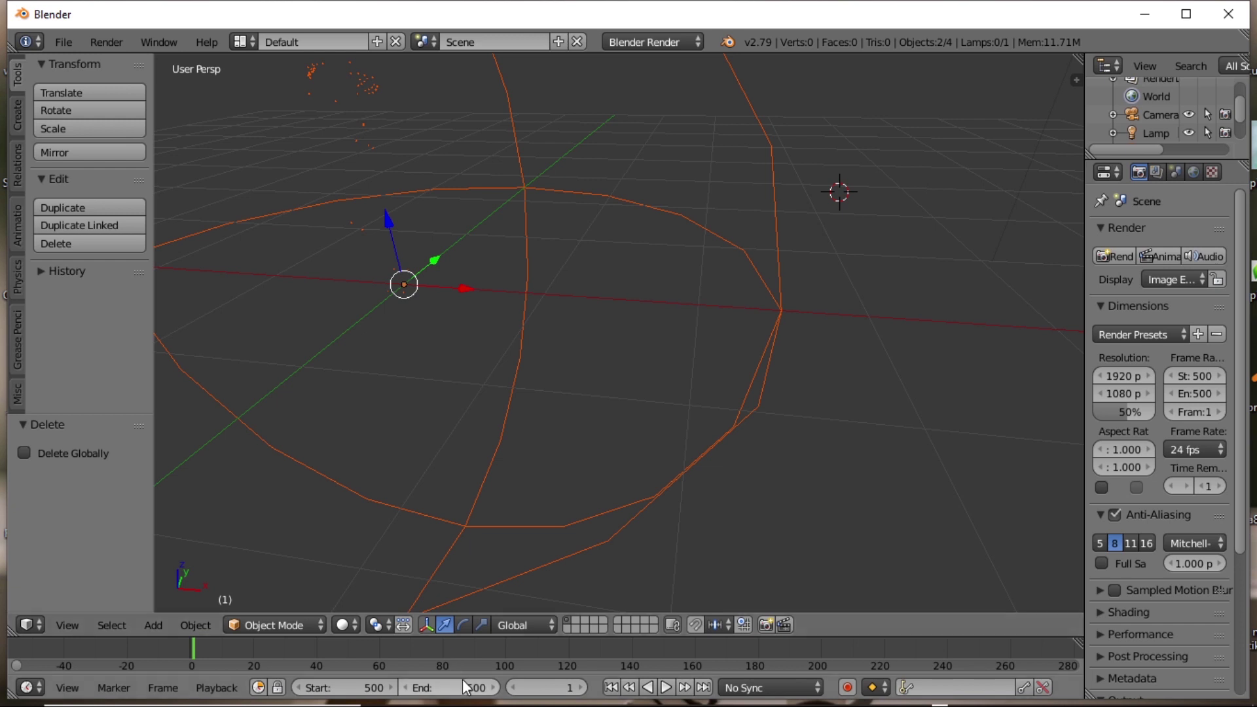
pyautogui.click(462, 688)
pyautogui.write('600')
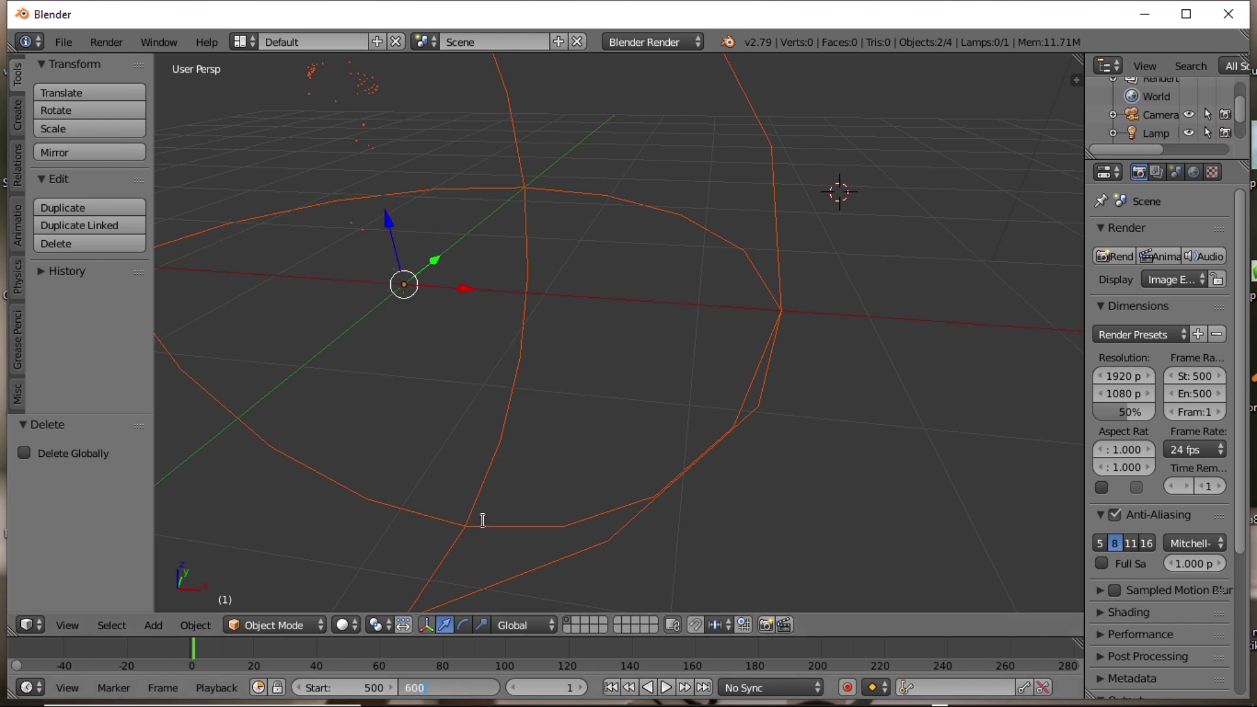
pyautogui.press('Return')
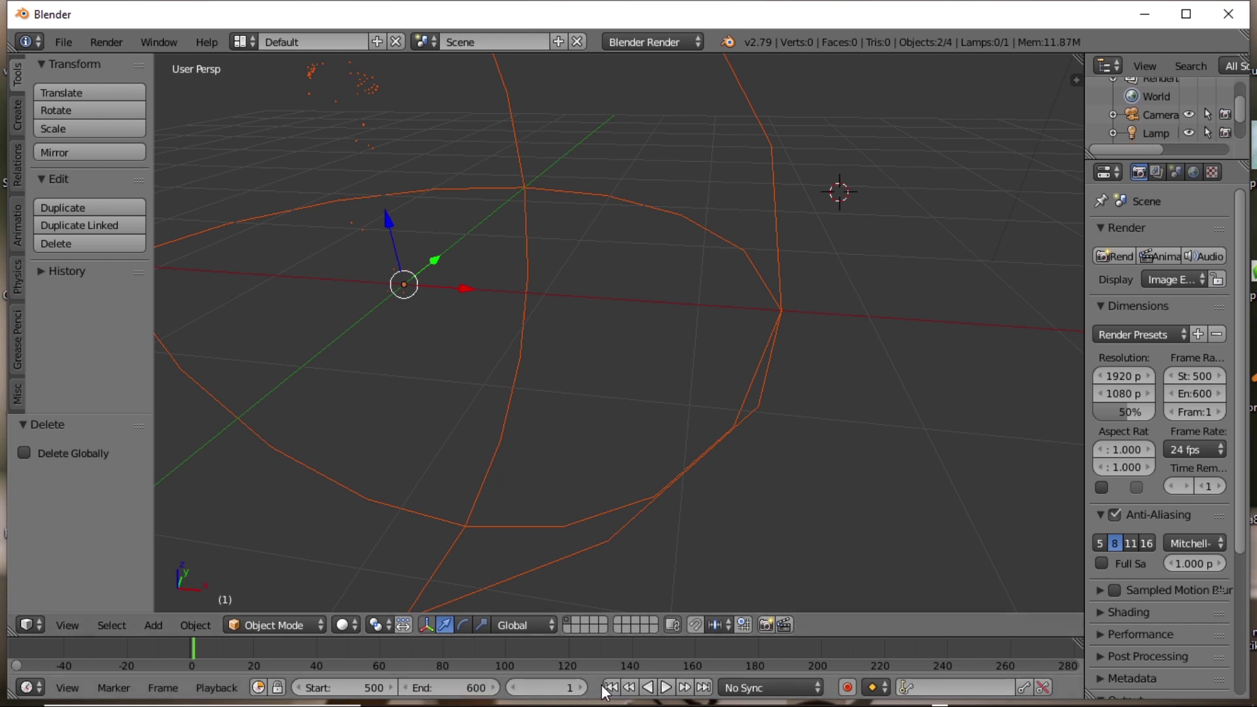
# Play the rig's baked dance from frame 500, selecting the rig and replaying it
pyautogui.click(611, 688)
pyautogui.click(665, 688)
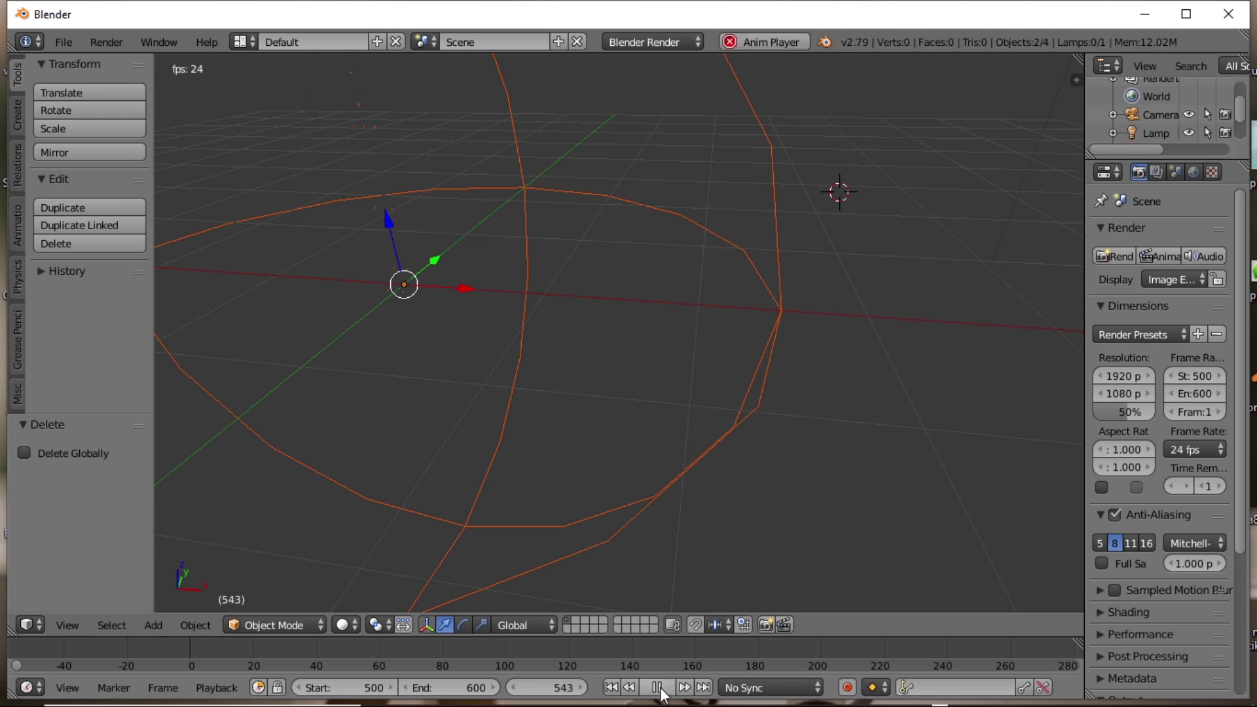
pyautogui.click(659, 688)
pyautogui.moveTo(552, 241)
pyautogui.mouseDown(button='middle')
pyautogui.moveTo(560, 265)
pyautogui.moveTo(547, 254)
pyautogui.mouseUp(button='middle')
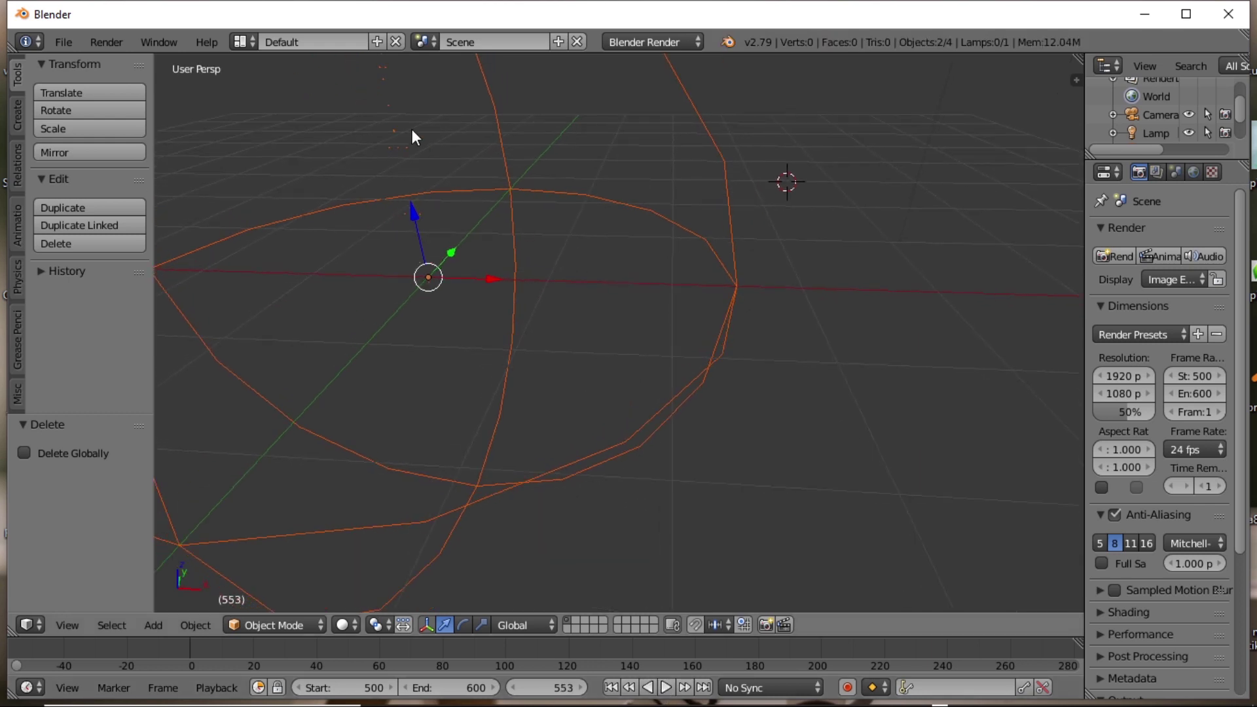
pyautogui.click(408, 122)
pyautogui.rightClick(394, 133)
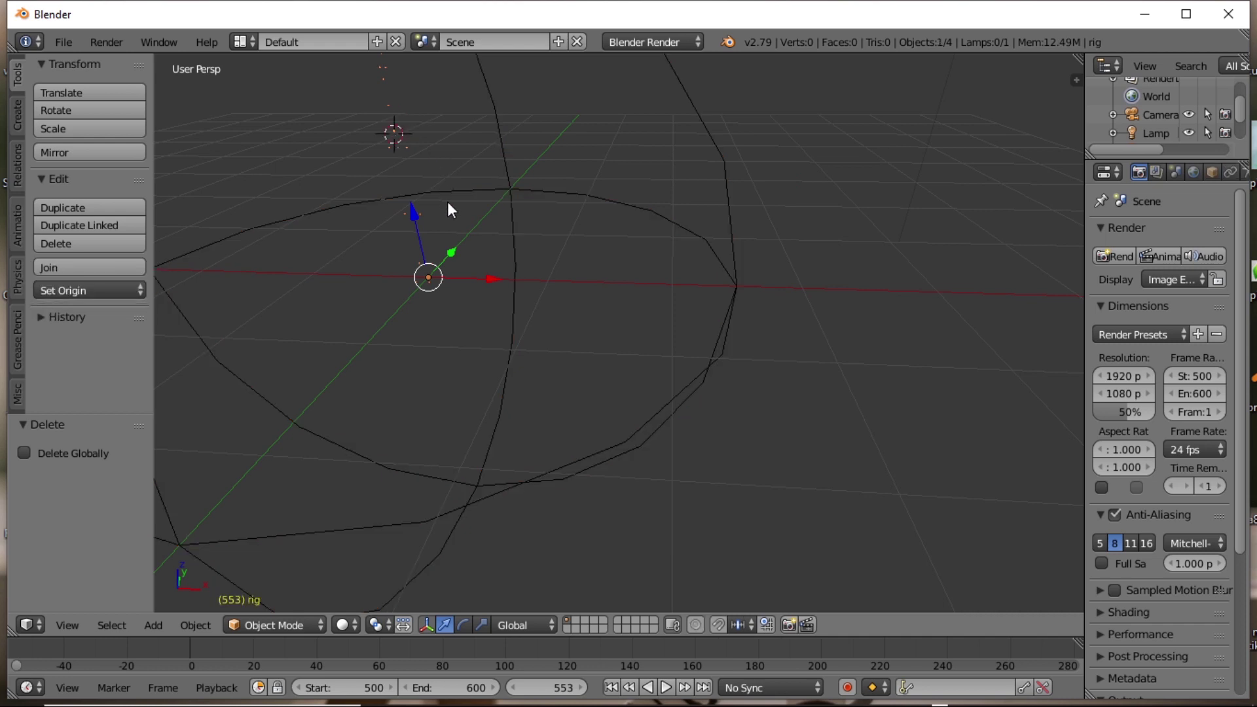
pyautogui.moveTo(447, 202); pyautogui.dragTo(494, 197, button='middle')
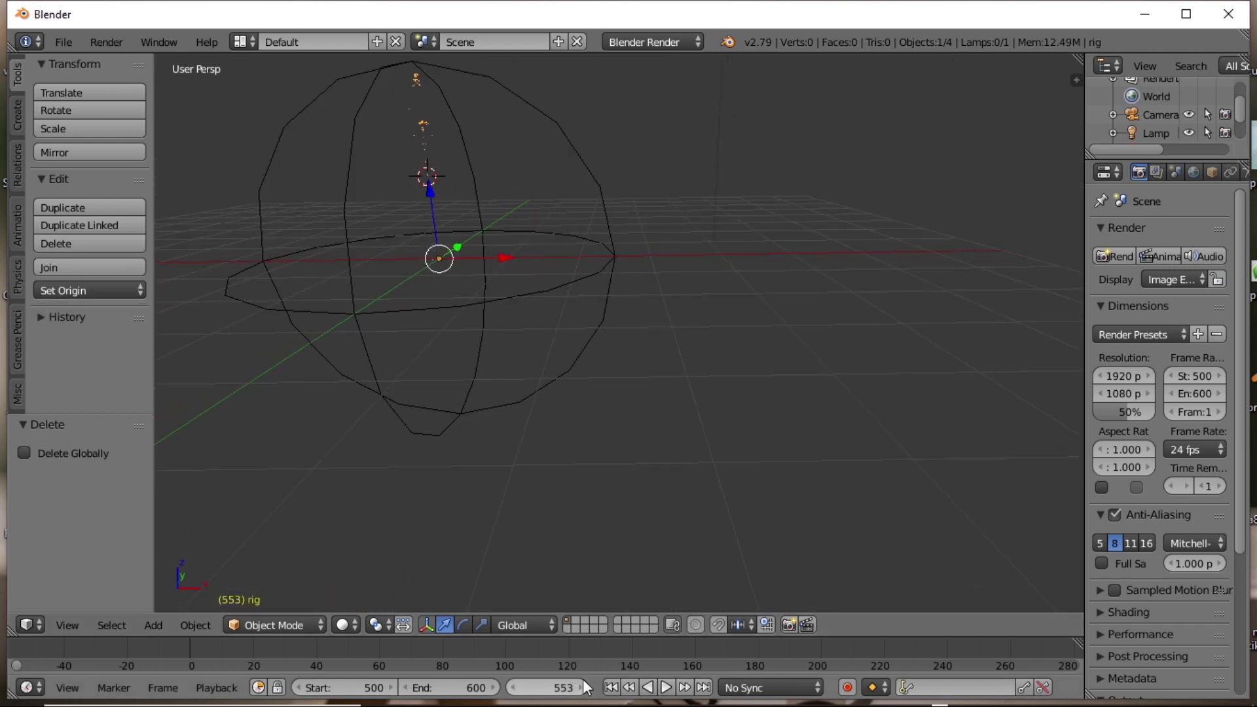
pyautogui.click(611, 688)
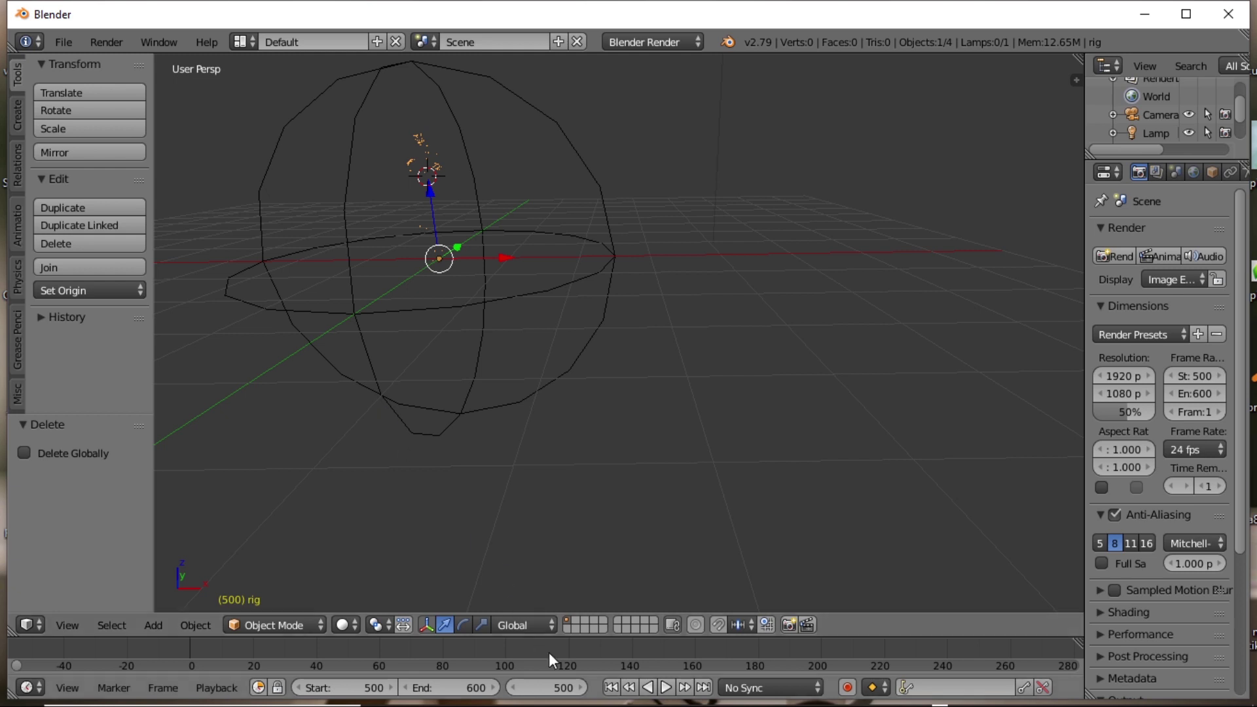
pyautogui.click(664, 689)
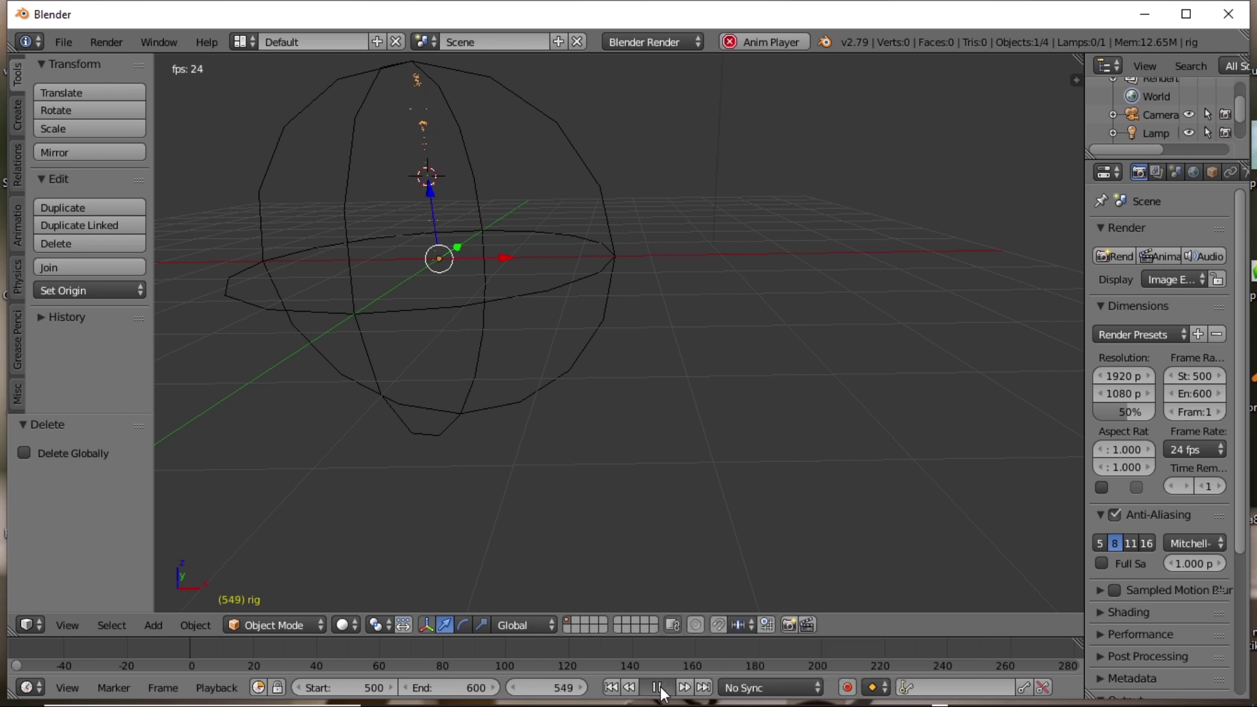
pyautogui.click(660, 690)
# Rewind to frame 500 and start saving as a new file named '2.7 test'
pyautogui.click(611, 689)
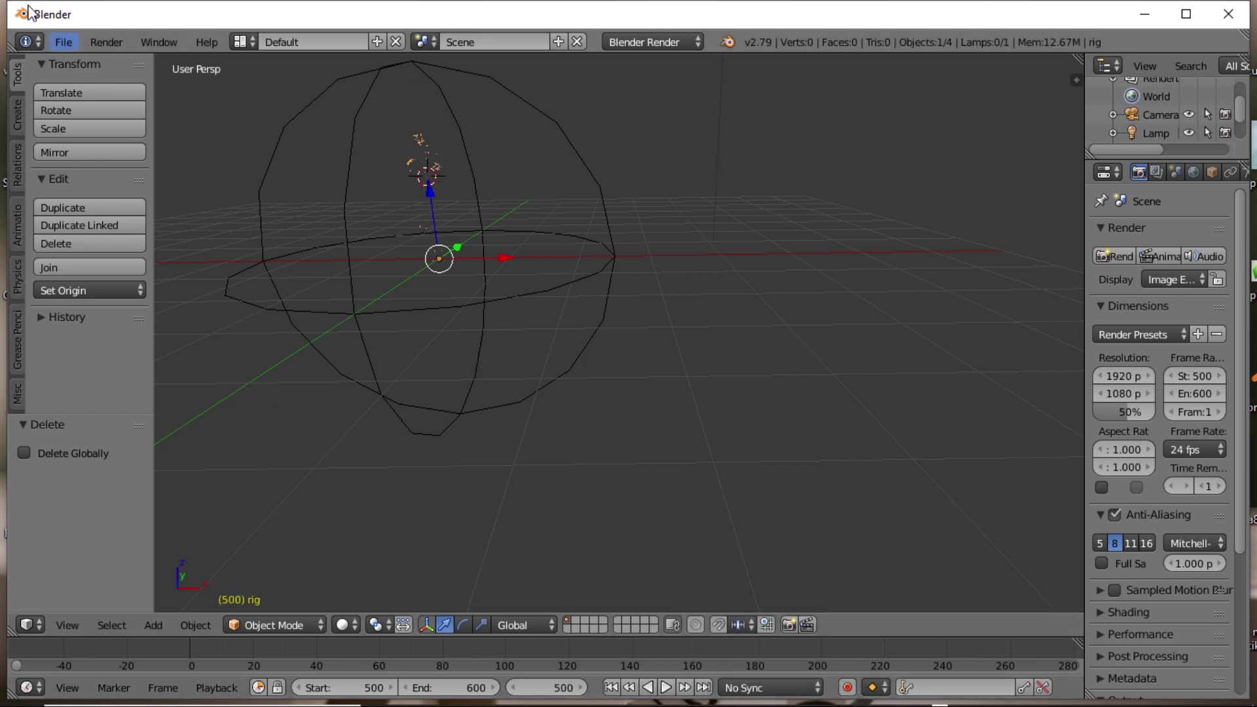
pyautogui.click(63, 42)
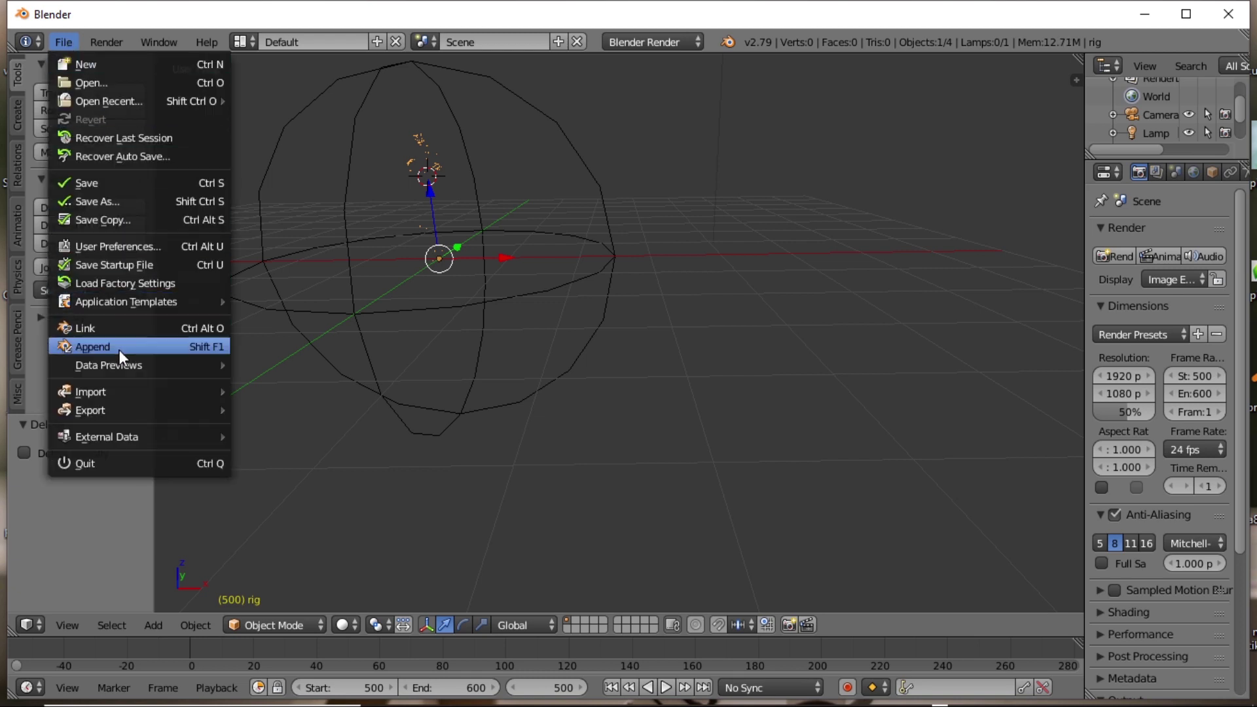
pyautogui.click(125, 204)
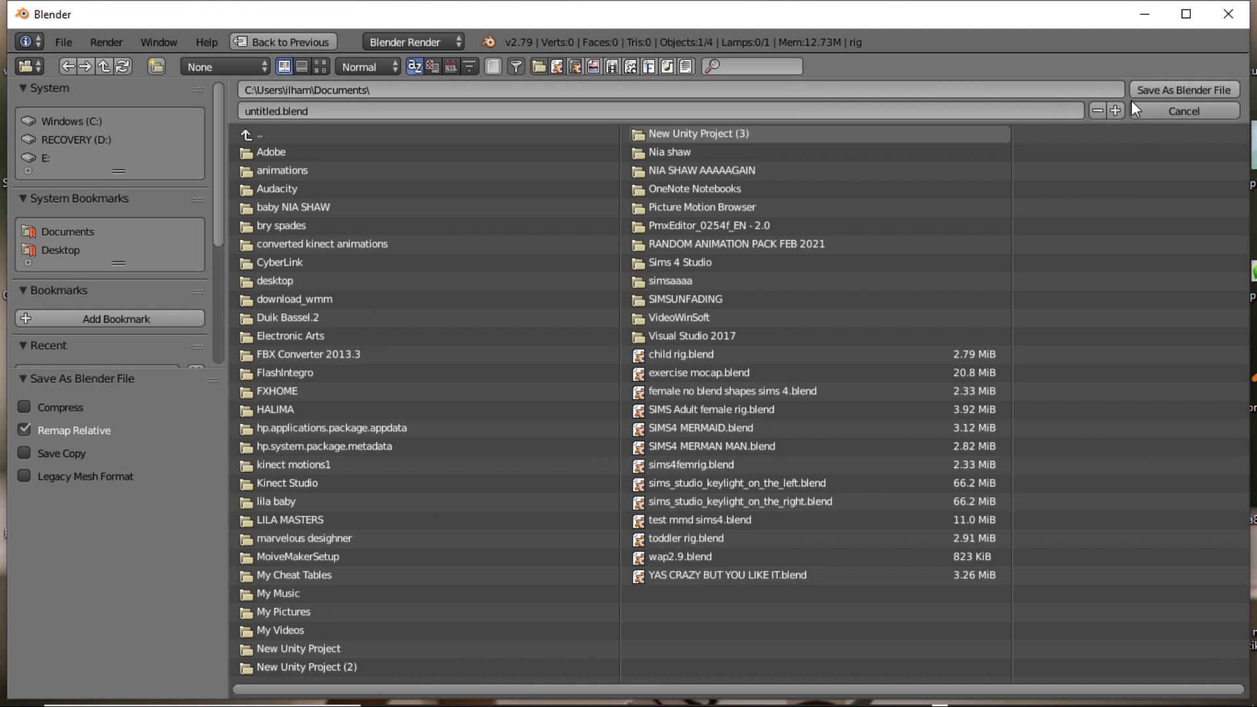
pyautogui.click(398, 108)
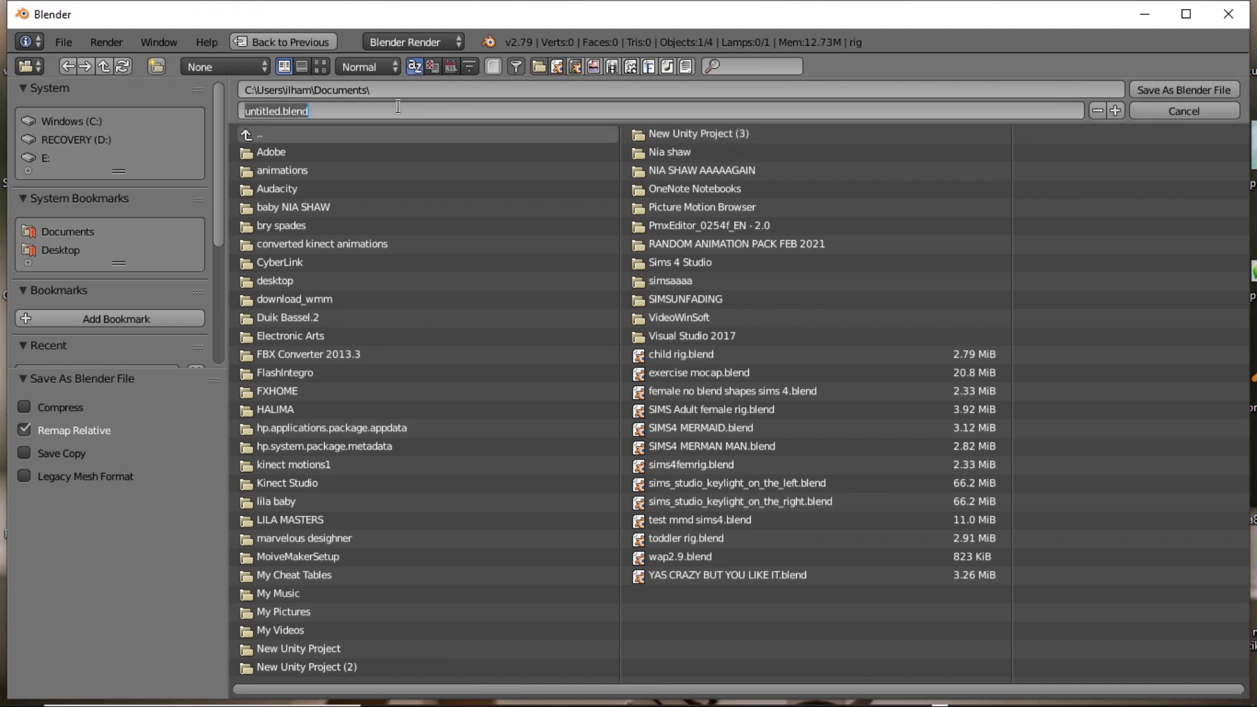
pyautogui.write('2.7')
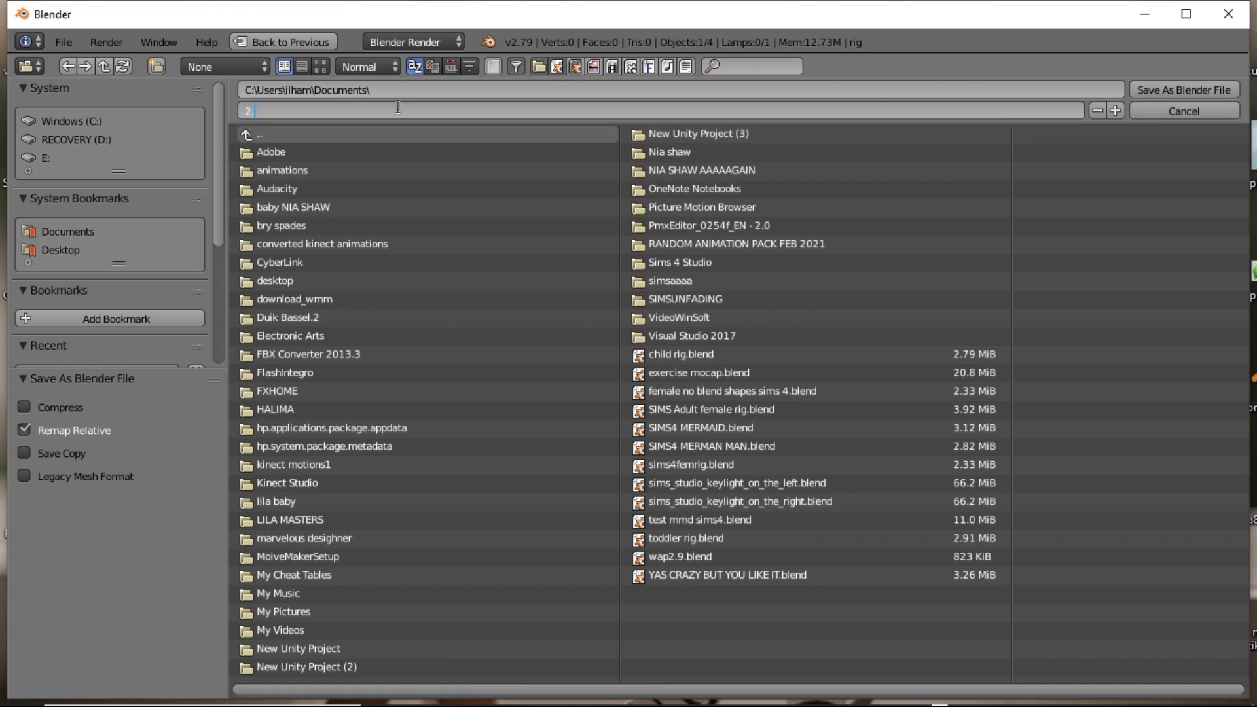
pyautogui.write(' test')
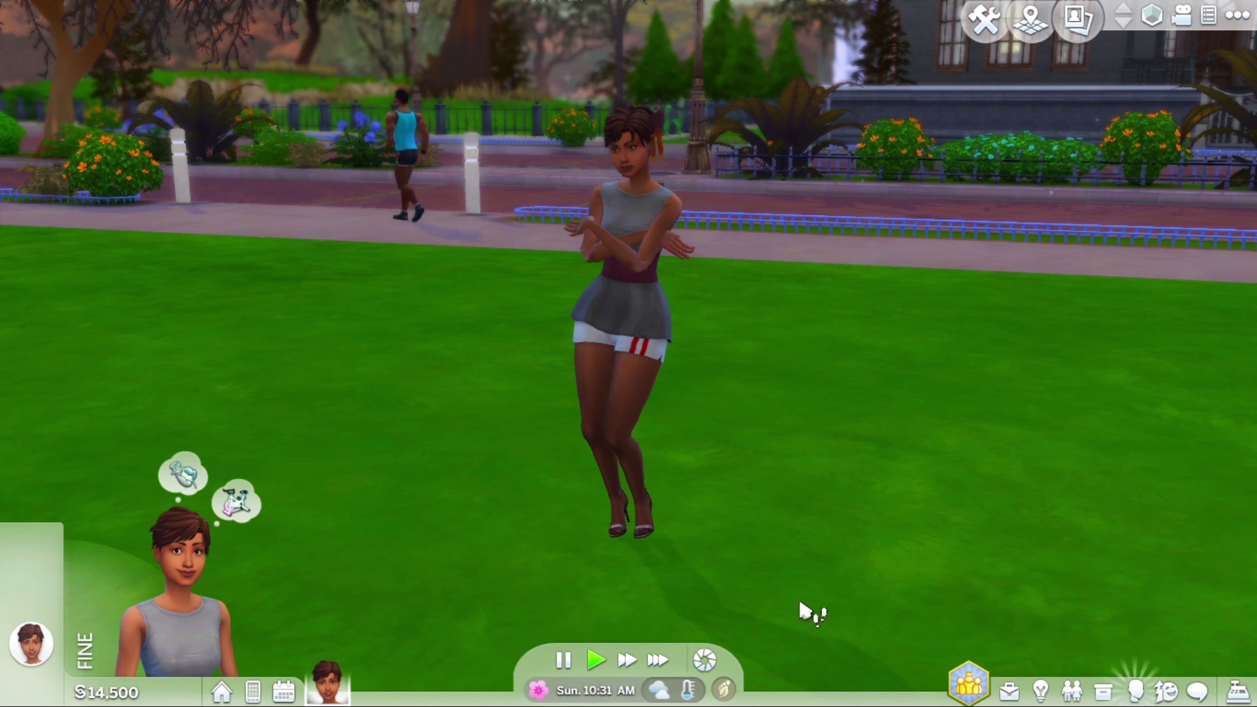
pyautogui.press('d')
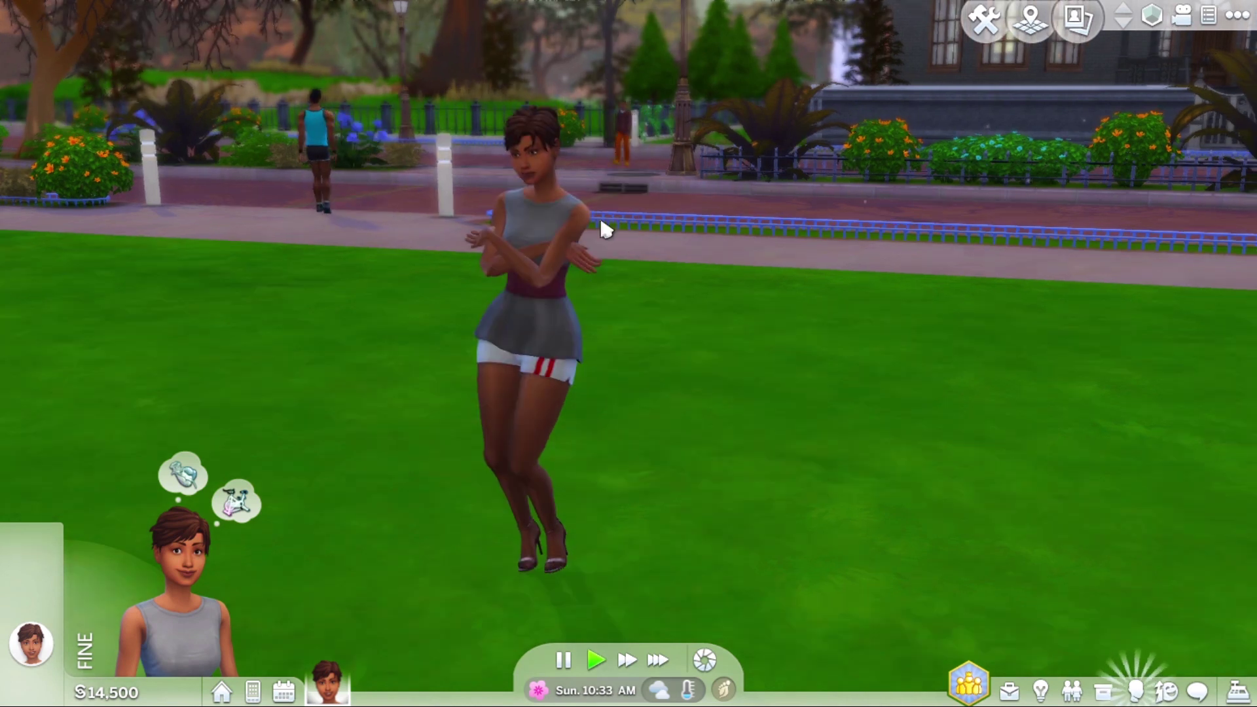